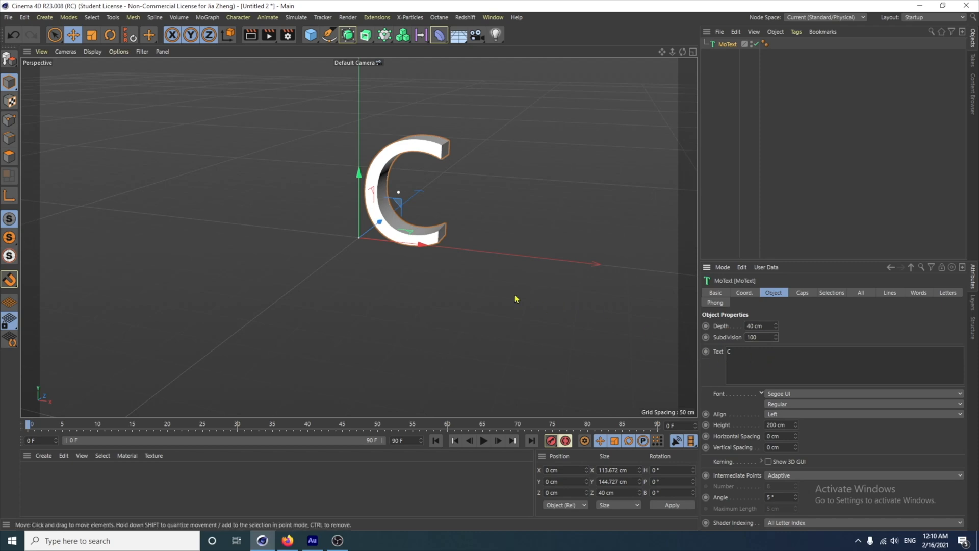
Display the letter C with Gouraud shading and mesh lines, and set the MoText subdivision to 40
{"action": "key", "text": "n"}
{"action": "key", "text": "b"}
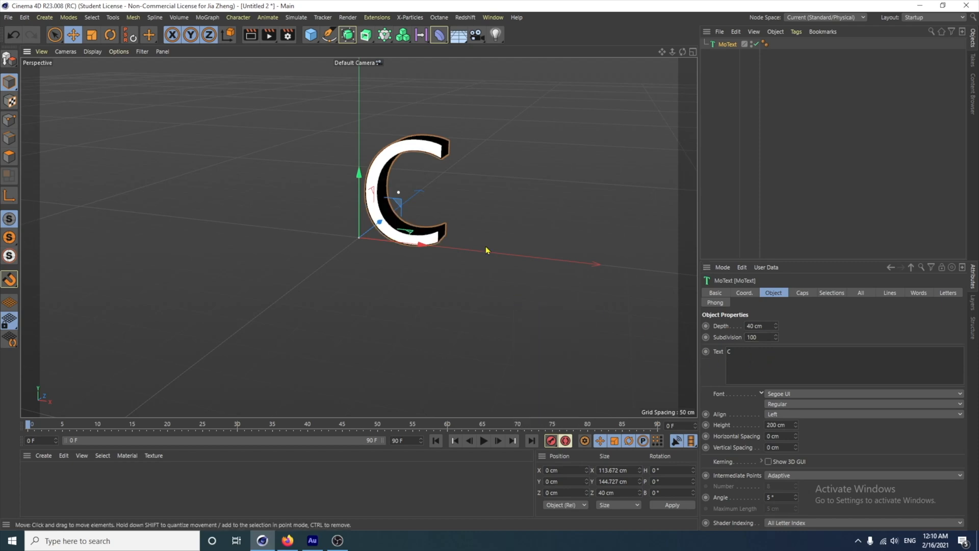
{"action": "left_click_drag", "start_coordinate": [423, 253], "coordinate": [312, 274], "text": "alt"}
{"action": "right_click_drag", "start_coordinate": [425, 243], "coordinate": [455, 131], "text": "alt"}
{"action": "left_click_drag", "start_coordinate": [414, 203], "coordinate": [393, 221], "text": "alt"}
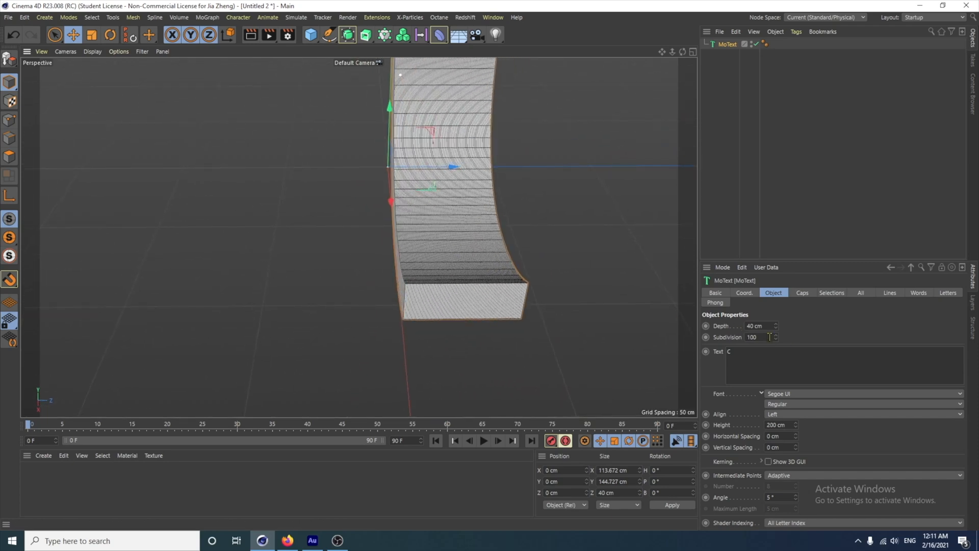
{"action": "double_click", "coordinate": [750, 337]}
{"action": "type", "text": "40"}
{"action": "key", "text": "Return"}
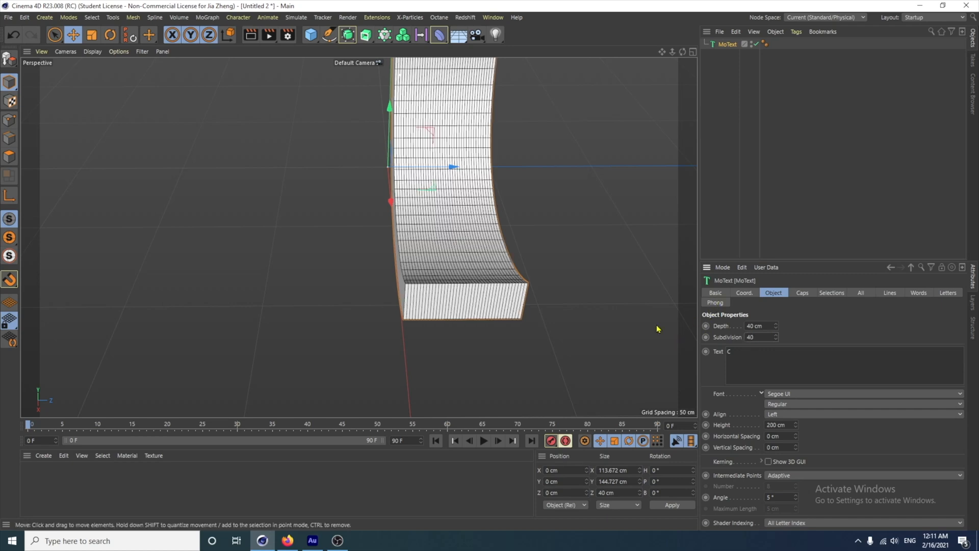
{"action": "left_click_drag", "start_coordinate": [431, 325], "coordinate": [448, 365], "text": "alt"}
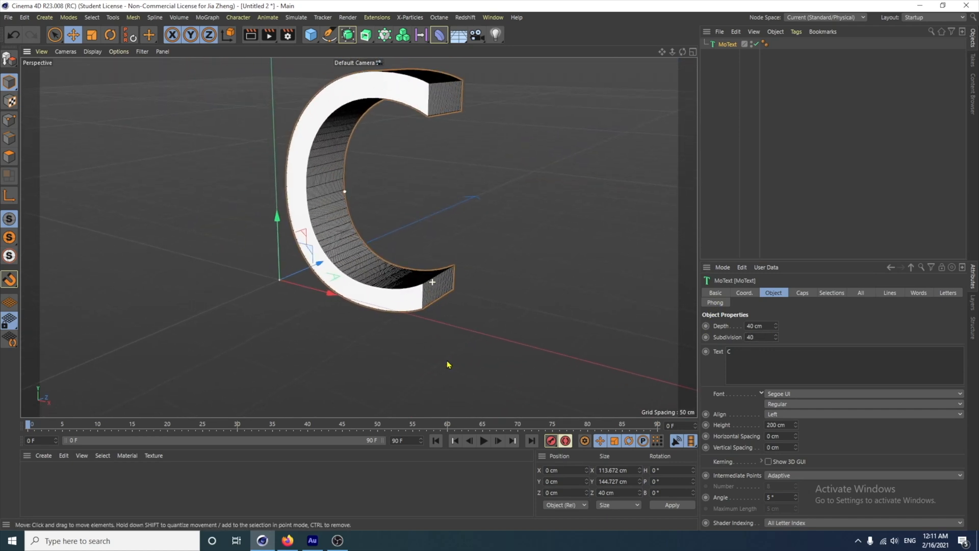
Set the MoText font to Sassoon Primary and its intermediate points to Subdivided
{"action": "left_click", "coordinate": [788, 395]}
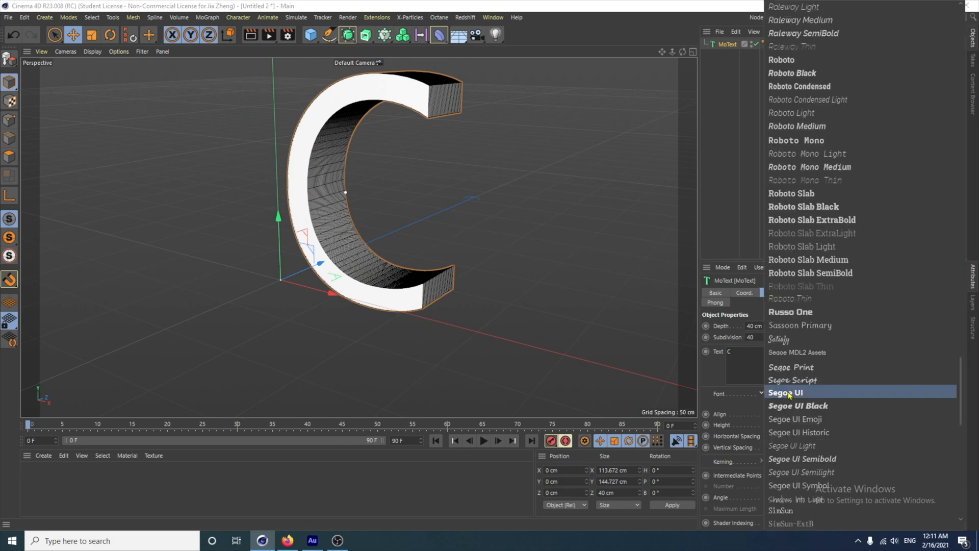
{"action": "left_click", "coordinate": [841, 331]}
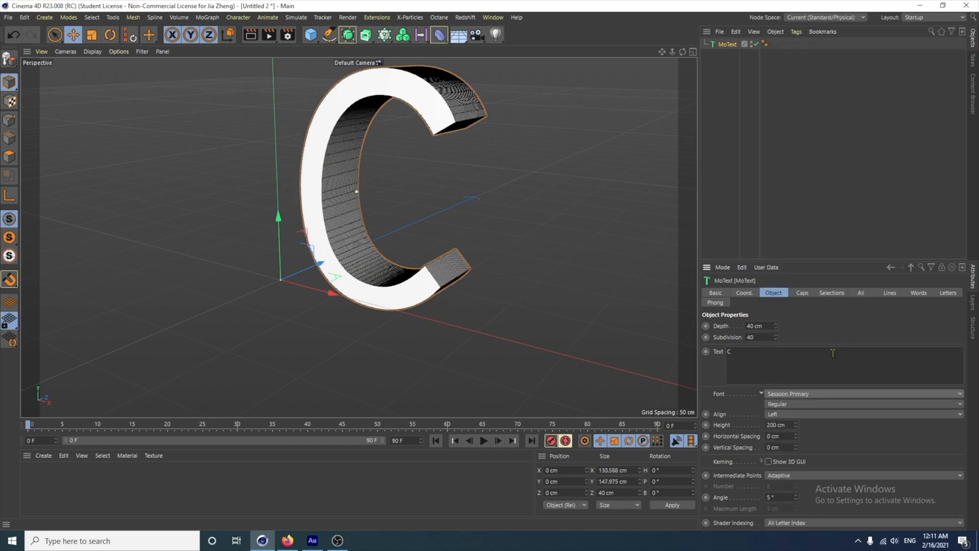
{"action": "left_click", "coordinate": [811, 476]}
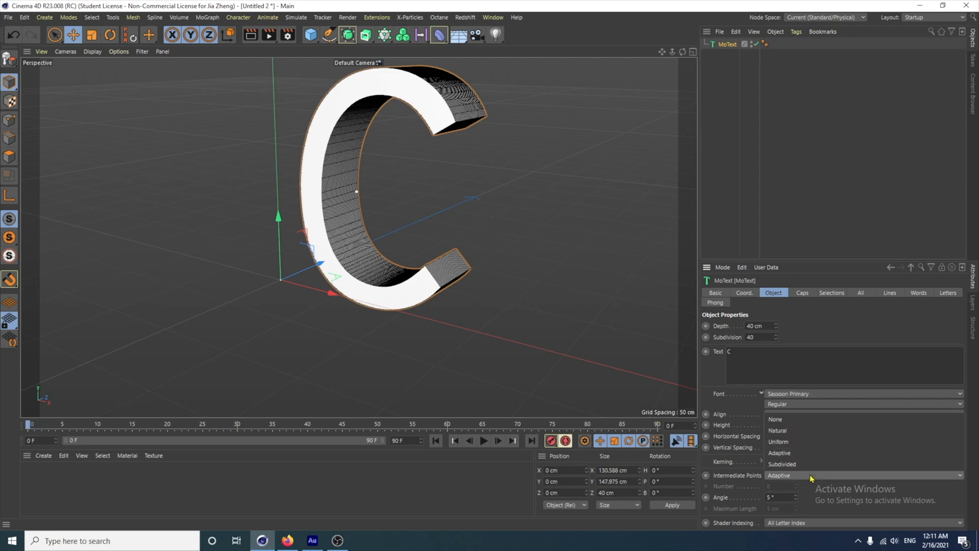
{"action": "left_click", "coordinate": [811, 465]}
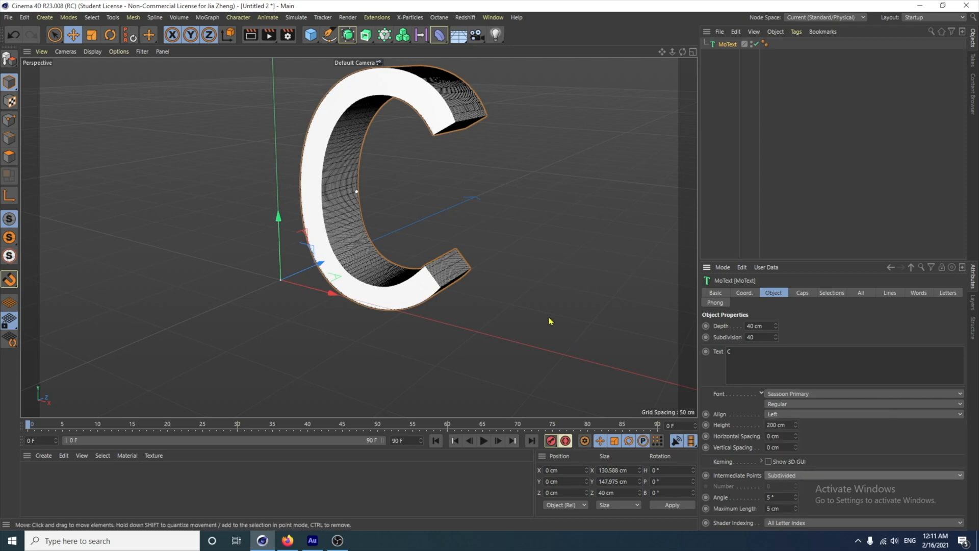
Give the letter's caps a round bevel with a size of 40 cm
{"action": "left_click", "coordinate": [805, 296]}
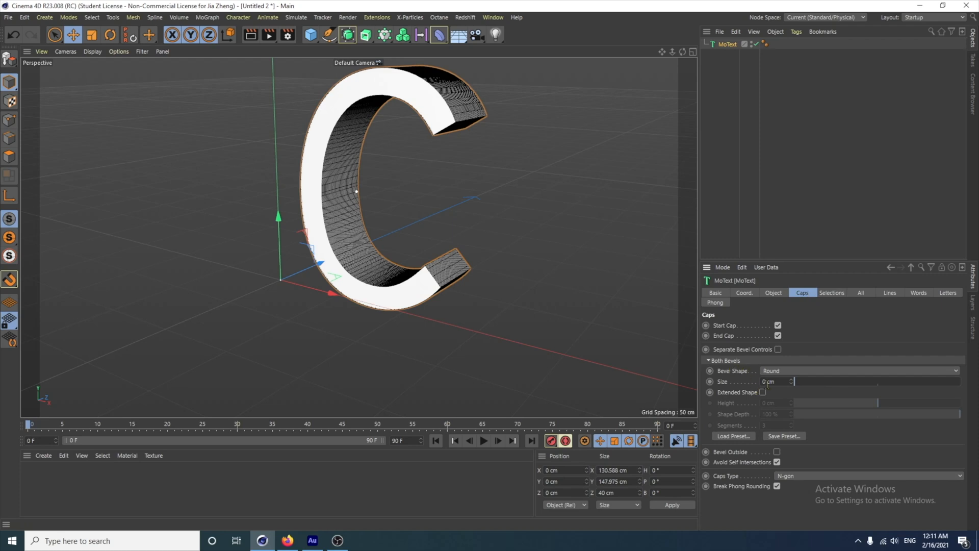
{"action": "left_click_drag", "start_coordinate": [807, 384], "coordinate": [857, 383]}
{"action": "left_click_drag", "start_coordinate": [785, 380], "coordinate": [655, 366]}
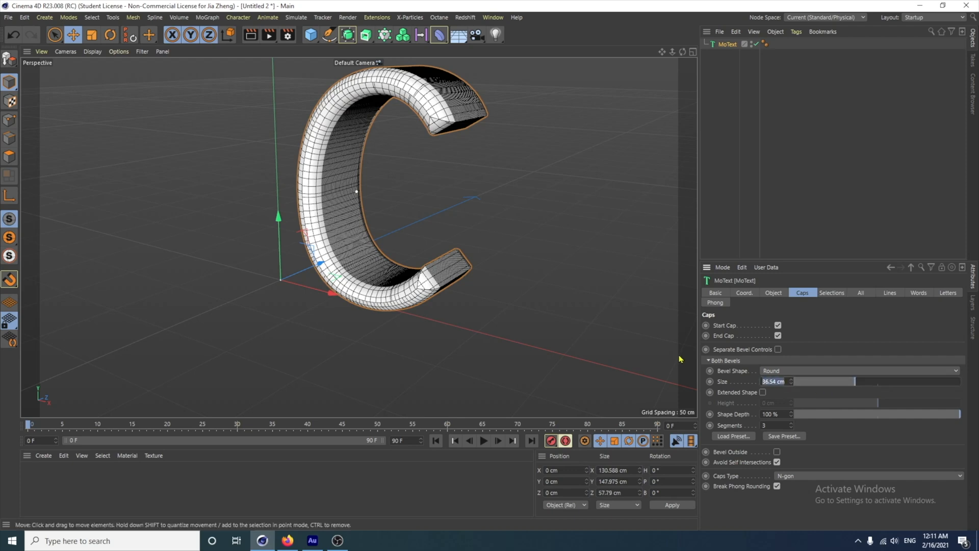
{"action": "type", "text": "40"}
{"action": "key", "text": "Return"}
{"action": "left_click", "coordinate": [528, 315]}
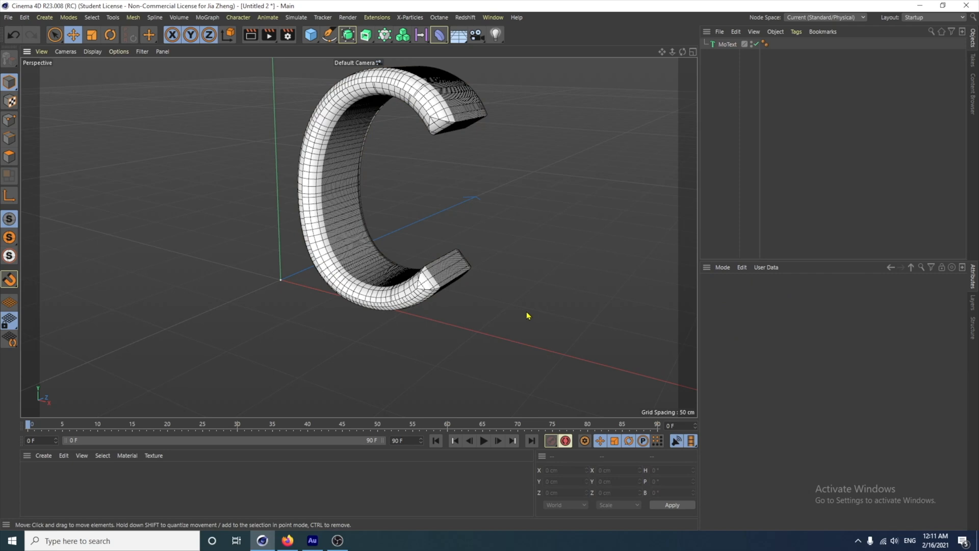
Duplicate the MoText object and disable the copy as a backup
{"action": "left_click", "coordinate": [727, 45]}
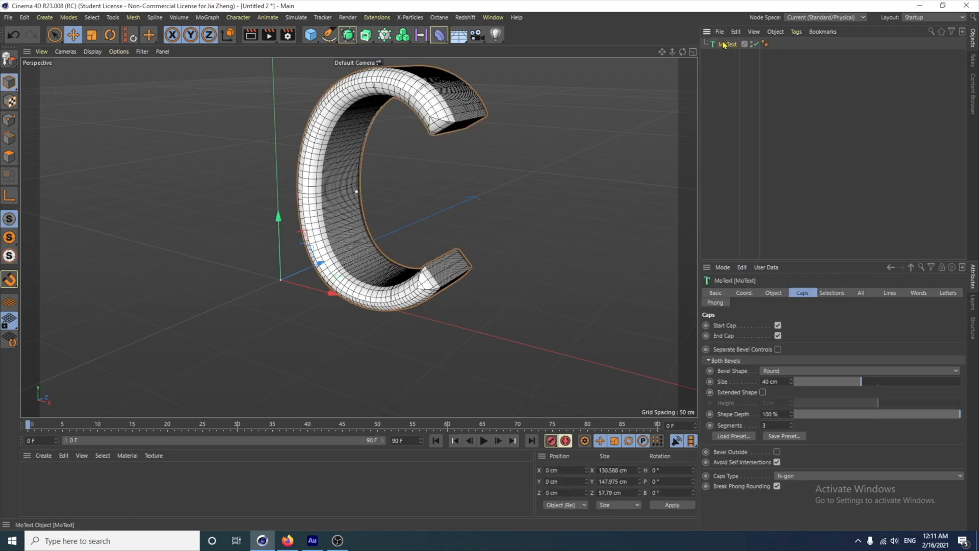
{"action": "key", "text": "ctrl+c"}
{"action": "key", "text": "ctrl+v"}
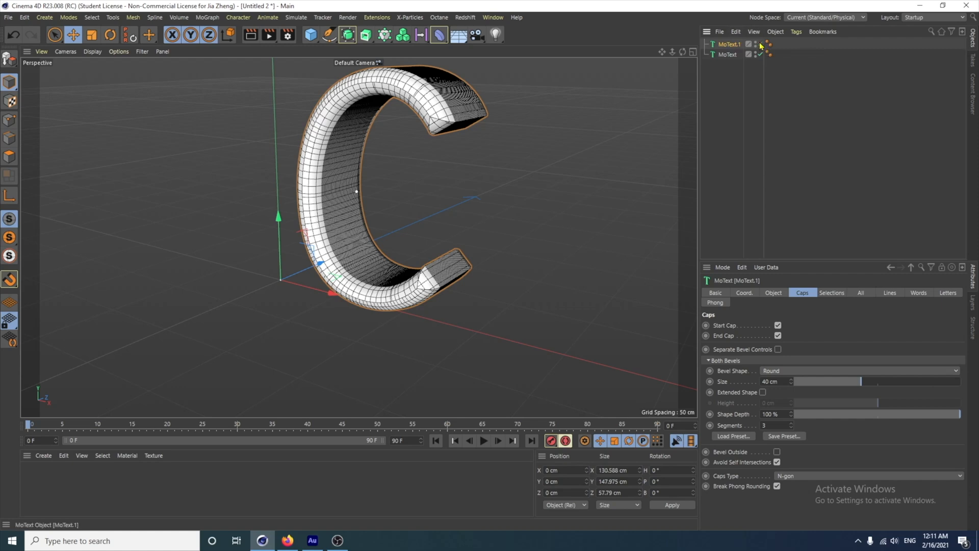
{"action": "left_click", "coordinate": [760, 45]}
Make the original MoText editable and merge it with all its children into one polygon object using Connect Objects + Delete
{"action": "left_click", "coordinate": [729, 55]}
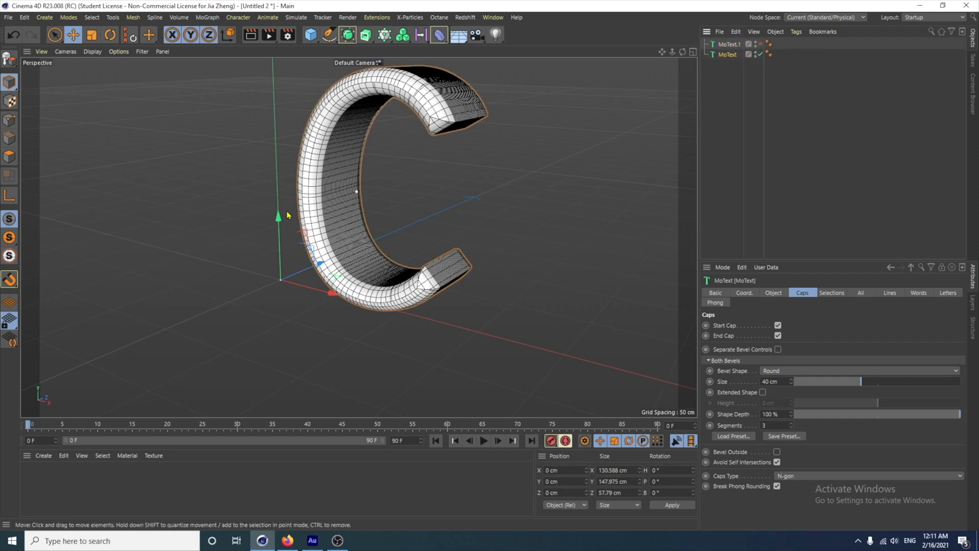
{"action": "left_click", "coordinate": [10, 60]}
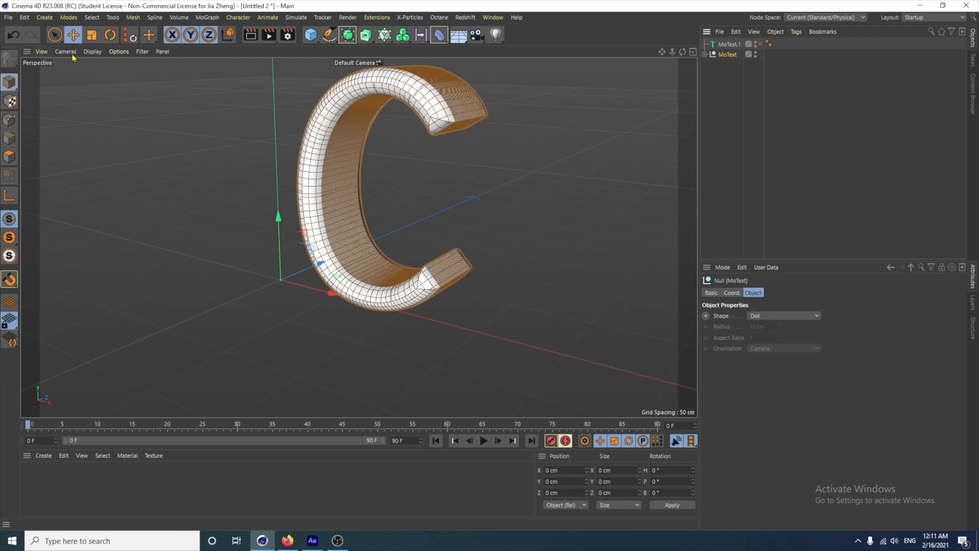
{"action": "right_click", "coordinate": [734, 56]}
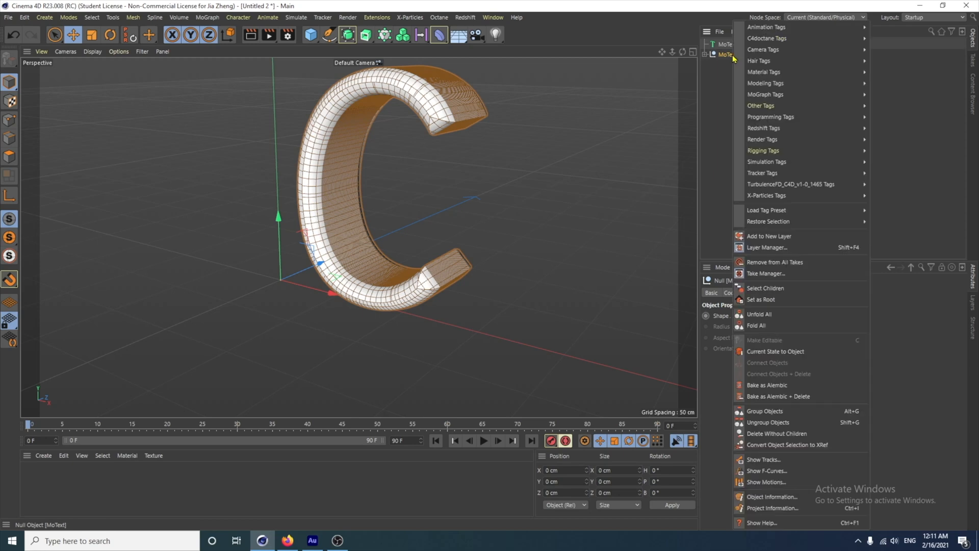
{"action": "left_click", "coordinate": [773, 289]}
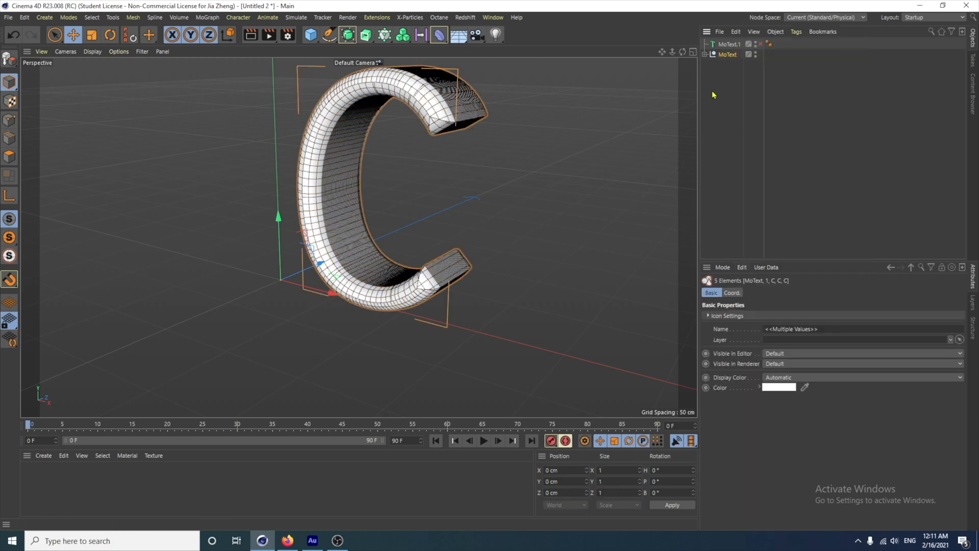
{"action": "right_click", "coordinate": [731, 58]}
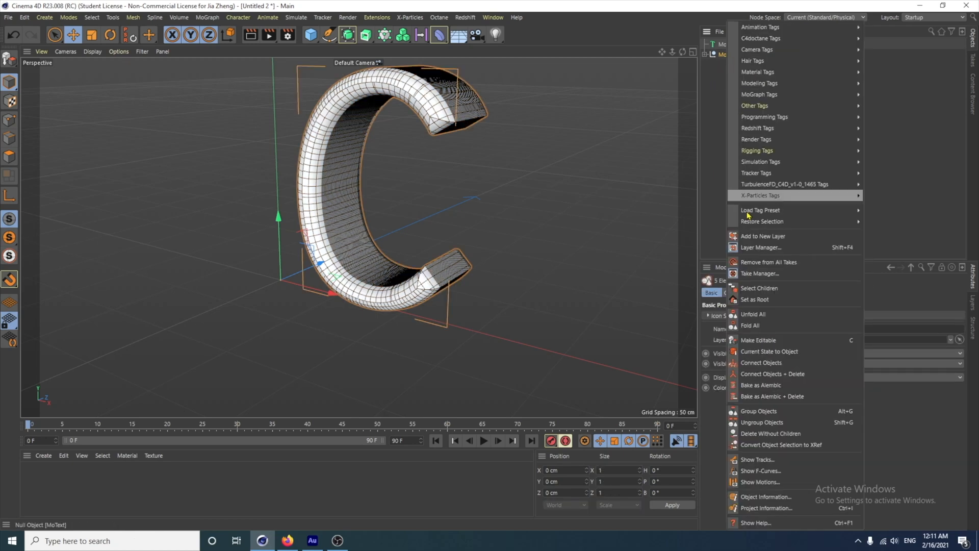
{"action": "left_click", "coordinate": [812, 376]}
Switch the viewport display back to Gouraud shading without mesh lines
{"action": "left_click_drag", "start_coordinate": [497, 313], "coordinate": [549, 310], "text": "alt"}
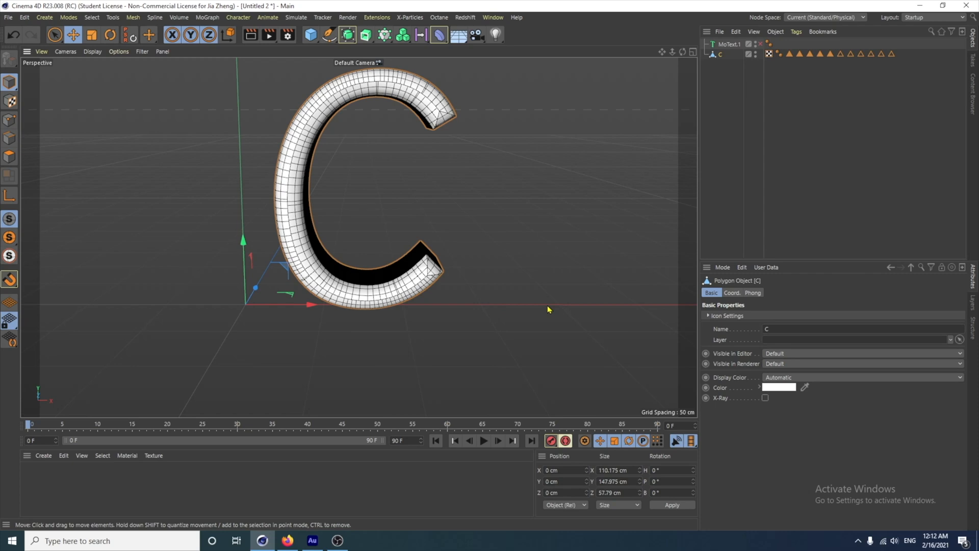
{"action": "key", "text": "n"}
{"action": "key", "text": "a"}
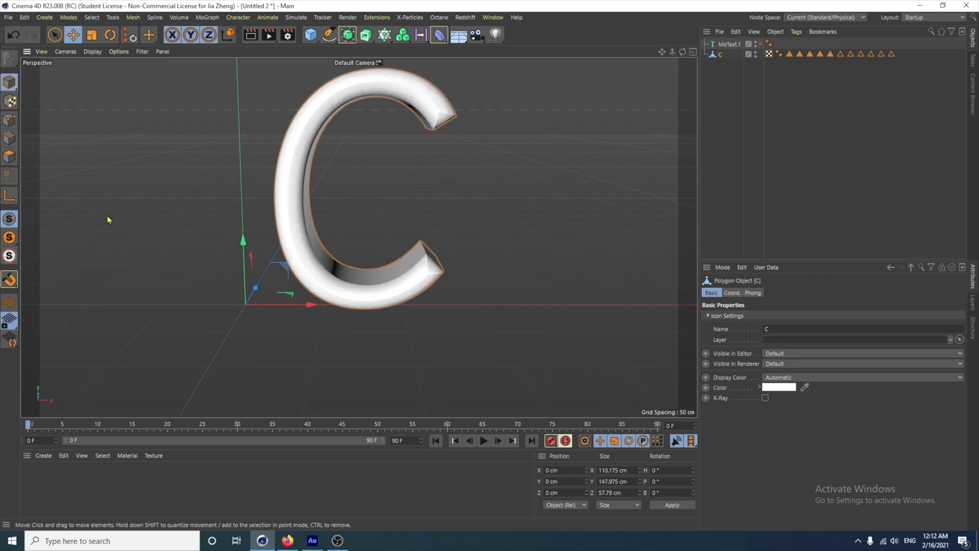
{"action": "right_click_drag", "start_coordinate": [461, 231], "coordinate": [461, 257], "text": "alt"}
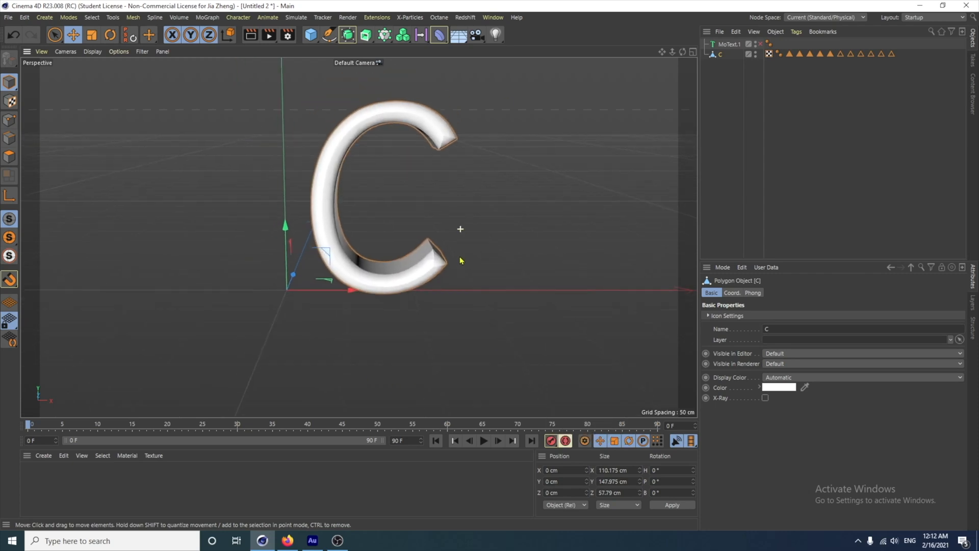
Duplicate the disabled MoText.1, enable MoText.1 and move it along X to about 97 cm, beside the first letter
{"action": "left_click", "coordinate": [735, 45]}
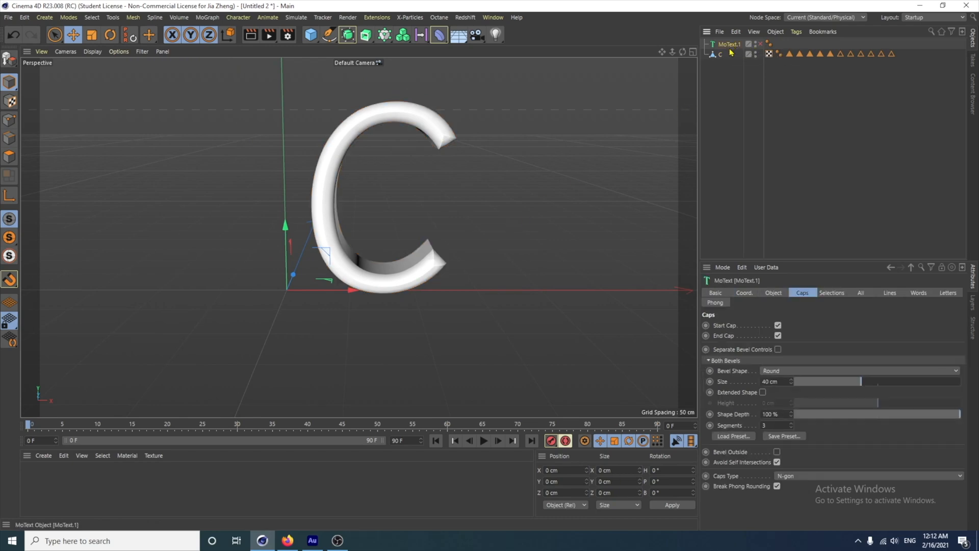
{"action": "left_click_drag", "start_coordinate": [730, 48], "coordinate": [733, 42], "text": "ctrl"}
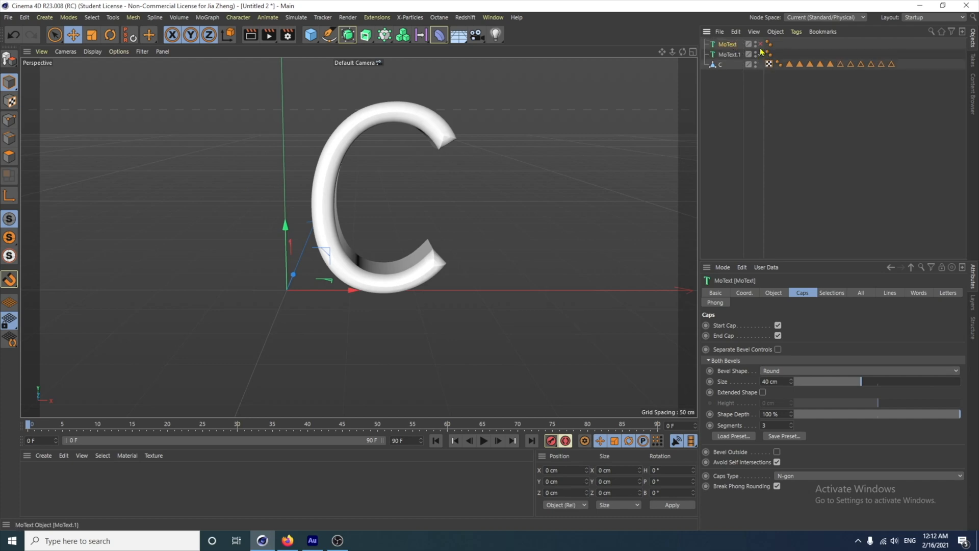
{"action": "left_click", "coordinate": [734, 56]}
{"action": "left_click_drag", "start_coordinate": [332, 298], "coordinate": [458, 304]}
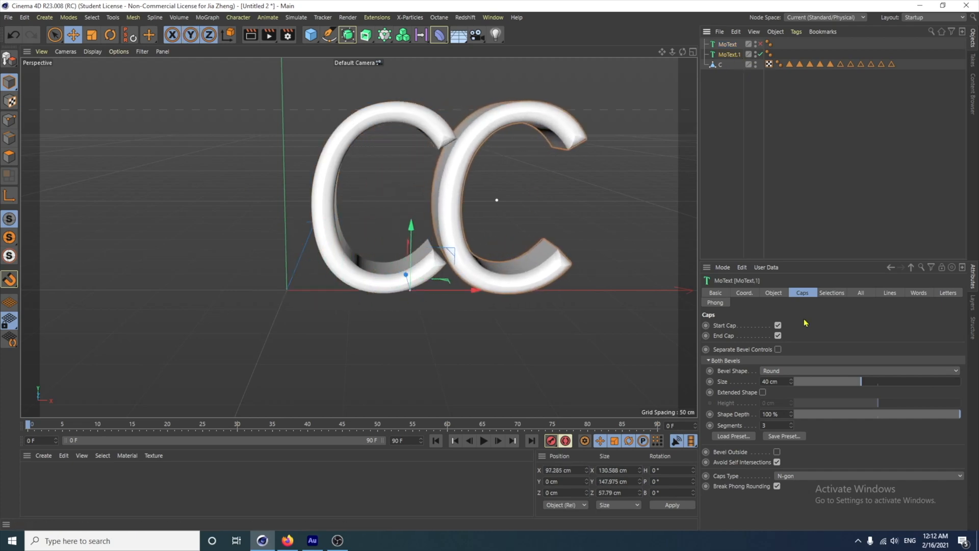
Change the text of MoText.1 to 4 and shift it along X to about 111 cm to clear the C
{"action": "left_click", "coordinate": [774, 295]}
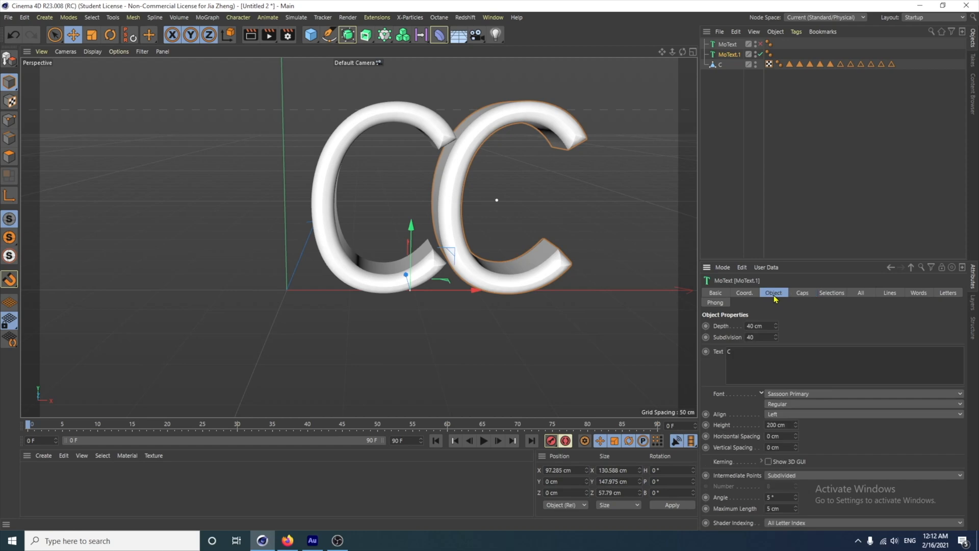
{"action": "double_click", "coordinate": [753, 356]}
{"action": "left_click", "coordinate": [535, 370]}
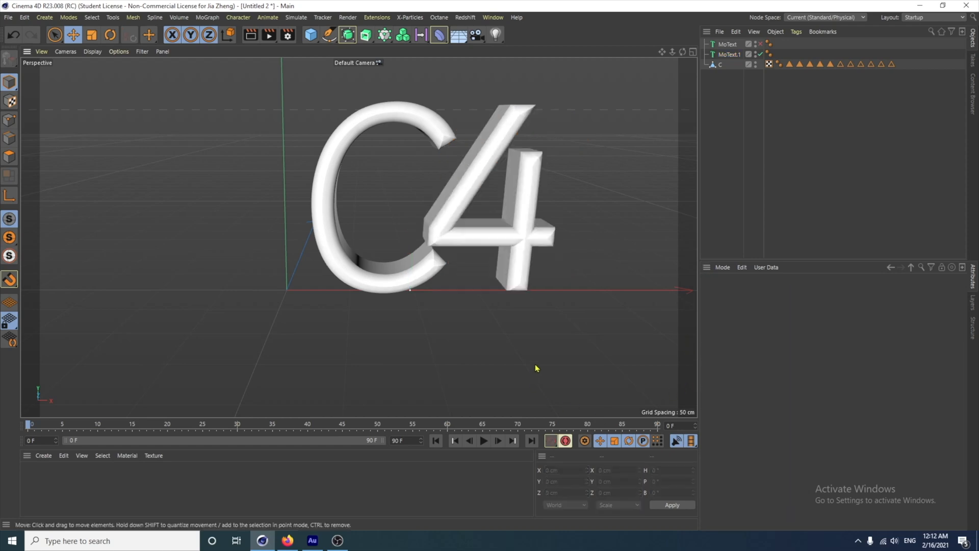
{"action": "left_click_drag", "start_coordinate": [526, 326], "coordinate": [510, 328], "text": "alt"}
{"action": "left_click", "coordinate": [530, 250]}
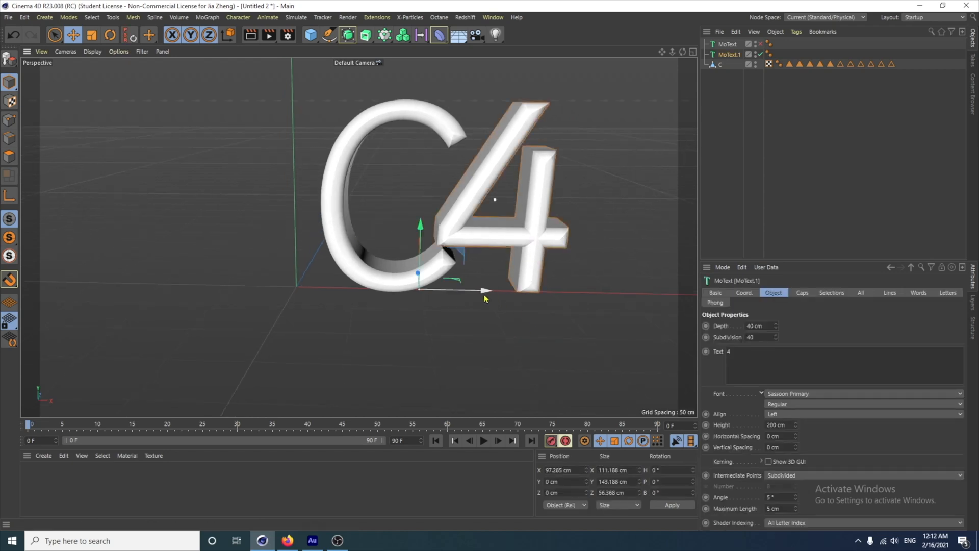
{"action": "left_click_drag", "start_coordinate": [480, 291], "coordinate": [497, 291]}
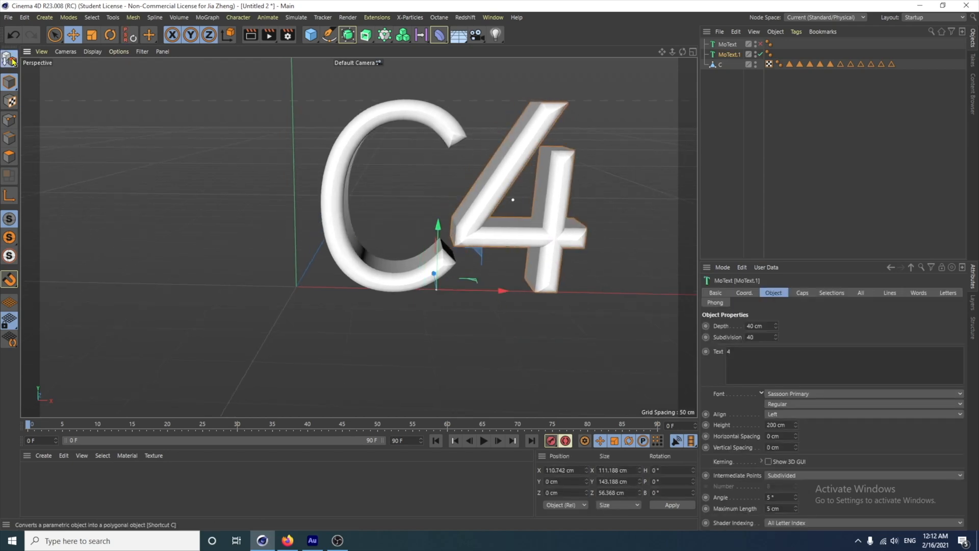
Make the 4 editable and merge it with its children into one polygon object using Connect Objects + Delete
{"action": "left_click", "coordinate": [9, 59]}
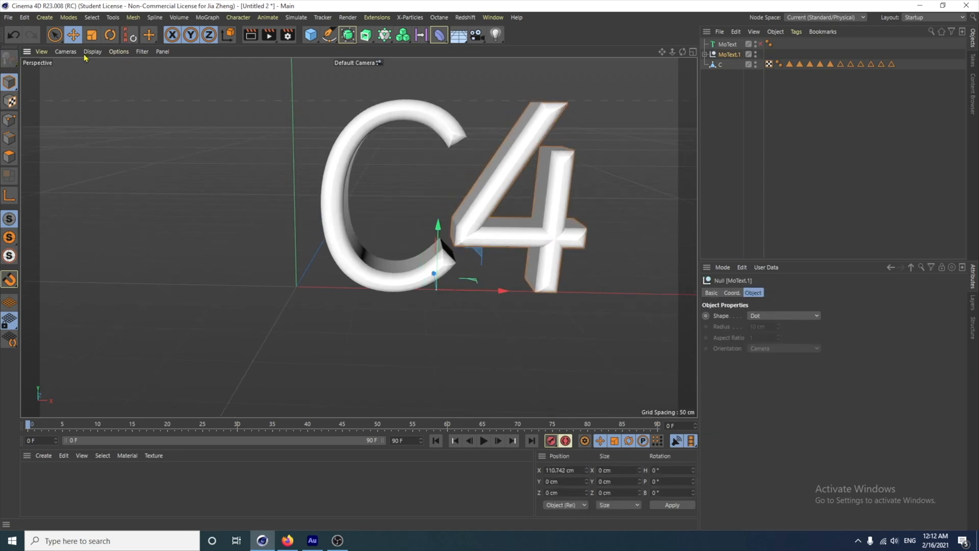
{"action": "right_click", "coordinate": [729, 61]}
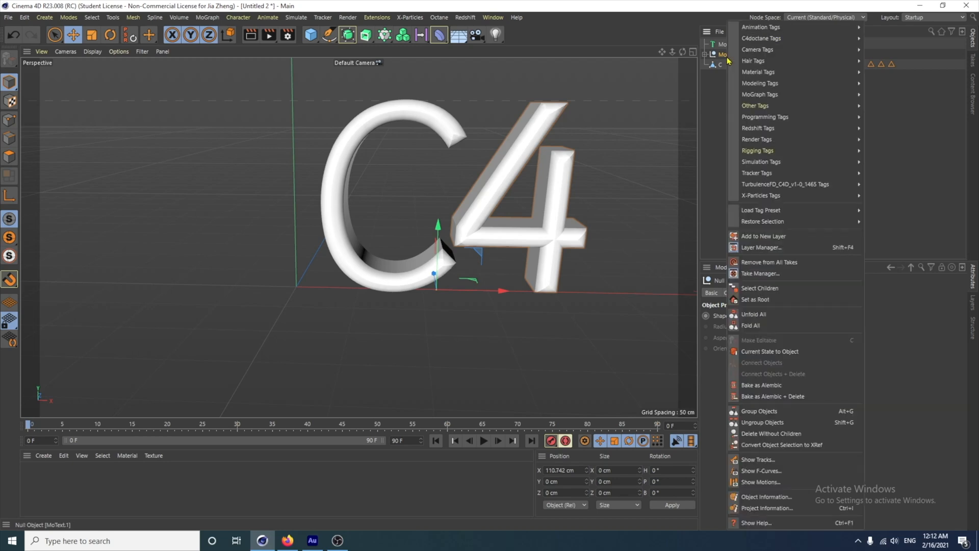
{"action": "left_click", "coordinate": [773, 288]}
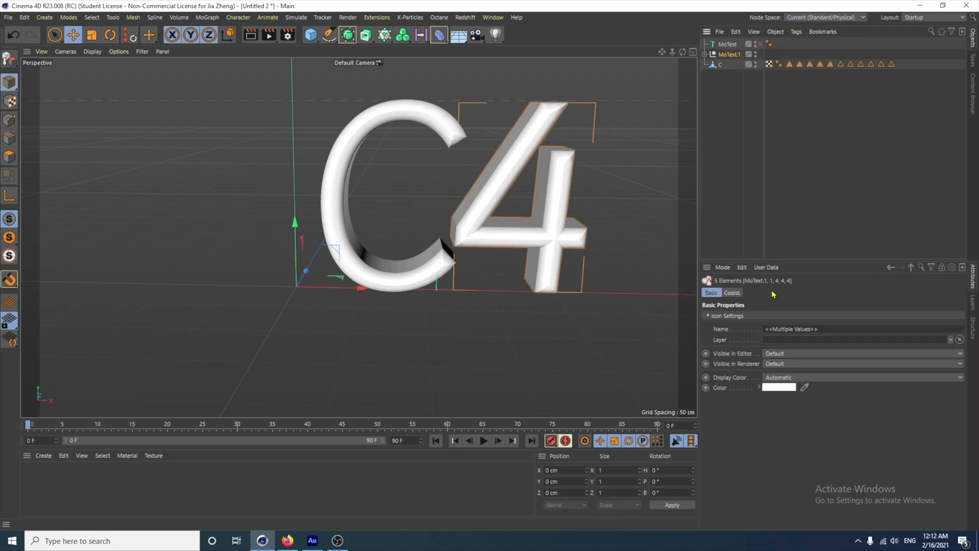
{"action": "right_click", "coordinate": [737, 56]}
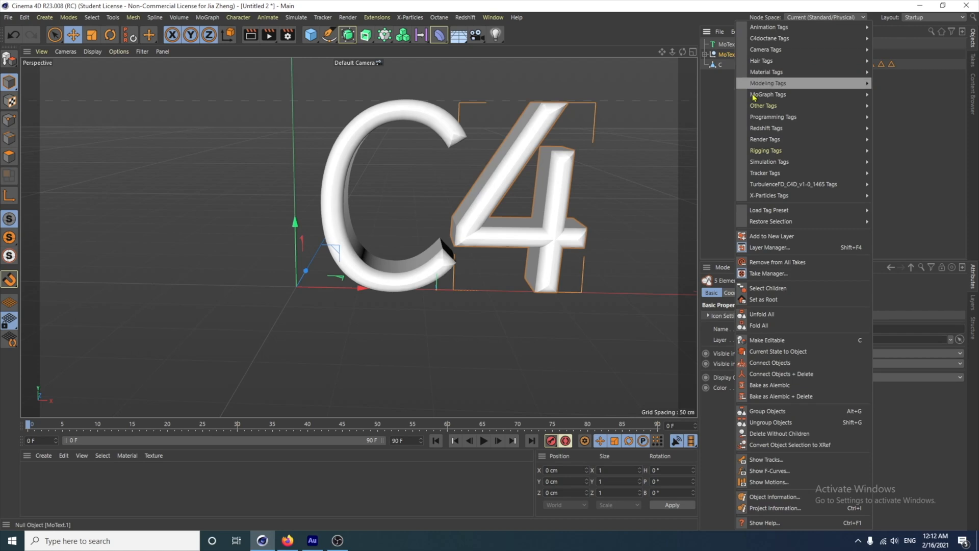
{"action": "left_click", "coordinate": [811, 375]}
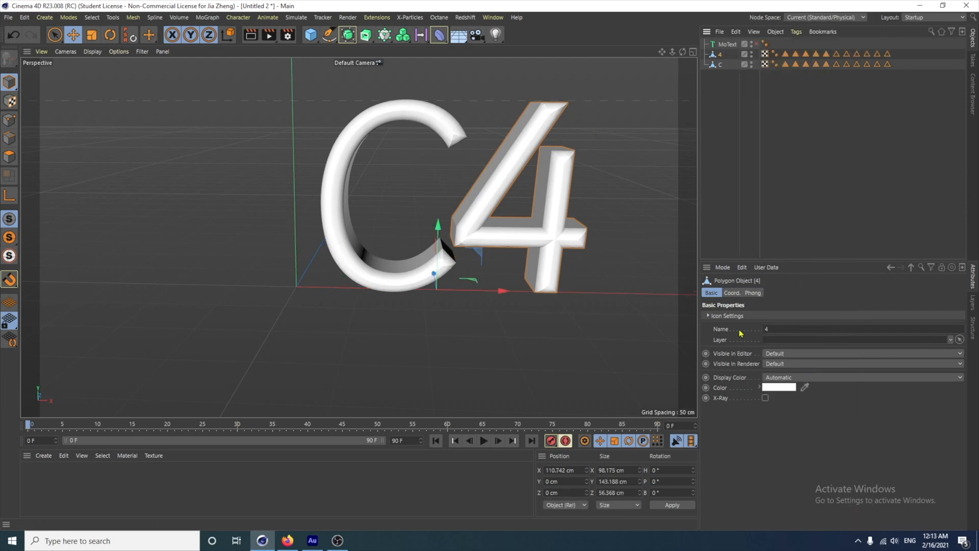
Duplicate the remaining disabled MoText object in the object list for another character
{"action": "left_click", "coordinate": [720, 48]}
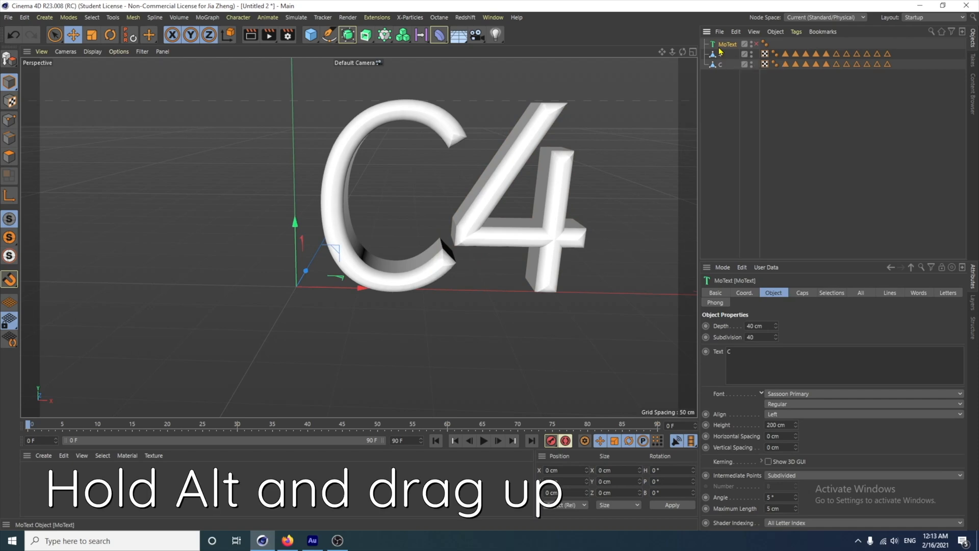
{"action": "left_click_drag", "start_coordinate": [720, 49], "coordinate": [728, 43], "text": "alt"}
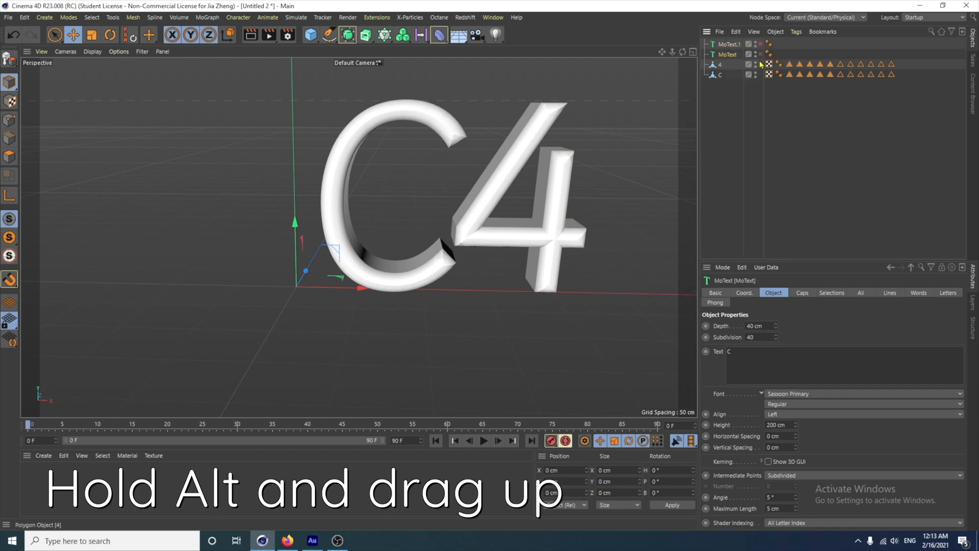
Enable the duplicated MoText, change its text to D and move it along X to about 215 cm, beyond the 4
{"action": "left_click", "coordinate": [761, 54]}
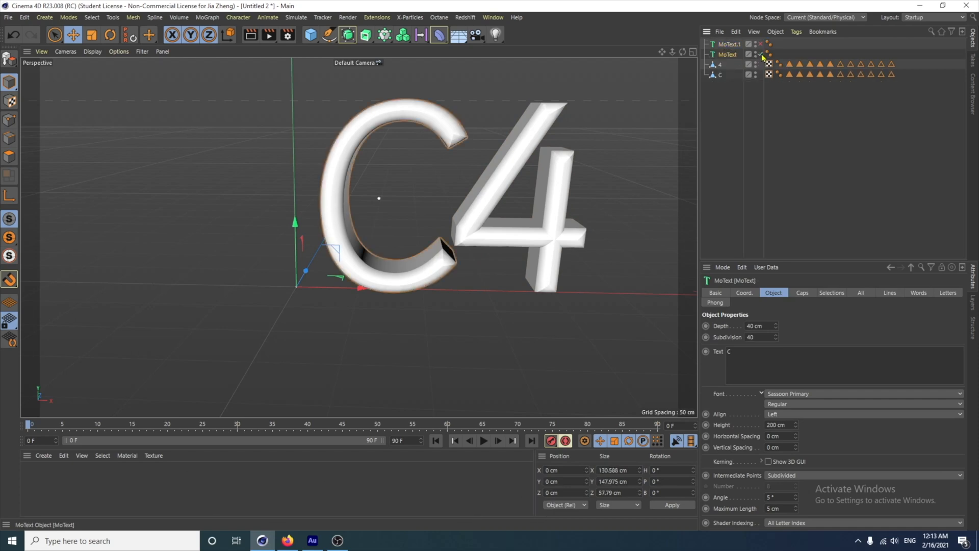
{"action": "double_click", "coordinate": [746, 351]}
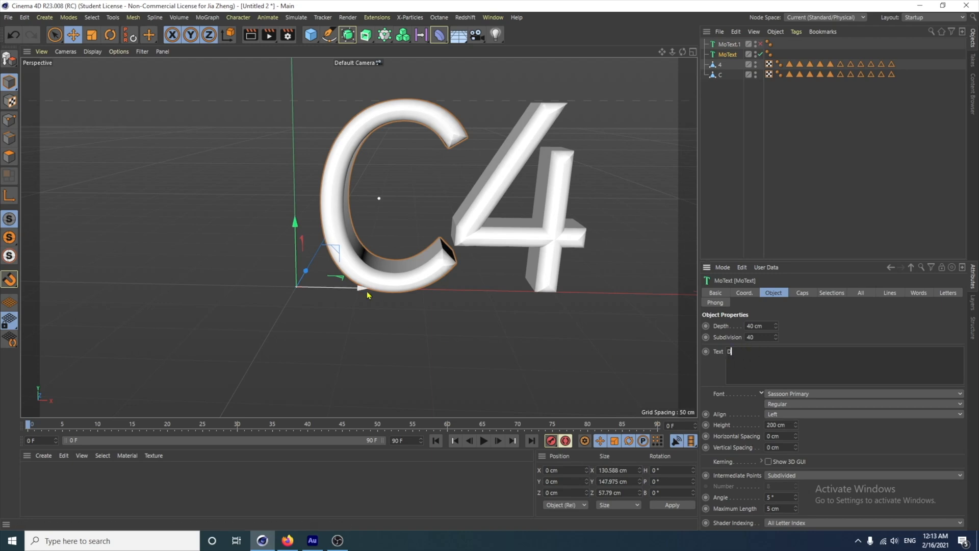
{"action": "left_click_drag", "start_coordinate": [368, 290], "coordinate": [610, 324]}
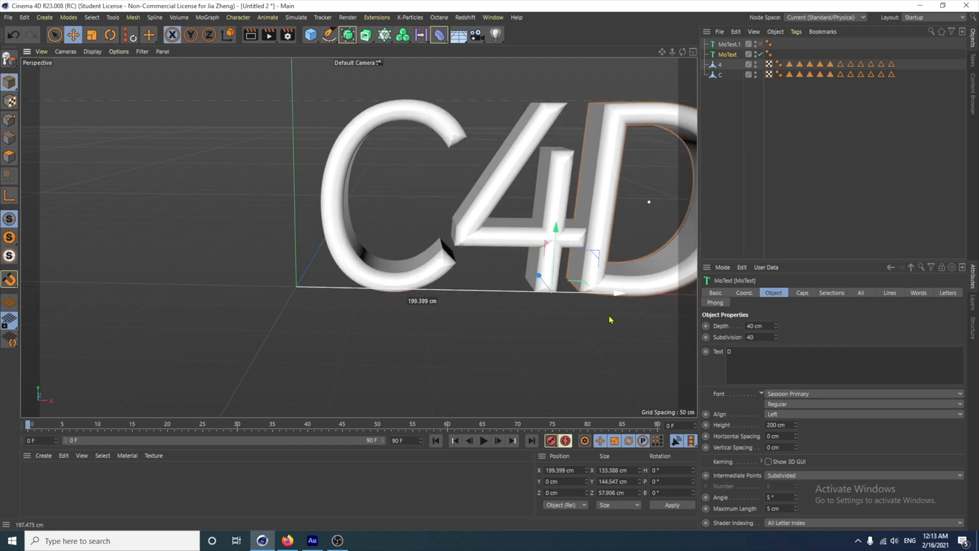
{"action": "key", "text": "h"}
Make the D editable and merge it with its children into one polygon object using Connect Objects + Delete
{"action": "left_click", "coordinate": [10, 68]}
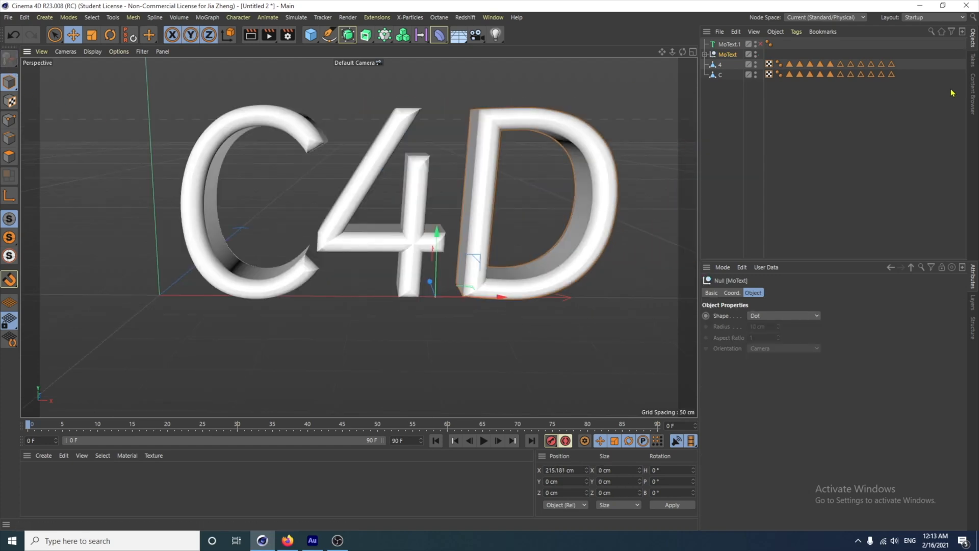
{"action": "right_click", "coordinate": [729, 58]}
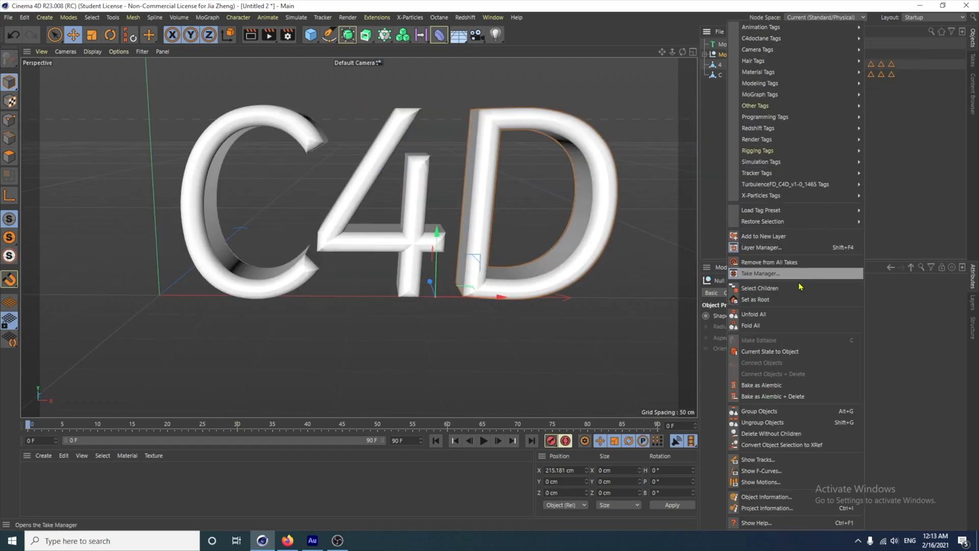
{"action": "left_click", "coordinate": [798, 287]}
{"action": "right_click", "coordinate": [727, 54]}
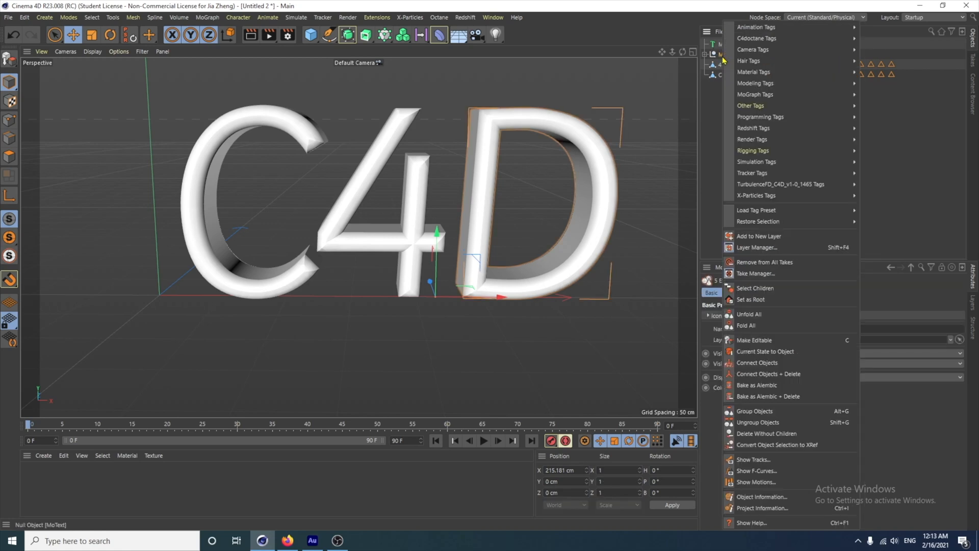
{"action": "left_click", "coordinate": [806, 375]}
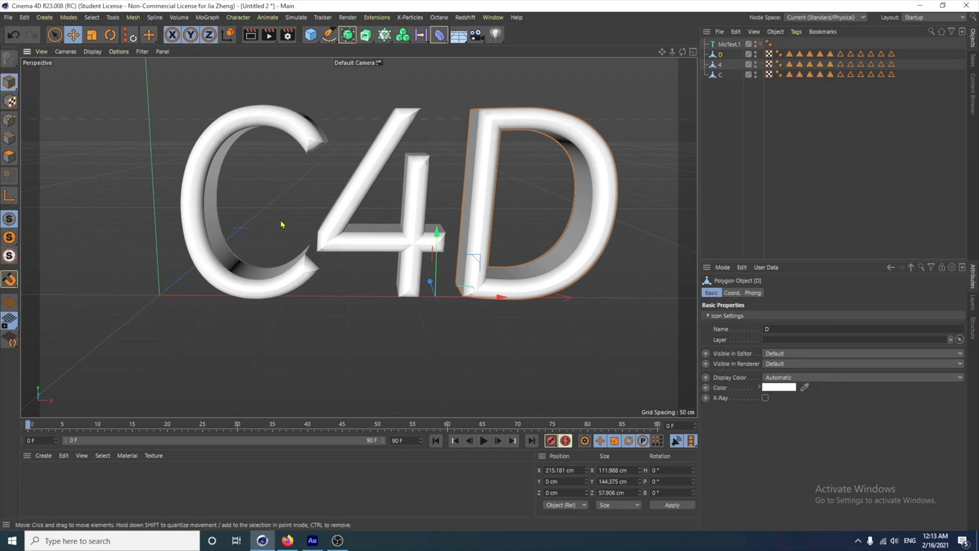
Add a Twist deformer as a child of the C and fit its cage to the parent
{"action": "scroll", "coordinate": [280, 217], "scroll_direction": "down", "scroll_amount": 3}
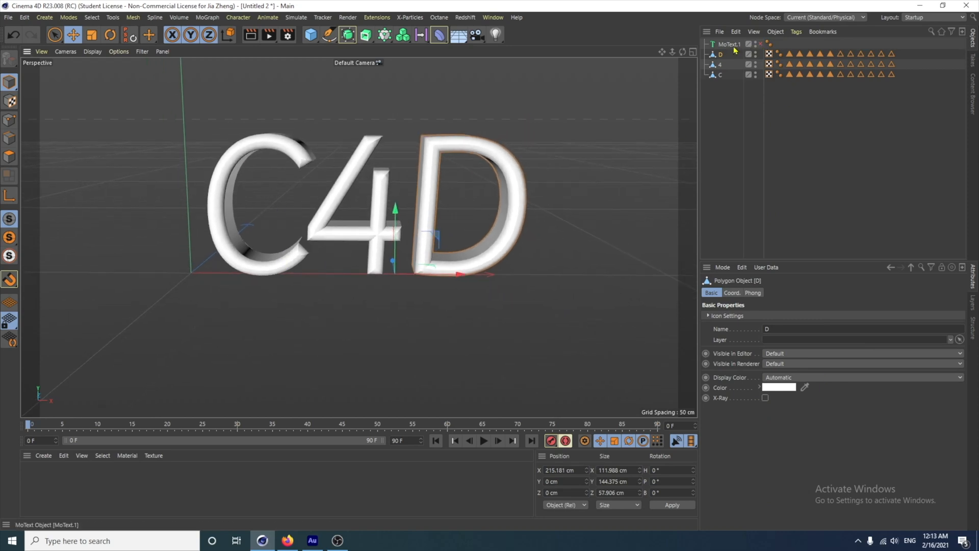
{"action": "middle_click_drag", "start_coordinate": [505, 290], "coordinate": [503, 290], "text": "alt"}
{"action": "left_click_drag", "start_coordinate": [503, 290], "coordinate": [507, 290], "text": "alt"}
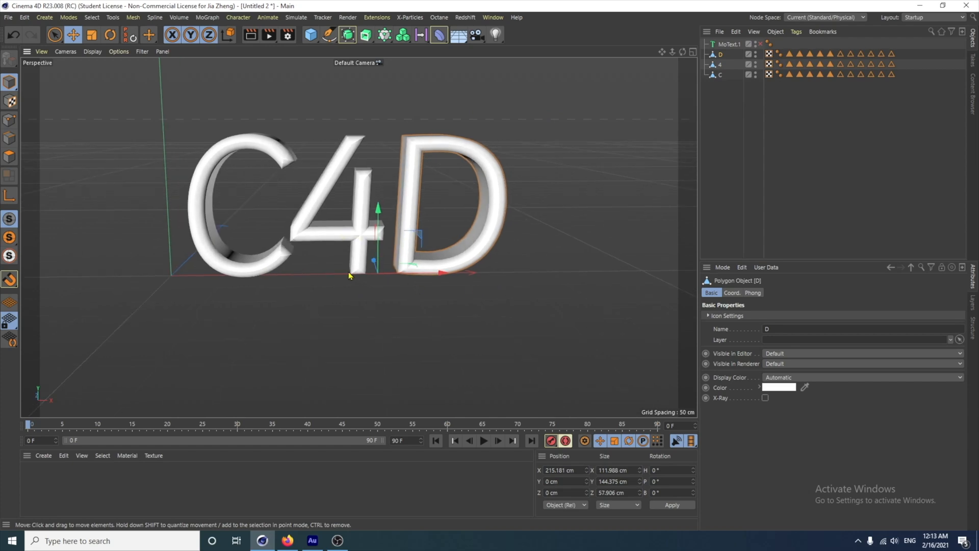
{"action": "middle_click_drag", "start_coordinate": [349, 276], "coordinate": [365, 277], "text": "alt"}
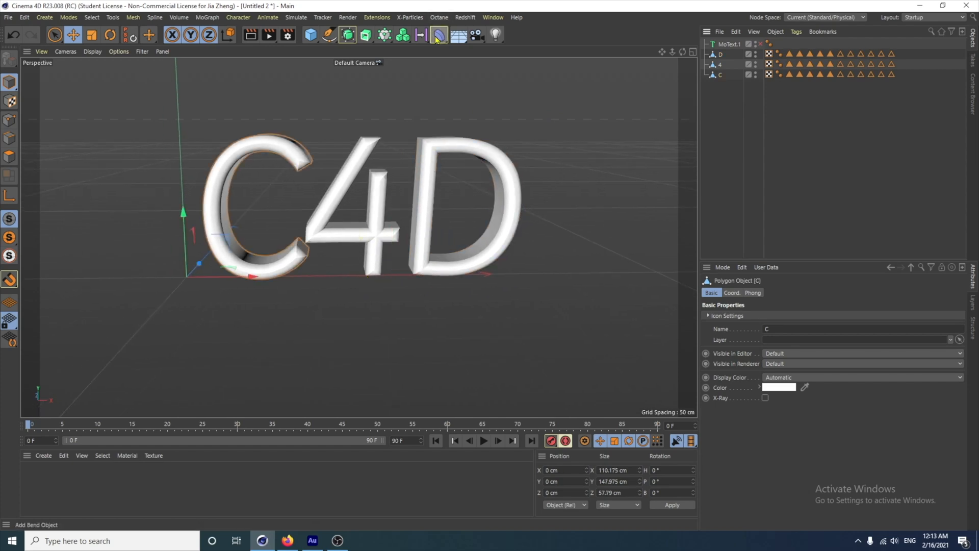
{"action": "left_click", "coordinate": [438, 39]}
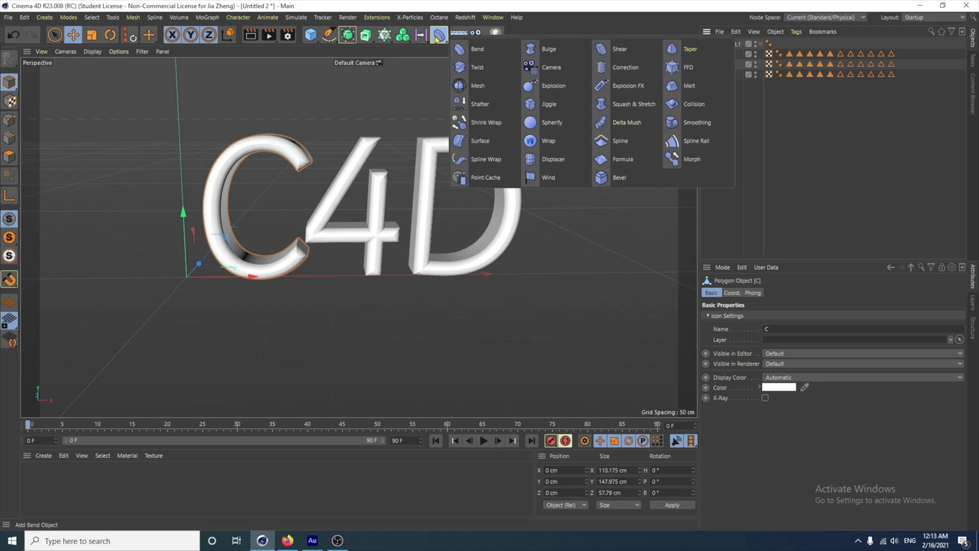
{"action": "left_click", "coordinate": [476, 67]}
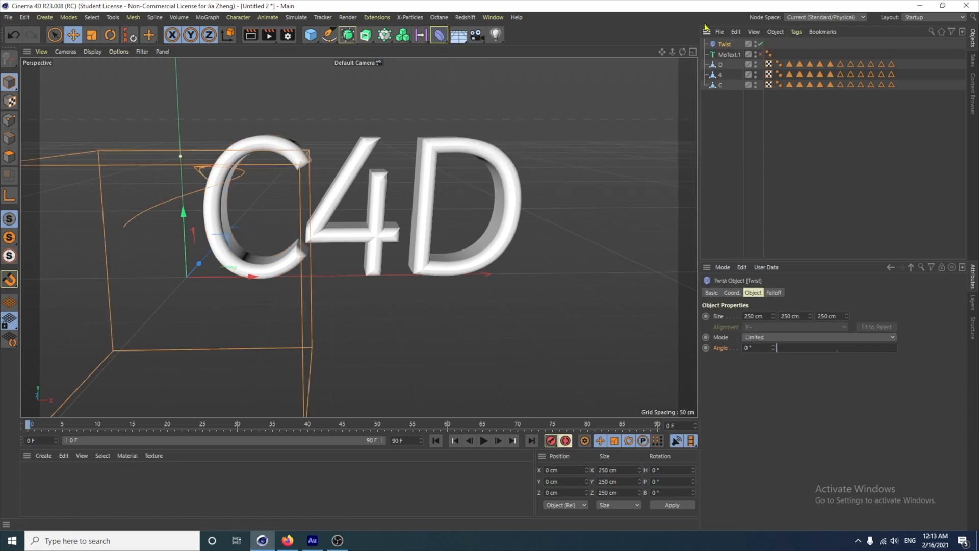
{"action": "left_click_drag", "start_coordinate": [722, 47], "coordinate": [726, 84]}
{"action": "left_click_drag", "start_coordinate": [722, 85], "coordinate": [725, 91]}
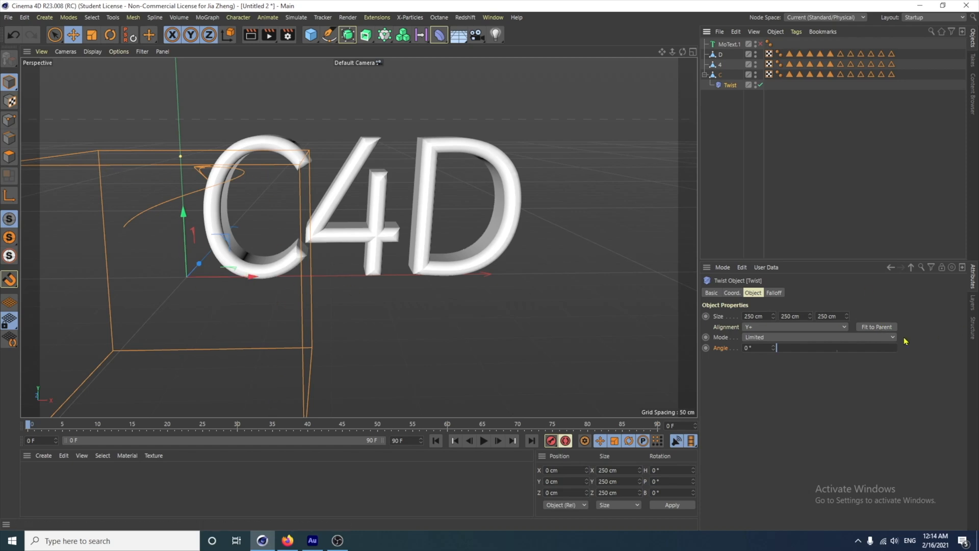
{"action": "left_click", "coordinate": [877, 327]}
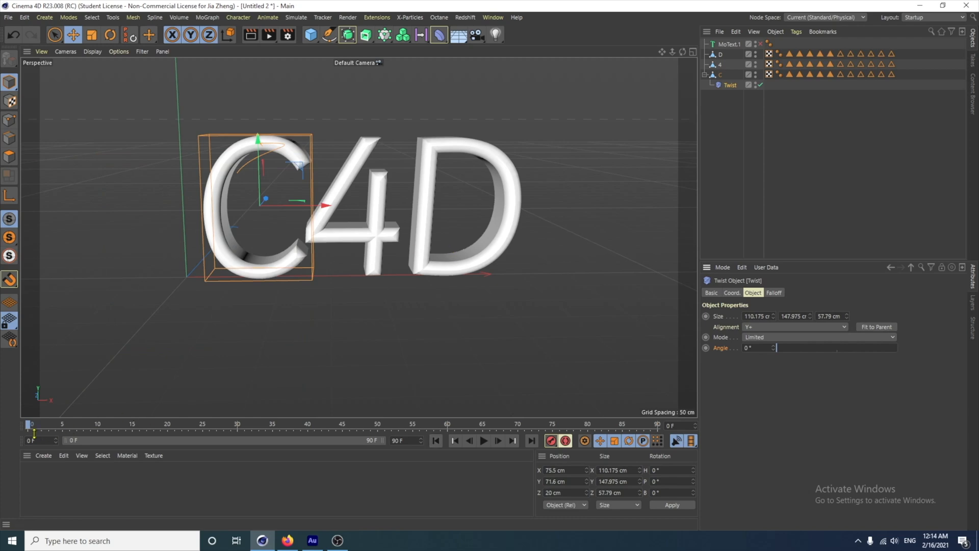
Extend the end of the animation timeline to frame 150
{"action": "double_click", "coordinate": [406, 440]}
{"action": "type", "text": "150"}
{"action": "key", "text": "Return"}
Set the C's Twist angle to 720° and keyframe it at frame 0
{"action": "double_click", "coordinate": [755, 347]}
{"action": "type", "text": "720"}
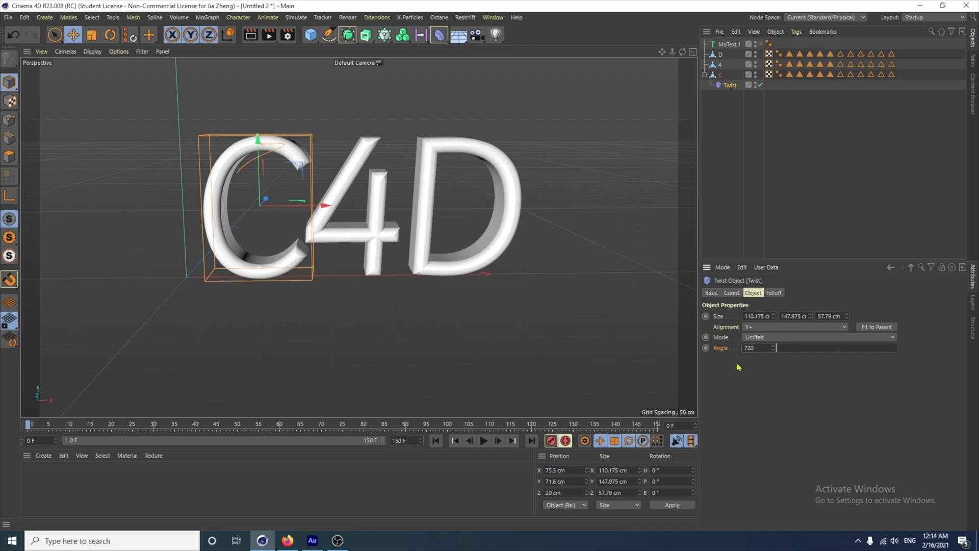
{"action": "key", "text": "Return"}
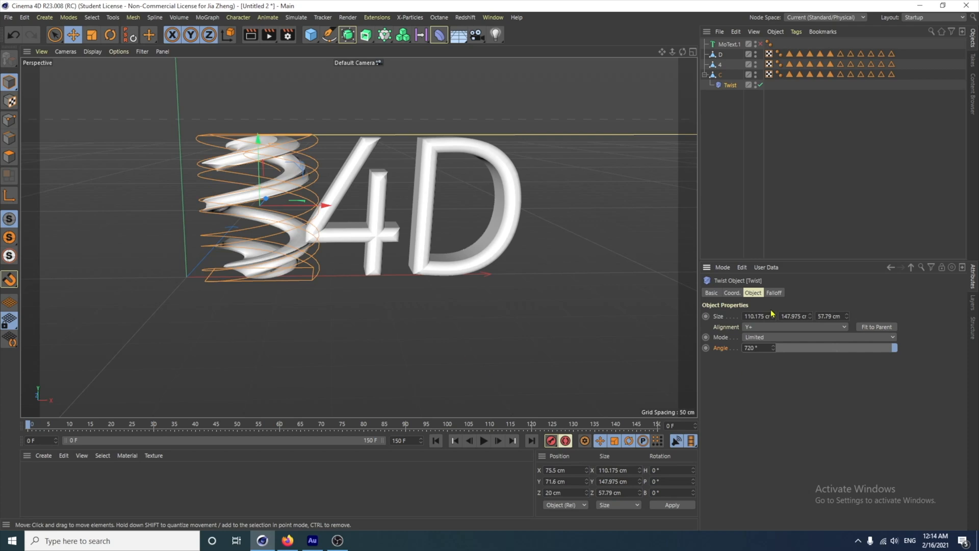
{"action": "right_click", "coordinate": [707, 349]}
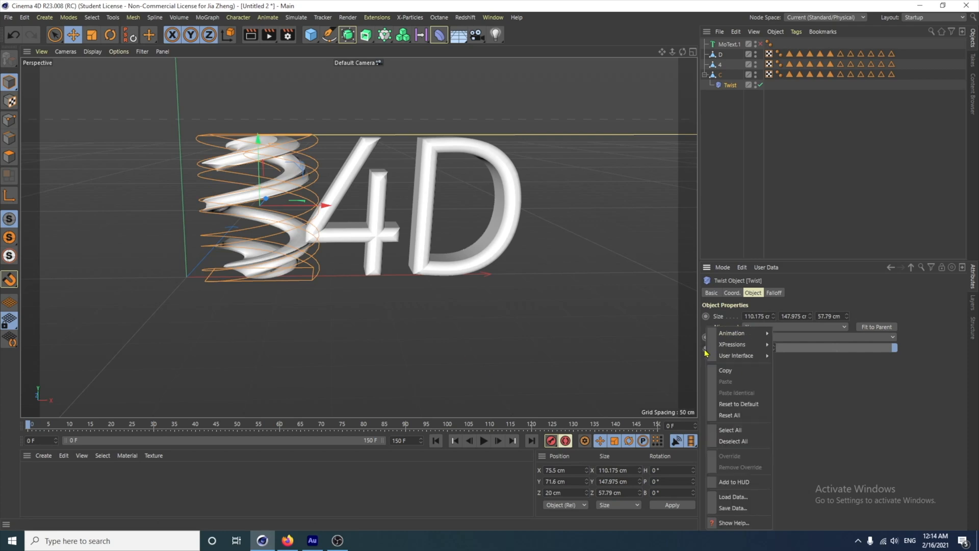
{"action": "left_click", "coordinate": [705, 351]}
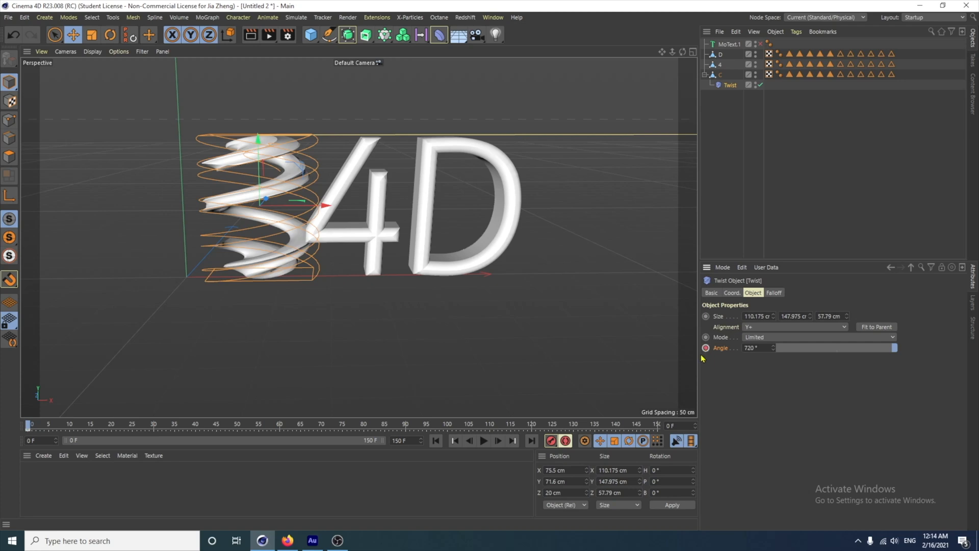
Set the C's Twist angle to 0° at frame 90 and keyframe it
{"action": "left_click", "coordinate": [403, 425]}
{"action": "left_click", "coordinate": [499, 441]}
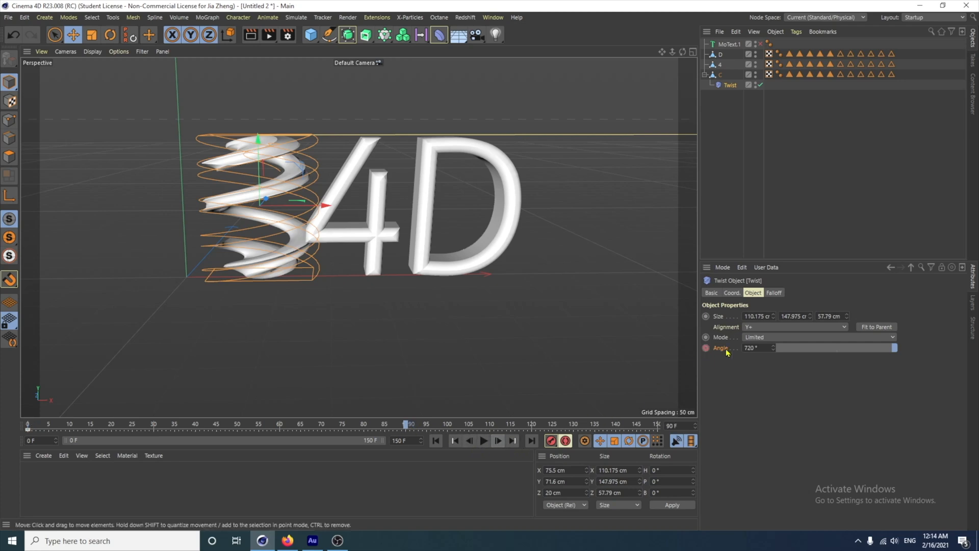
{"action": "left_click_drag", "start_coordinate": [768, 349], "coordinate": [720, 348]}
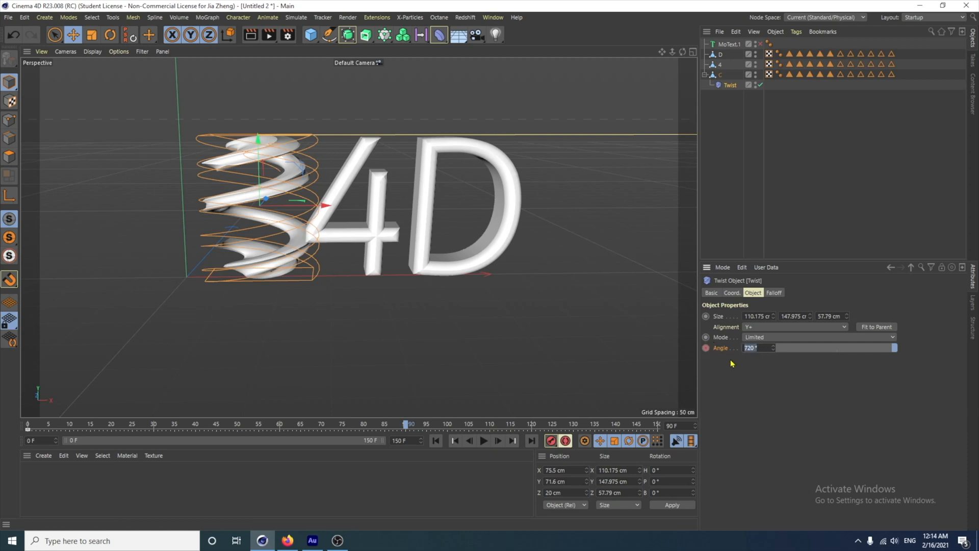
{"action": "type", "text": "0"}
{"action": "key", "text": "Return"}
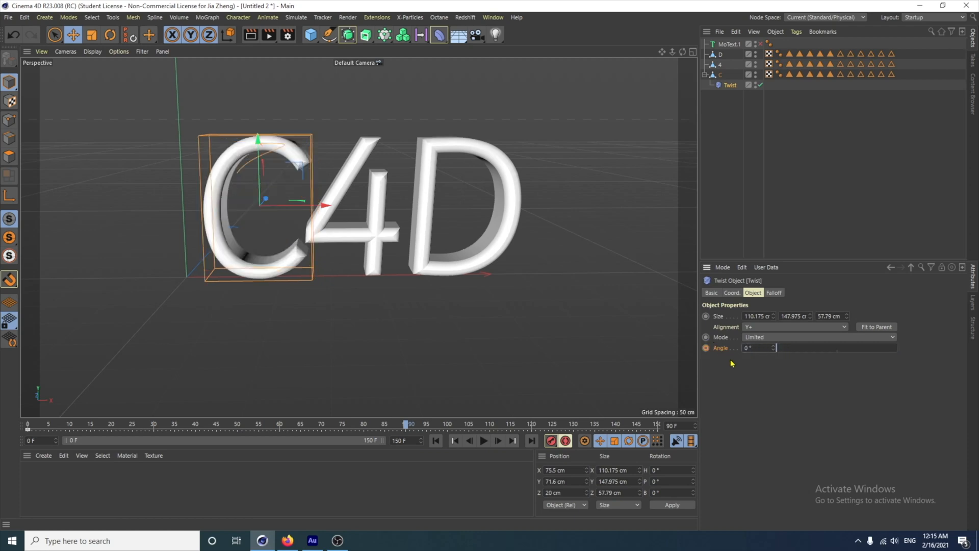
{"action": "left_click", "coordinate": [706, 350]}
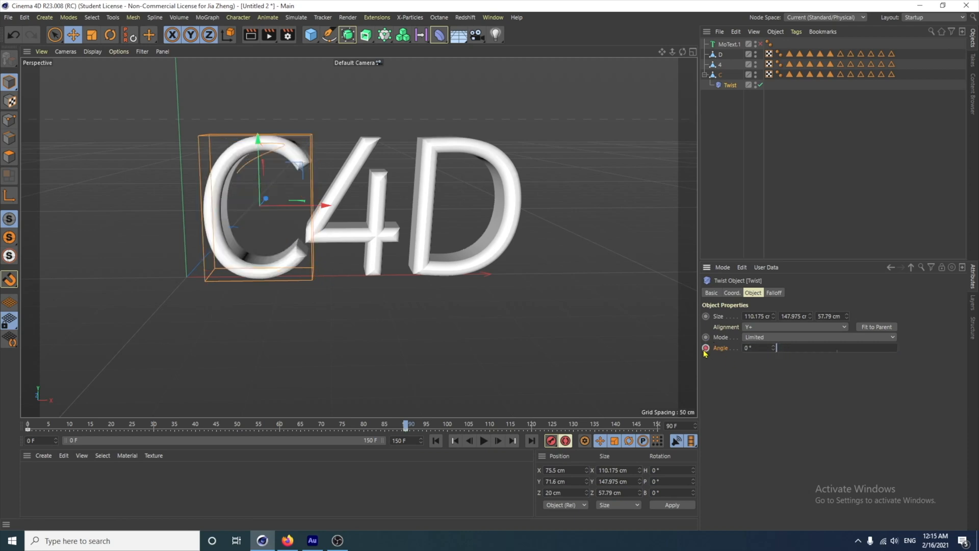
Play the animation from the first frame to check how the C untwists
{"action": "left_click", "coordinate": [436, 445]}
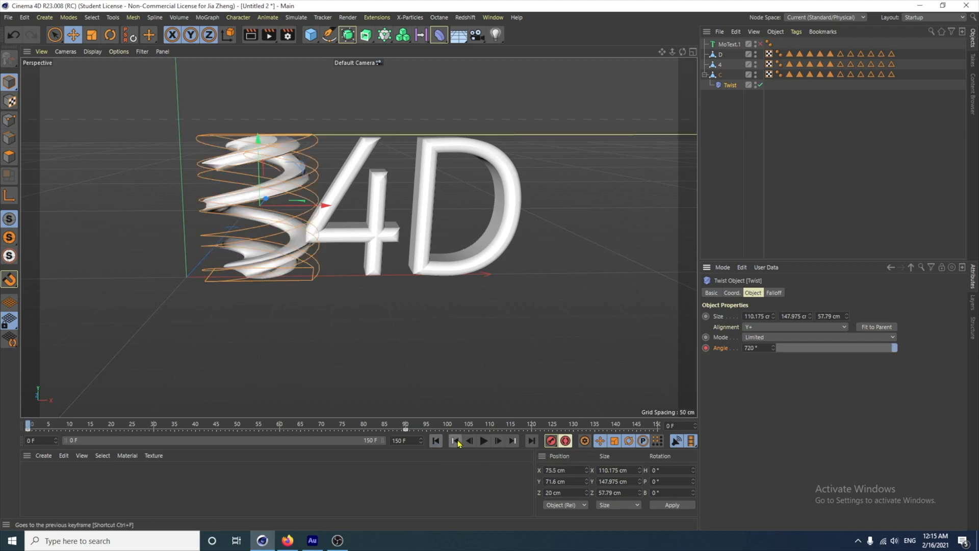
{"action": "left_click", "coordinate": [484, 444]}
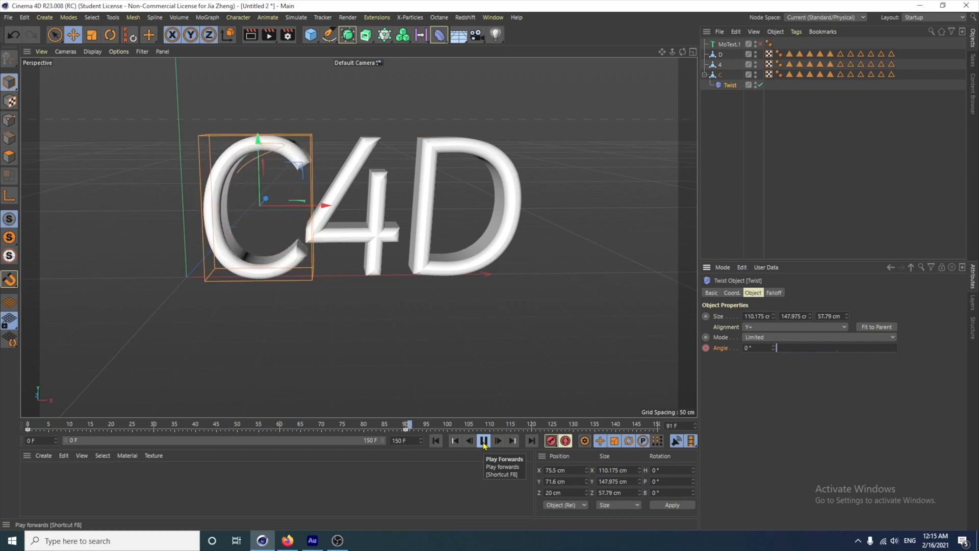
{"action": "left_click", "coordinate": [484, 445]}
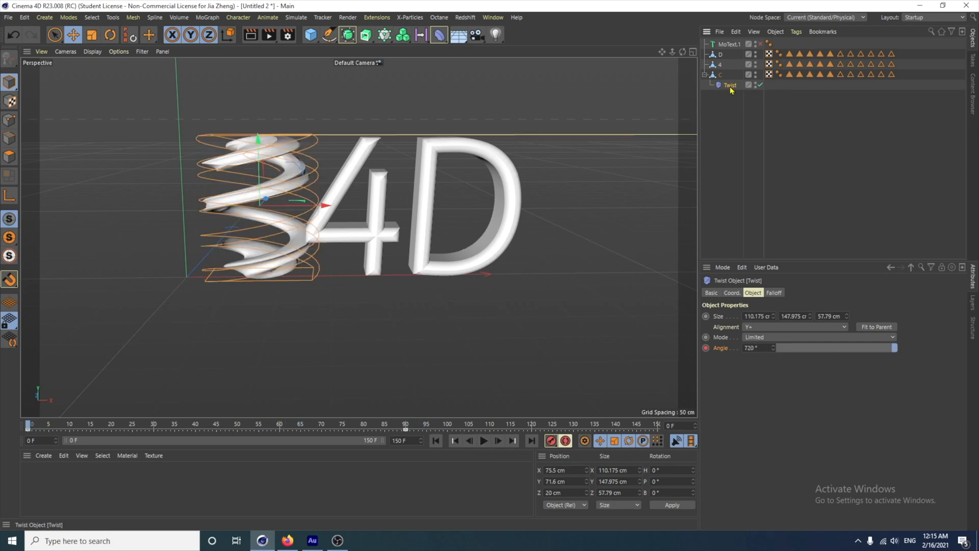
Copy the C's keyframed Twist deformer onto the 4 and fit its cage to the parent
{"action": "left_click_drag", "start_coordinate": [730, 89], "coordinate": [733, 81]}
{"action": "left_click_drag", "start_coordinate": [734, 66], "coordinate": [732, 68], "text": "ctrl"}
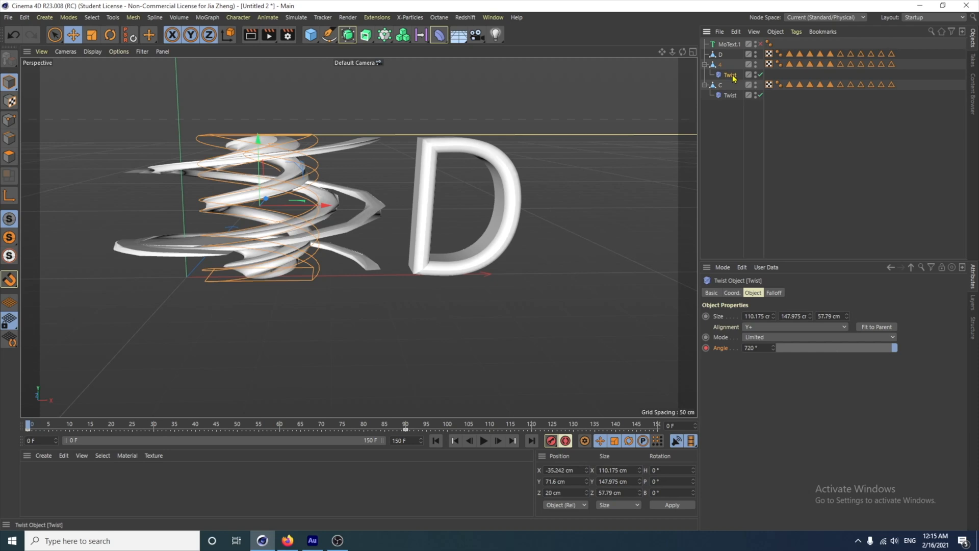
{"action": "left_click", "coordinate": [879, 327]}
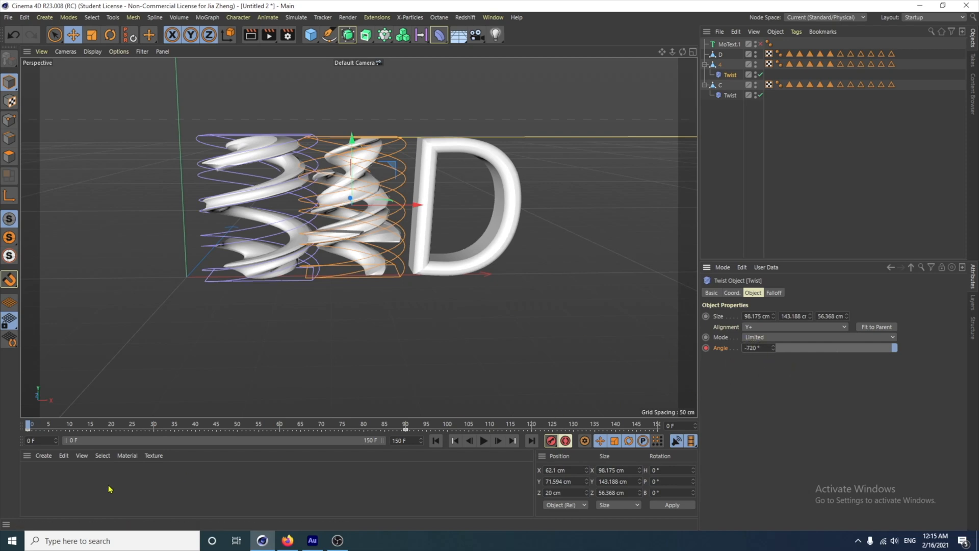
Change the 4's Twist angle to -720° with a keyframe at frame 0 and check the letters at frame 90
{"action": "type", "text": "-"}
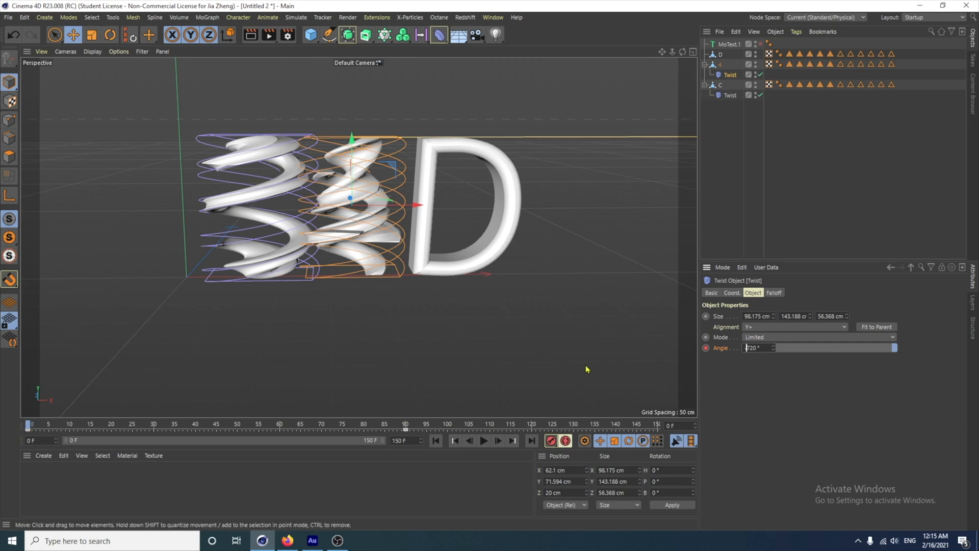
{"action": "left_click", "coordinate": [707, 352]}
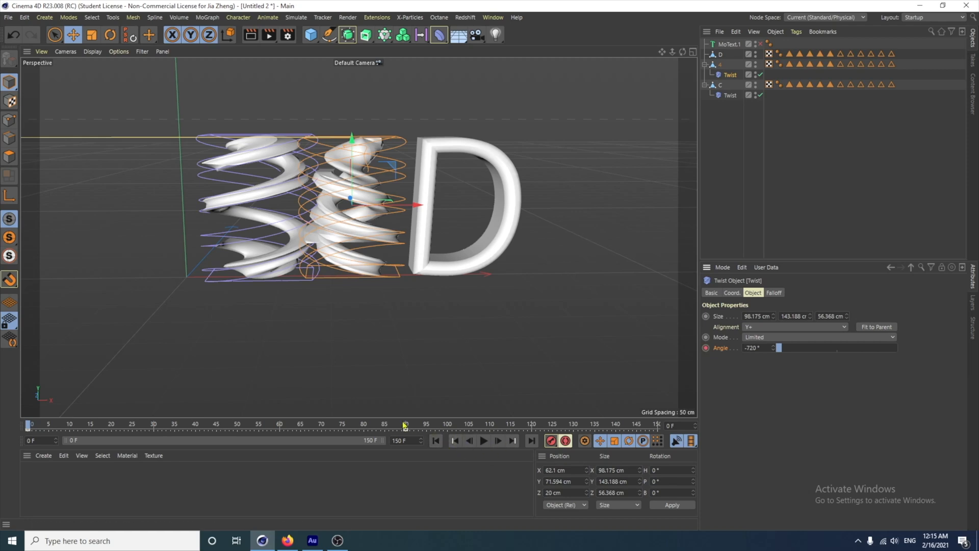
{"action": "left_click", "coordinate": [403, 428]}
{"action": "left_click", "coordinate": [499, 442]}
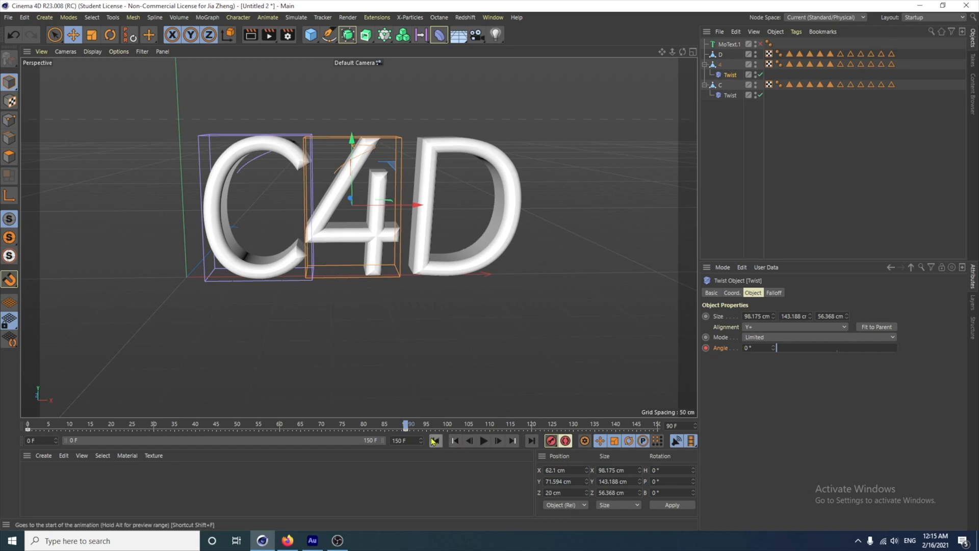
Copy the C's Twist deformer onto the D, fitted to its parent, and preview the animation of all three letters
{"action": "left_click", "coordinate": [731, 100]}
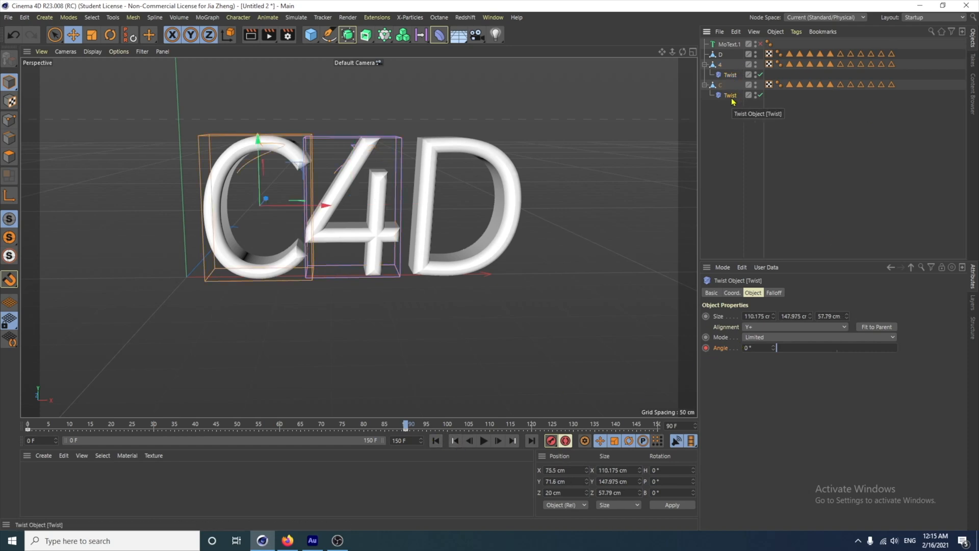
{"action": "left_click_drag", "start_coordinate": [732, 103], "coordinate": [729, 85]}
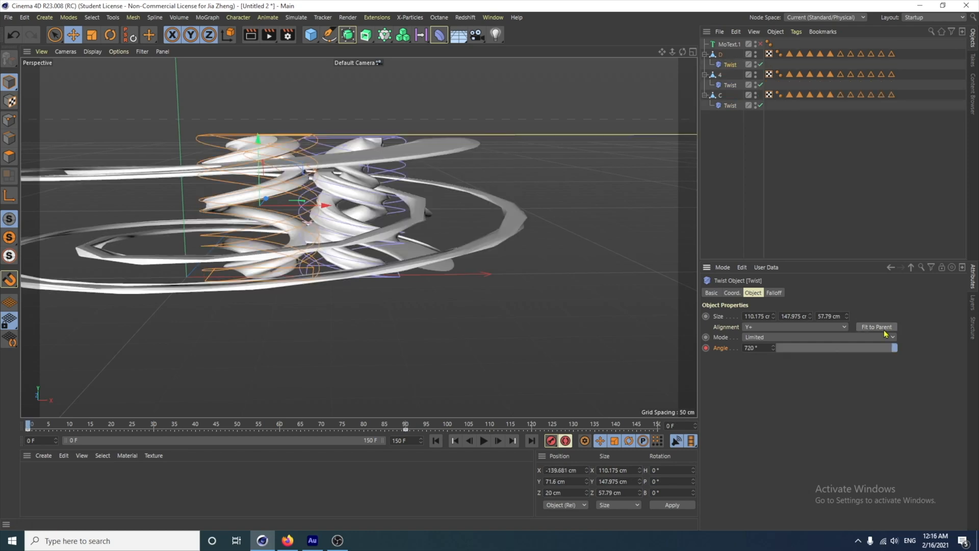
{"action": "left_click", "coordinate": [877, 327]}
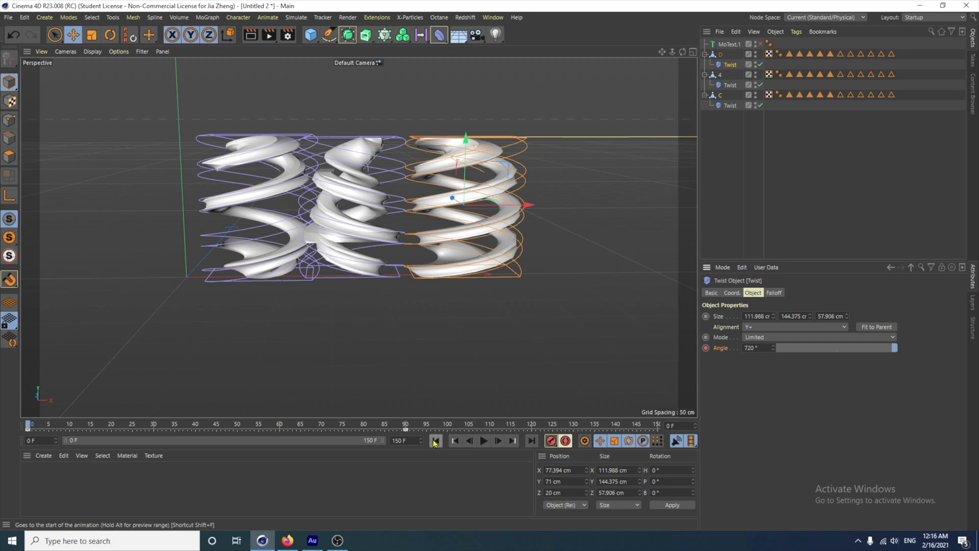
{"action": "left_click", "coordinate": [484, 442]}
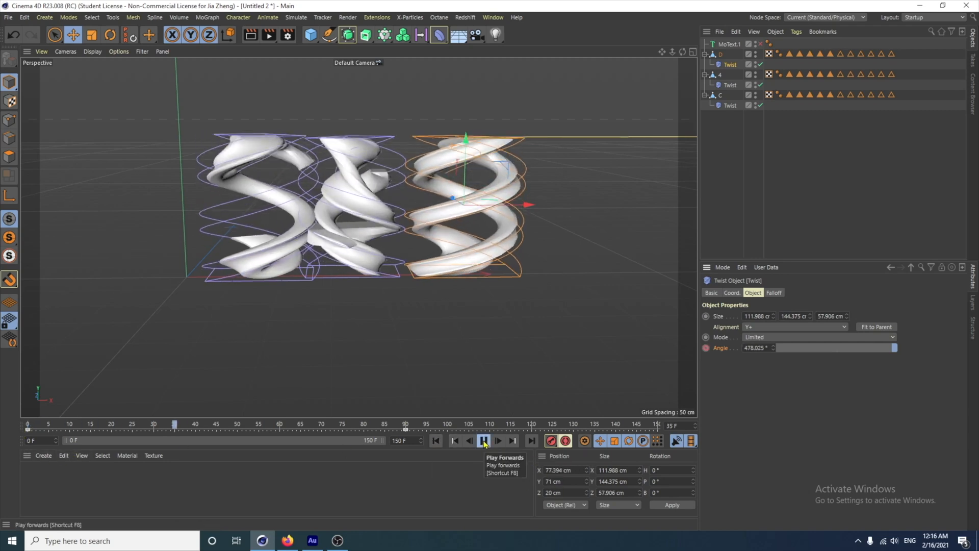
{"action": "left_click", "coordinate": [484, 440]}
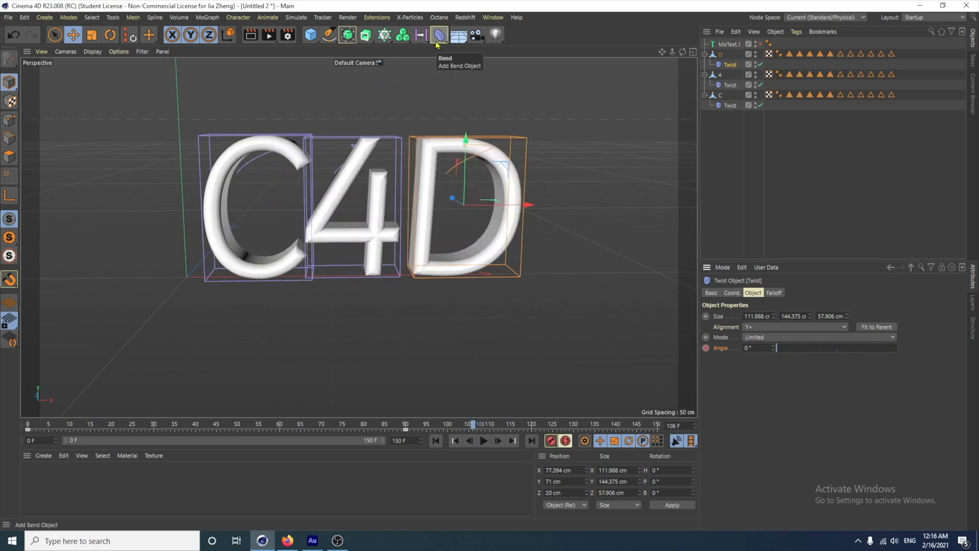
Add a Shatter deformer and make it a child of the C, above its Twist
{"action": "left_click", "coordinate": [438, 37]}
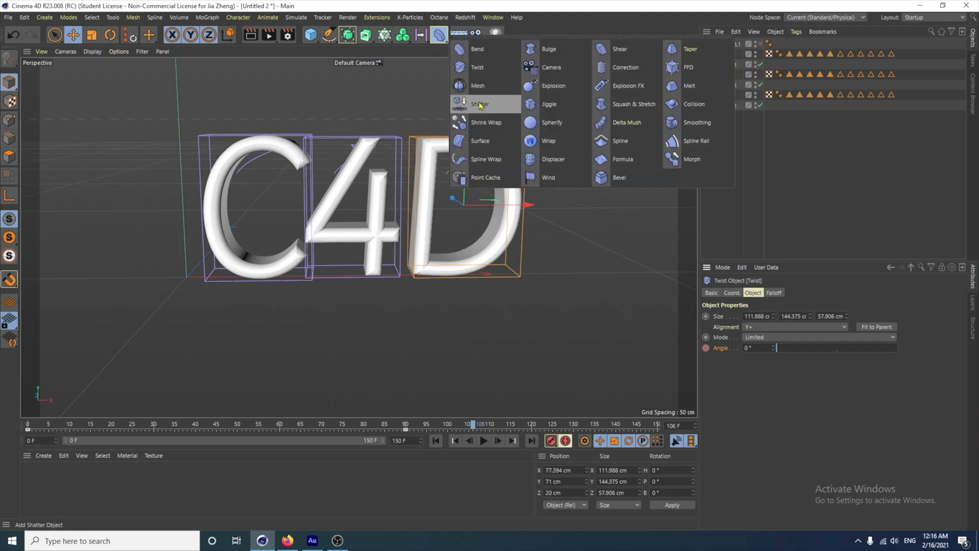
{"action": "left_click", "coordinate": [480, 105]}
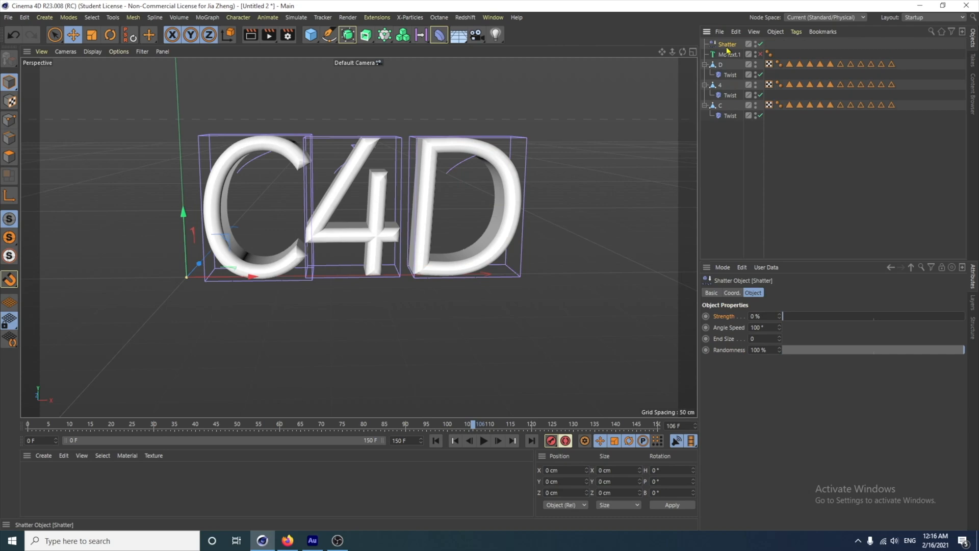
{"action": "left_click_drag", "start_coordinate": [727, 45], "coordinate": [731, 111]}
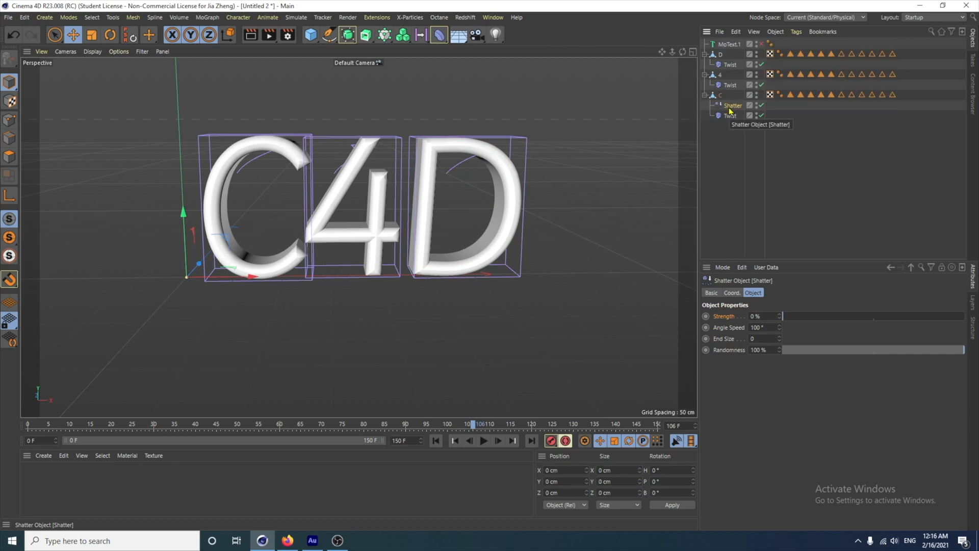
Keyframe the C's Shatter Strength at 0% on frame 110 and at 70% on frame 130
{"action": "left_click", "coordinate": [488, 427]}
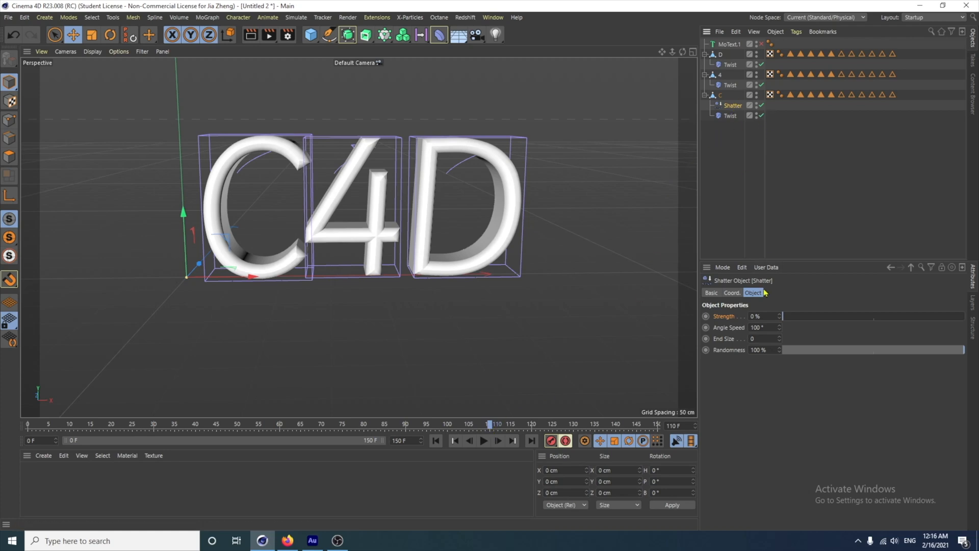
{"action": "left_click", "coordinate": [706, 317]}
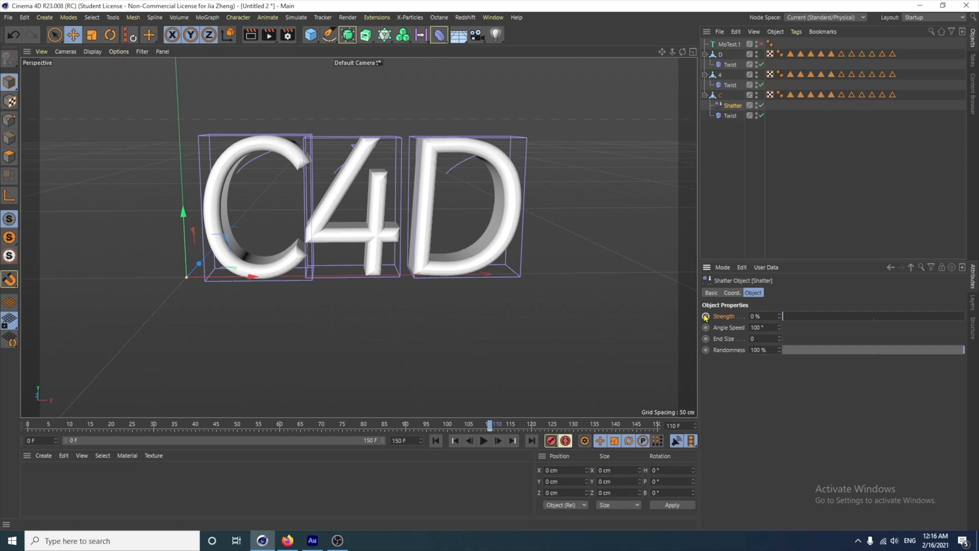
{"action": "left_click", "coordinate": [573, 430]}
{"action": "left_click_drag", "start_coordinate": [786, 322], "coordinate": [912, 318]}
{"action": "key", "text": "Return"}
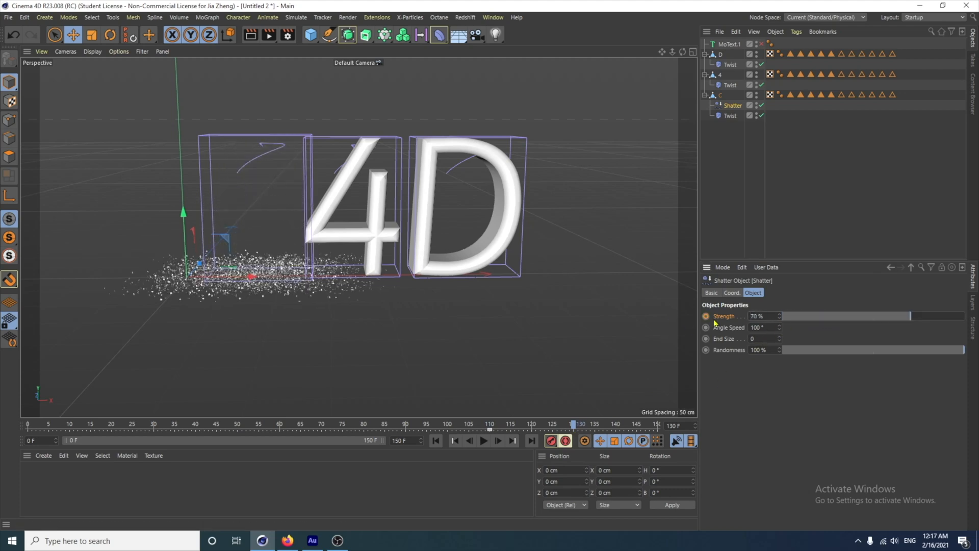
{"action": "left_click", "coordinate": [707, 316]}
Play the animation from the keyframe at frame 110 to check how the C shatters
{"action": "left_click", "coordinate": [452, 442]}
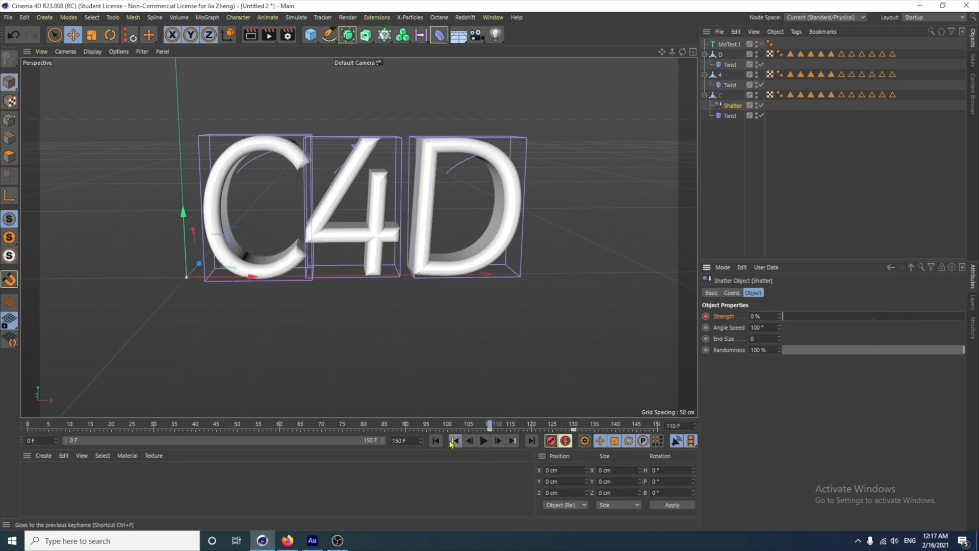
{"action": "left_click", "coordinate": [483, 441]}
{"action": "left_click", "coordinate": [483, 442]}
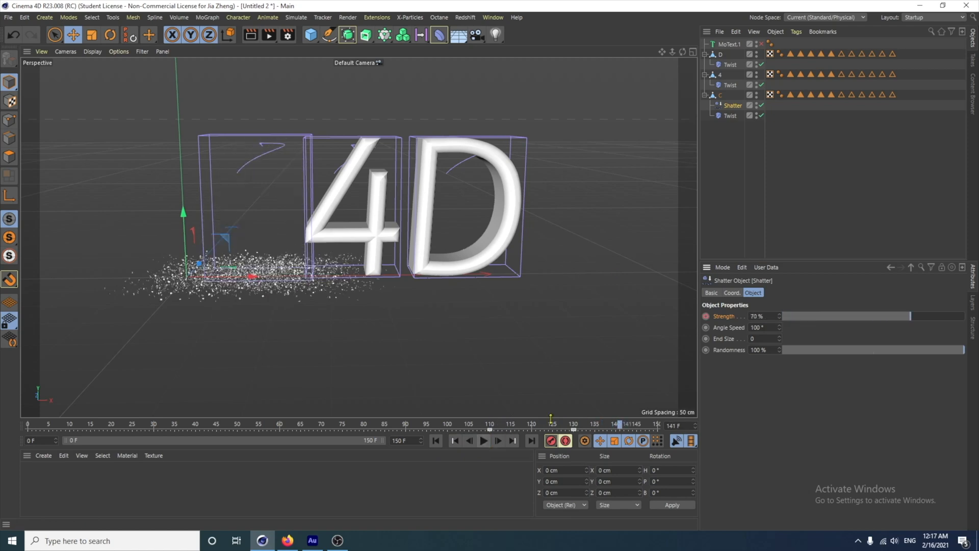
Move the C's 70% Shatter Strength keyframe to frame 140 and replay the shattering
{"action": "left_click_drag", "start_coordinate": [620, 426], "coordinate": [488, 426]}
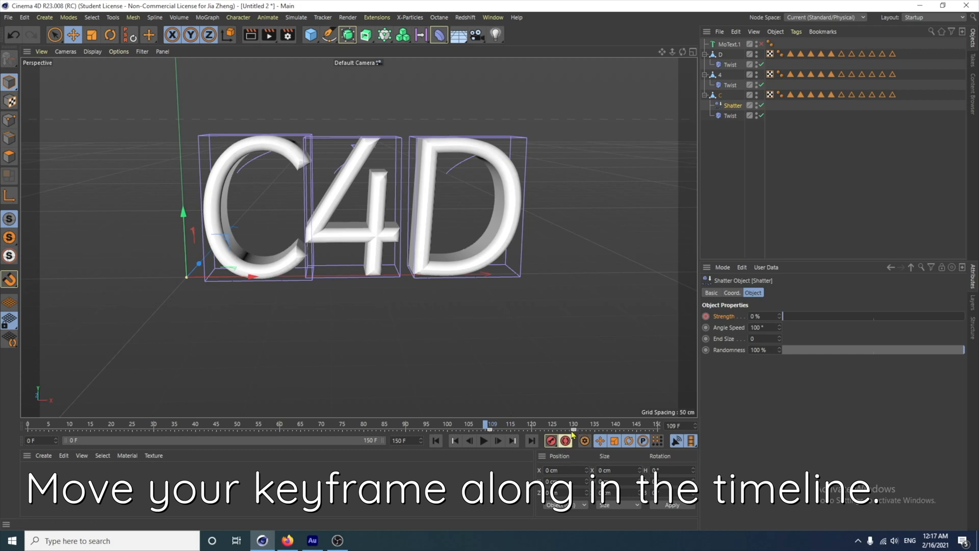
{"action": "left_click_drag", "start_coordinate": [574, 431], "coordinate": [616, 431]}
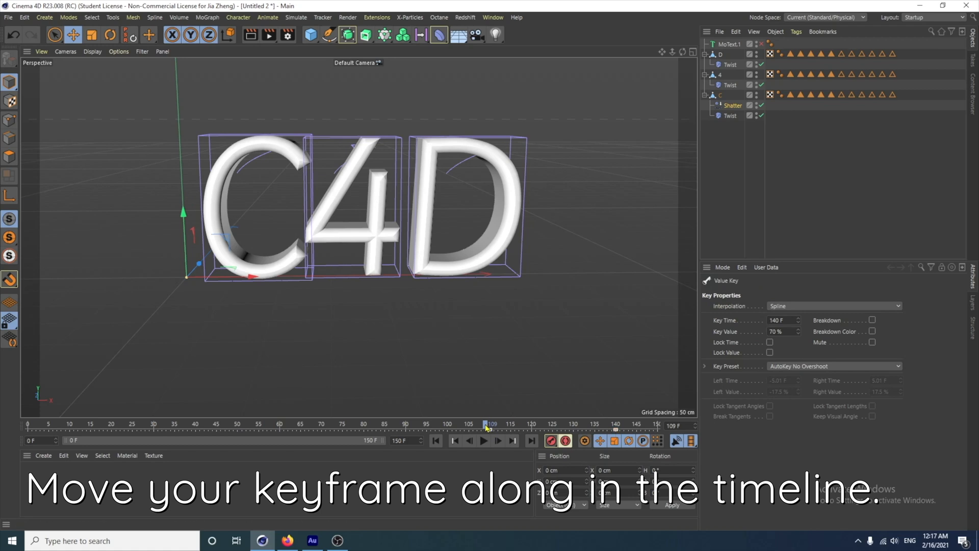
{"action": "left_click", "coordinate": [484, 441]}
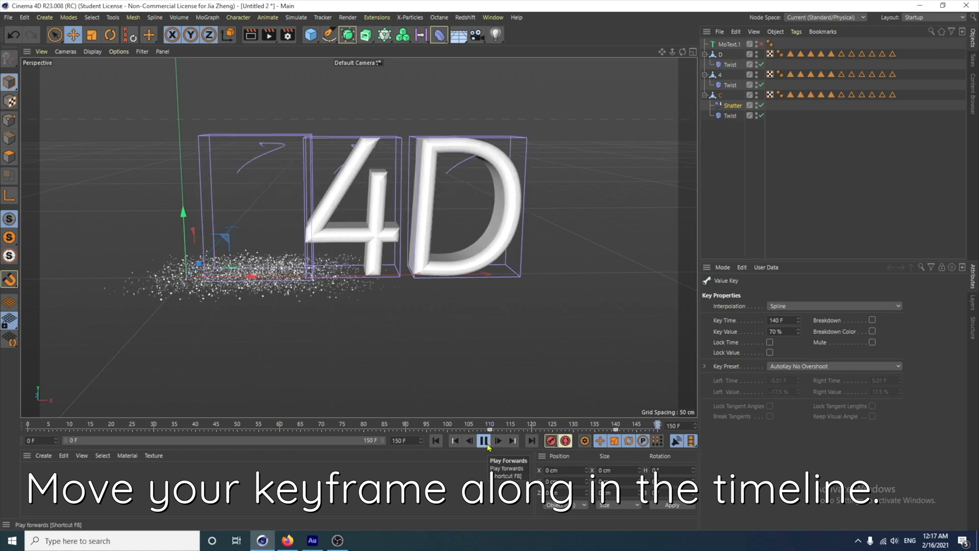
{"action": "left_click", "coordinate": [488, 447]}
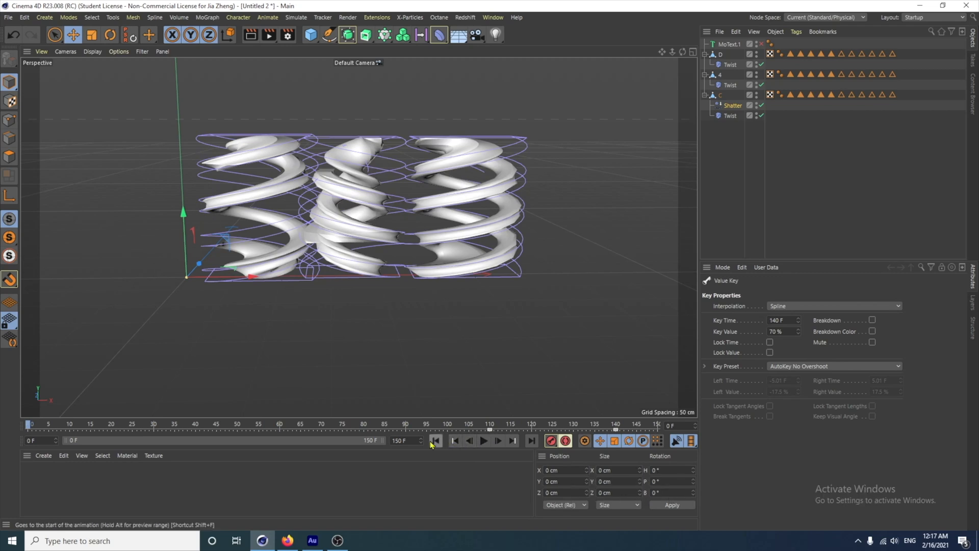
Copy the C's keyframed Shatter deformer onto the 4 and the D, and preview the animation
{"action": "left_click", "coordinate": [734, 106]}
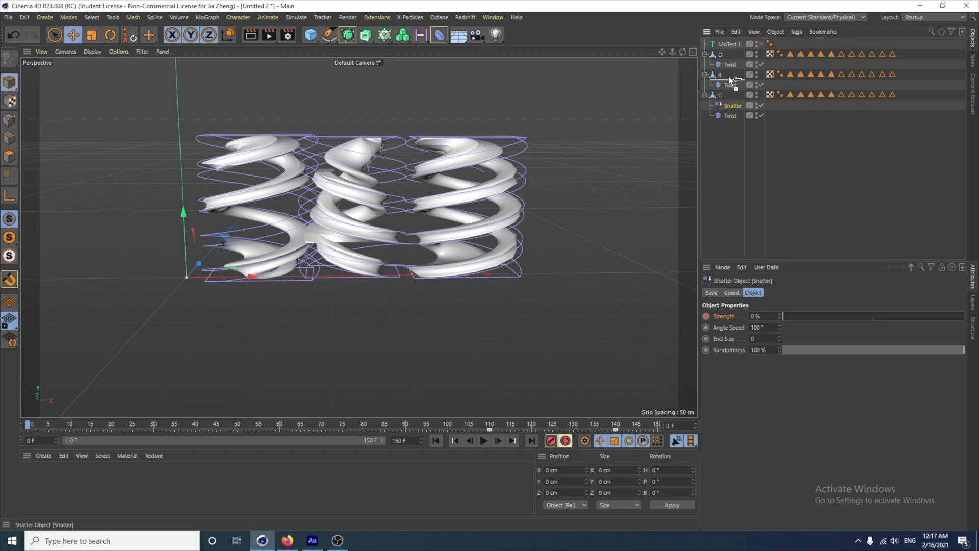
{"action": "left_click_drag", "start_coordinate": [730, 80], "coordinate": [729, 78]}
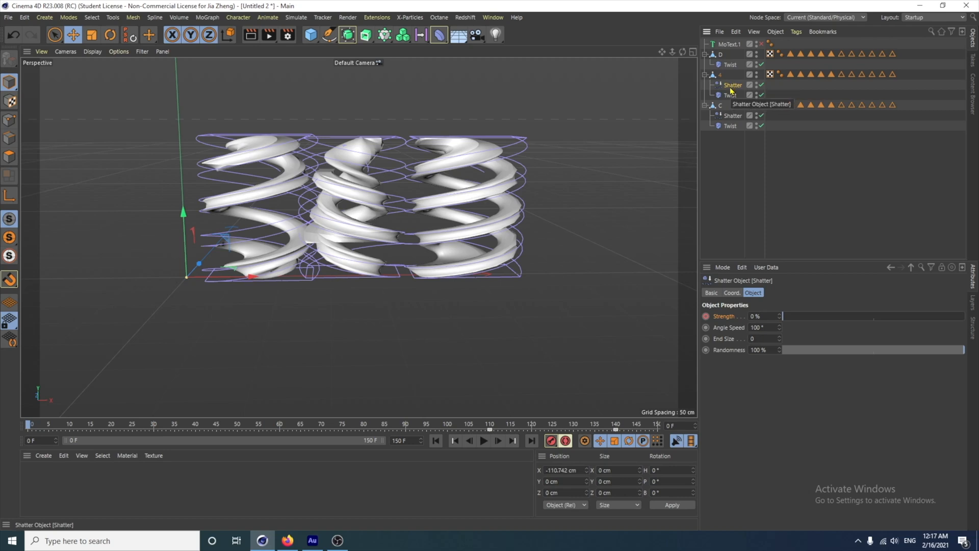
{"action": "left_click_drag", "start_coordinate": [734, 87], "coordinate": [730, 53], "text": "ctrl"}
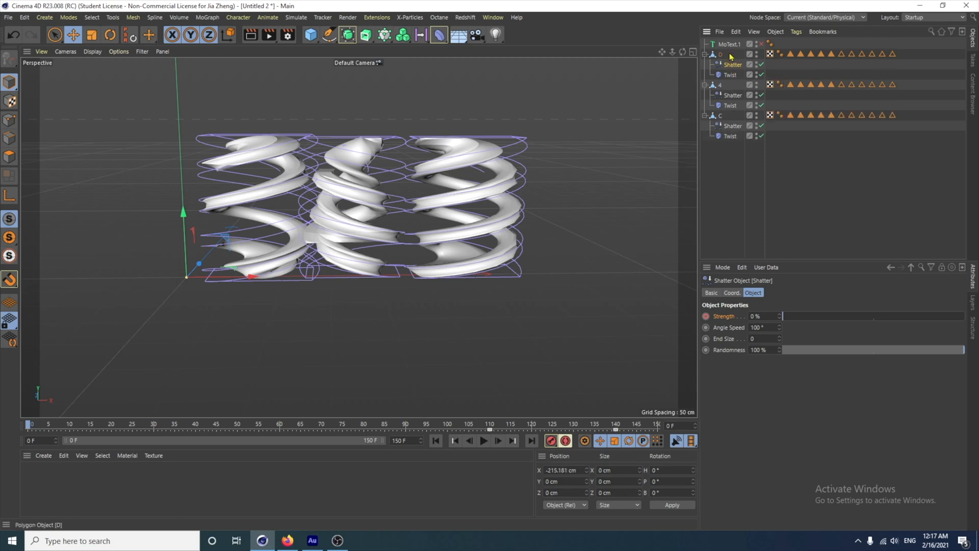
{"action": "left_click", "coordinate": [484, 440]}
Collapse the C, 4 and D hierarchies in the object list
{"action": "left_click", "coordinate": [704, 116]}
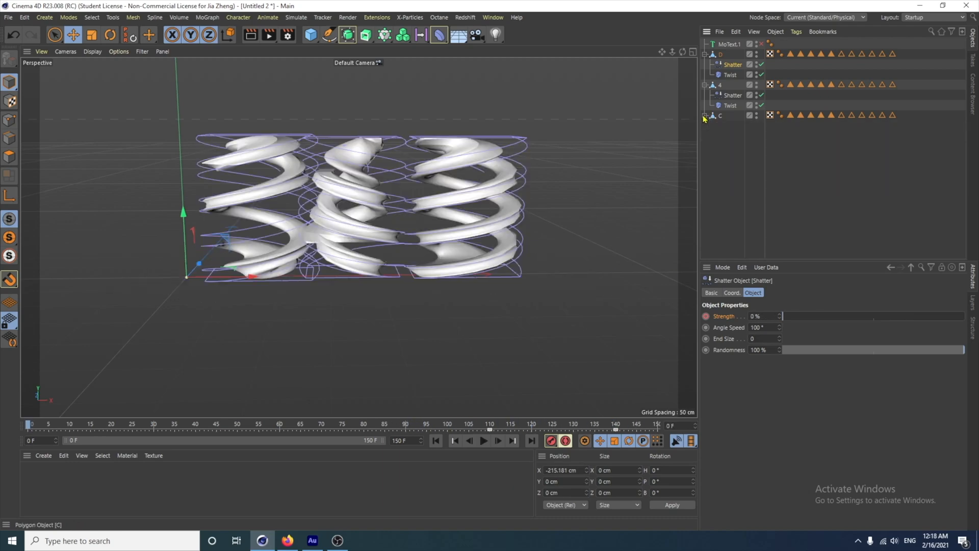
{"action": "left_click", "coordinate": [705, 84]}
{"action": "left_click", "coordinate": [704, 54]}
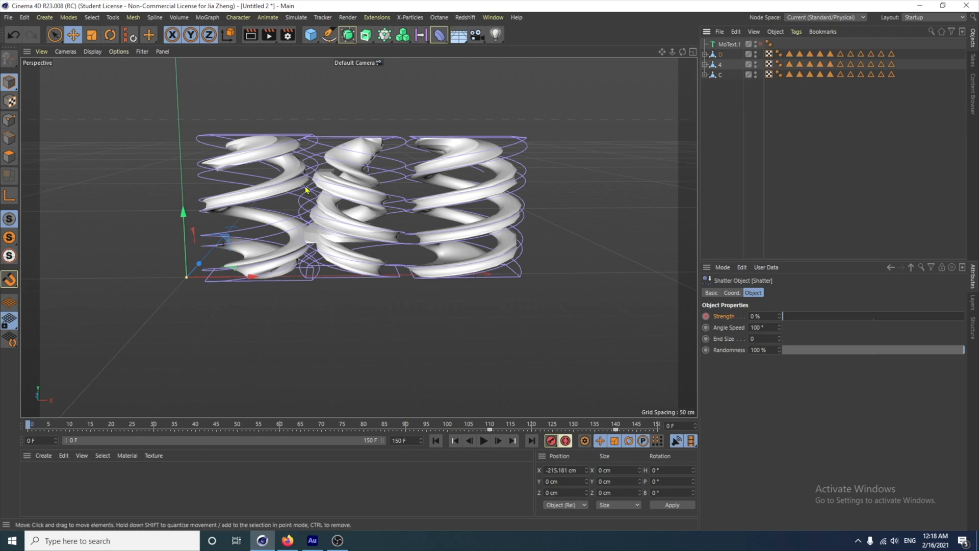
Add a cube and move it over the letters to about X 161 cm and Y 96 cm
{"action": "left_click", "coordinate": [311, 36]}
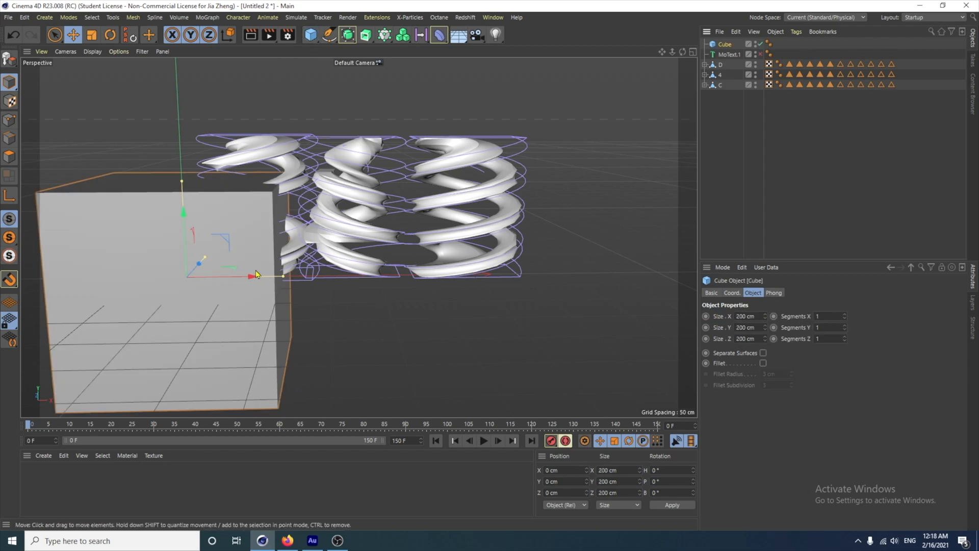
{"action": "left_click_drag", "start_coordinate": [257, 276], "coordinate": [404, 274]}
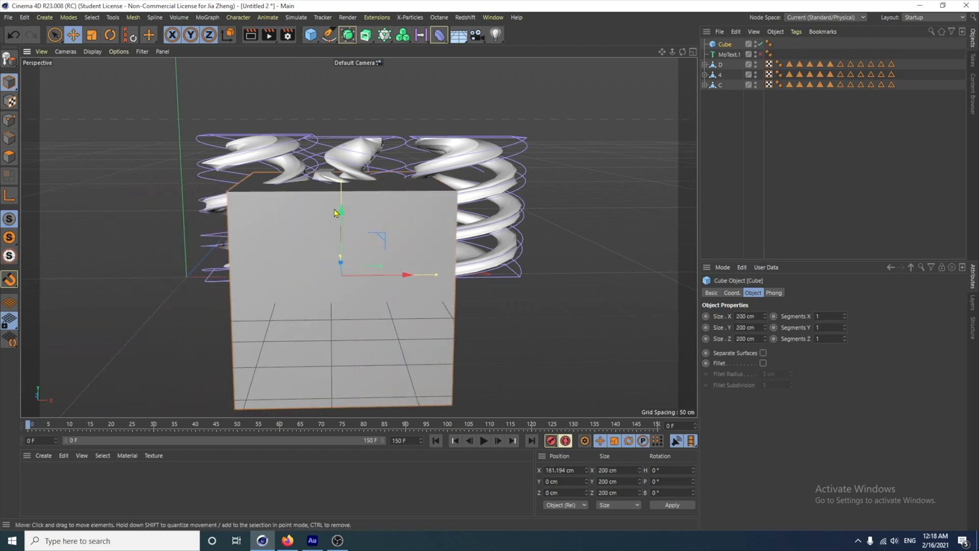
{"action": "left_click_drag", "start_coordinate": [345, 219], "coordinate": [343, 129]}
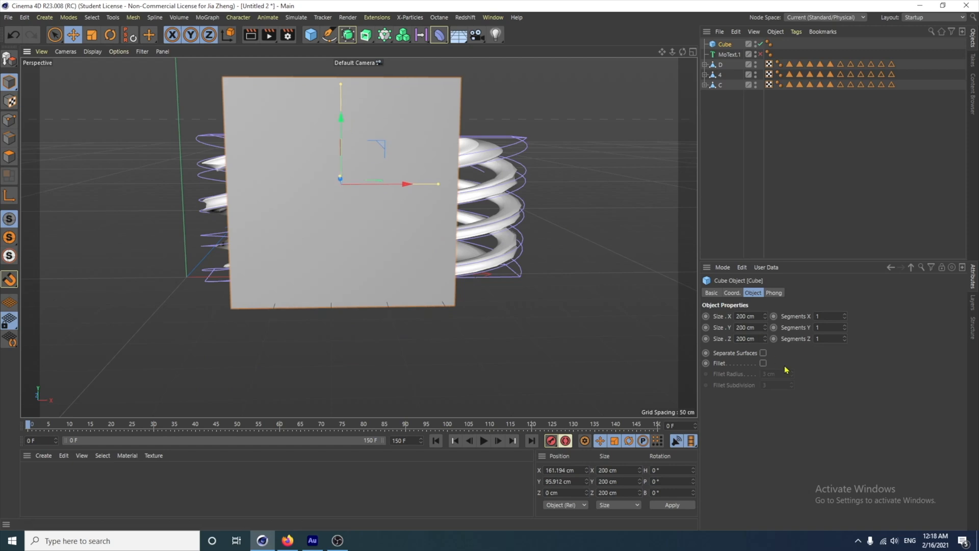
Set the cube's size to 3000 cm in X, 1500 cm in Y and 1500 cm in Z
{"action": "left_click", "coordinate": [757, 318]}
{"action": "type", "text": "3000"}
{"action": "key", "text": "Return"}
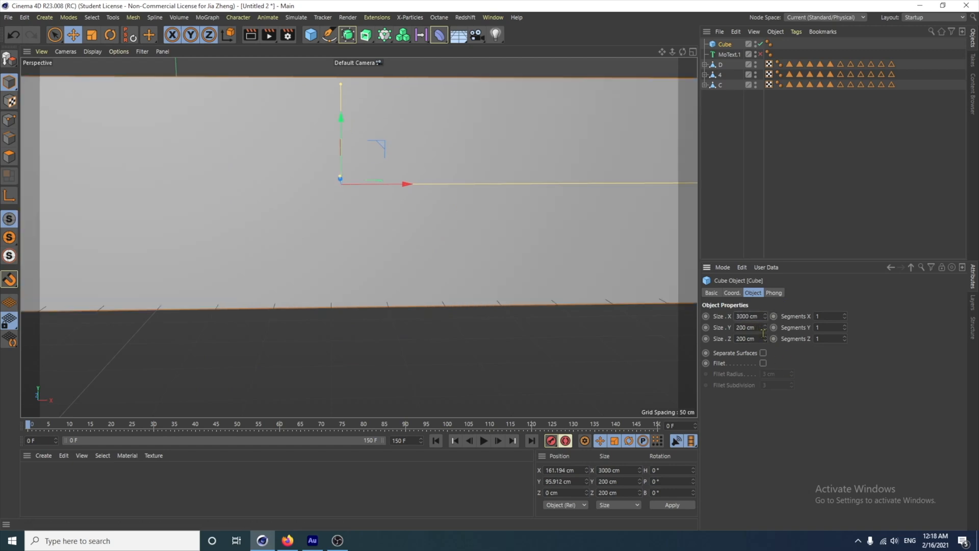
{"action": "left_click", "coordinate": [760, 328]}
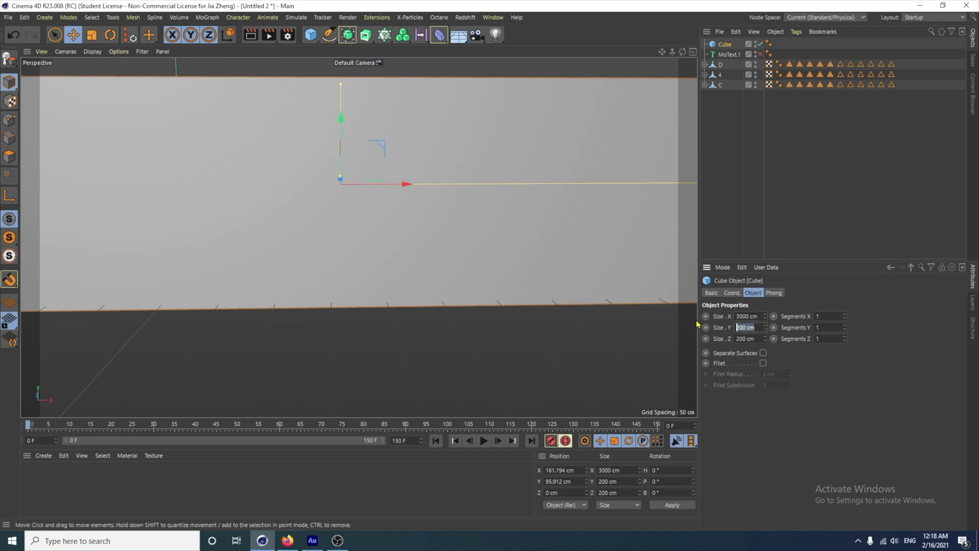
{"action": "type", "text": "1500"}
{"action": "key", "text": "Return"}
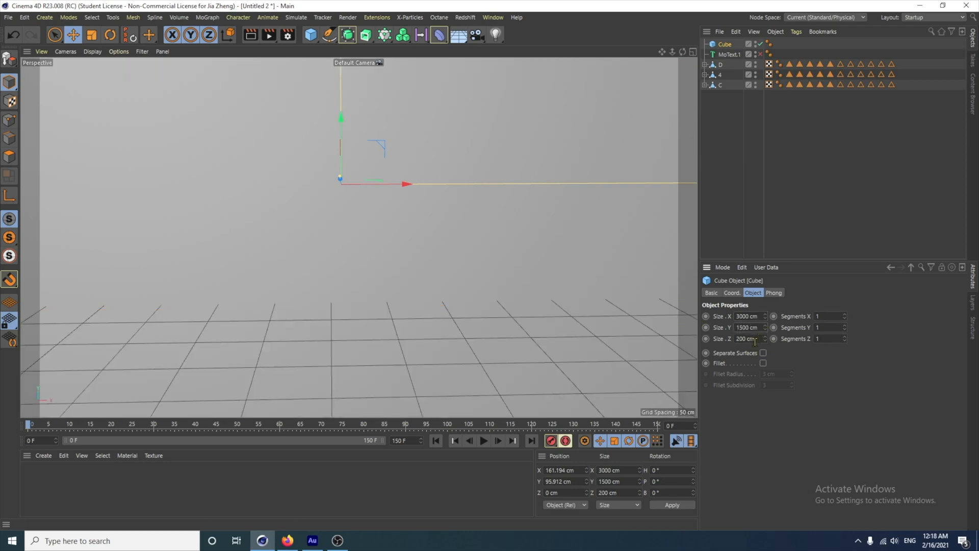
{"action": "left_click", "coordinate": [756, 339]}
{"action": "type", "text": "1500"}
{"action": "key", "text": "Return"}
Raise the cube along its Y axis to about 701 cm so its base sits near the floor grid
{"action": "scroll", "coordinate": [479, 276], "scroll_direction": "up", "scroll_amount": 5}
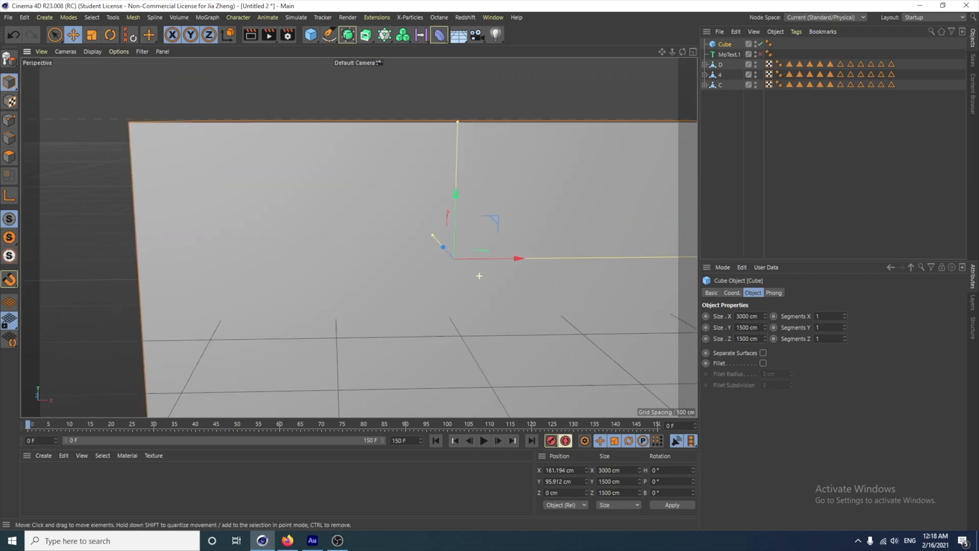
{"action": "scroll", "coordinate": [480, 276], "scroll_direction": "down", "scroll_amount": 5}
{"action": "left_click_drag", "start_coordinate": [467, 275], "coordinate": [503, 264], "text": "alt"}
{"action": "left_click_drag", "start_coordinate": [436, 219], "coordinate": [438, 286]}
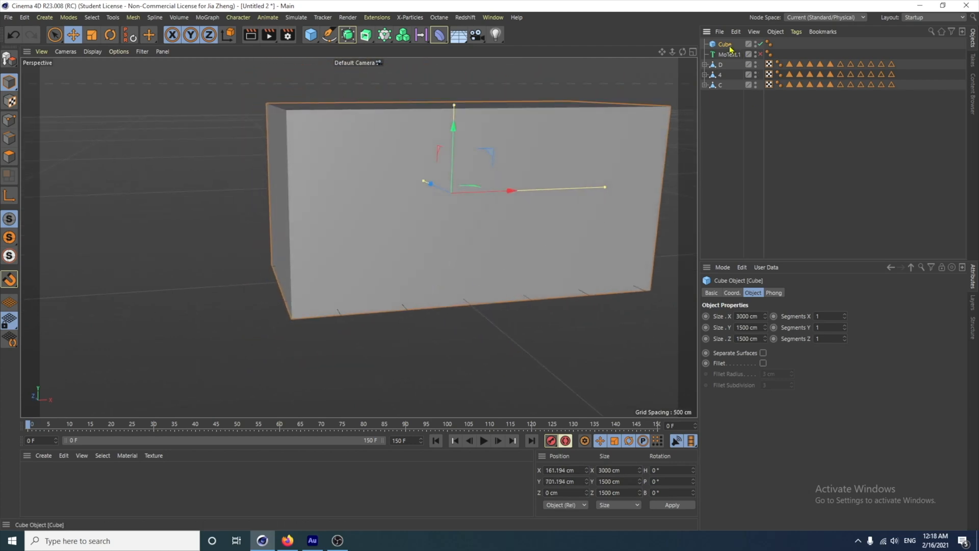
Convert the cube to an editable polygon object and delete its front face
{"action": "left_click", "coordinate": [10, 59]}
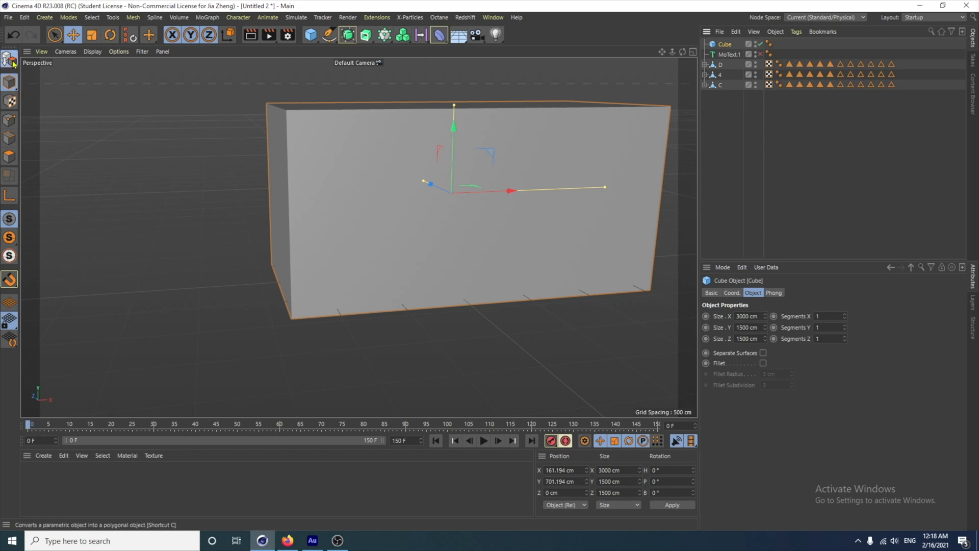
{"action": "left_click", "coordinate": [5, 156]}
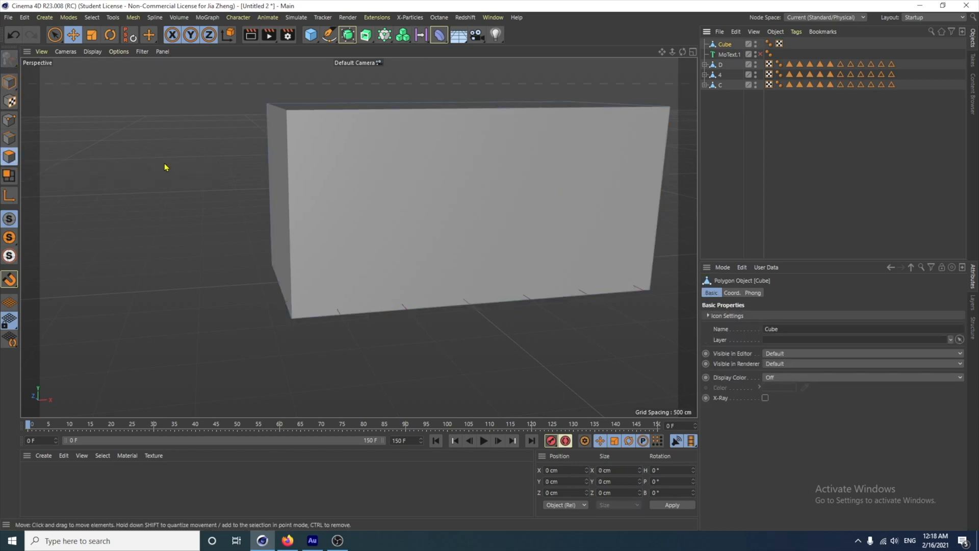
{"action": "left_click", "coordinate": [412, 198]}
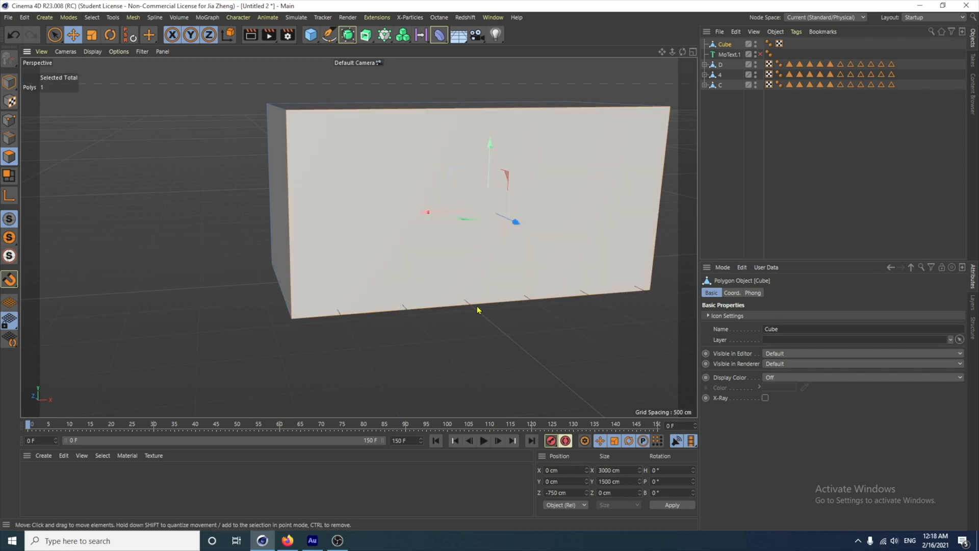
{"action": "key", "text": "Delete"}
Delete the cube's two side faces and its top face, leaving floor and back wall, and return to Model mode
{"action": "left_click", "coordinate": [644, 196]}
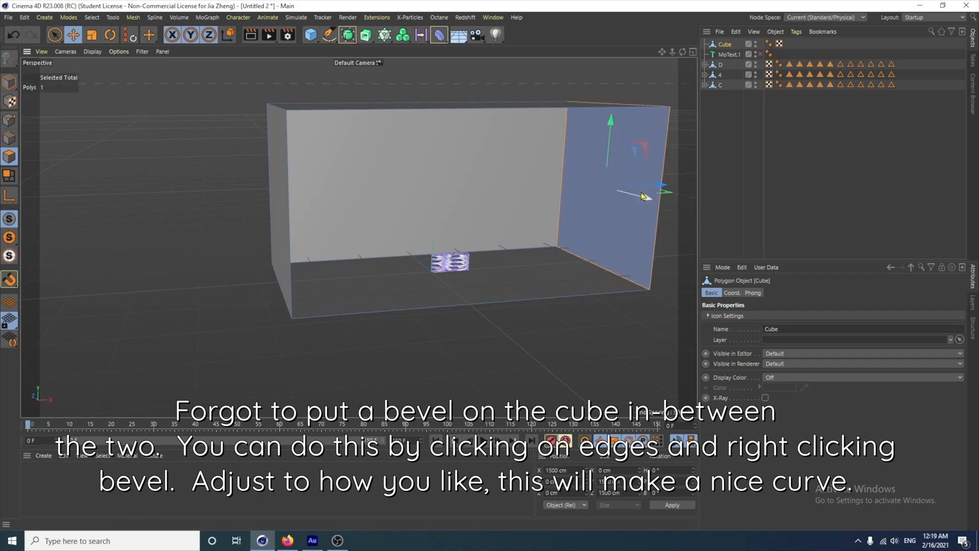
{"action": "key", "text": "Delete"}
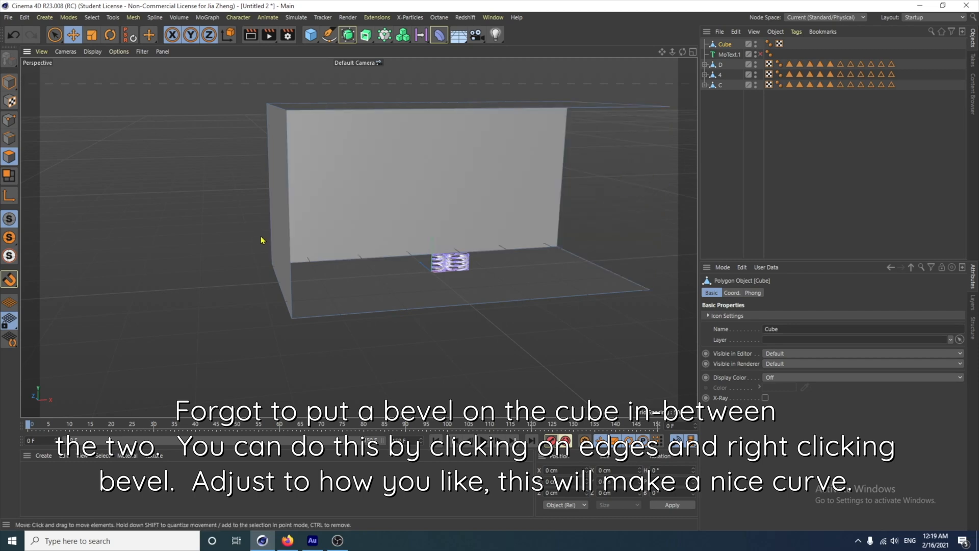
{"action": "left_click", "coordinate": [278, 241]}
{"action": "key", "text": "Delete"}
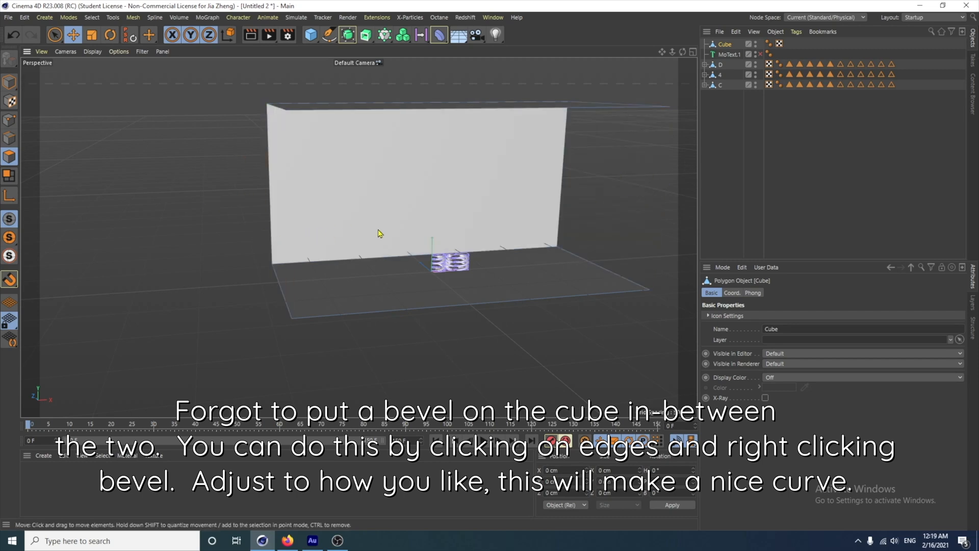
{"action": "left_click_drag", "start_coordinate": [376, 245], "coordinate": [416, 166], "text": "alt"}
{"action": "left_click", "coordinate": [416, 166]}
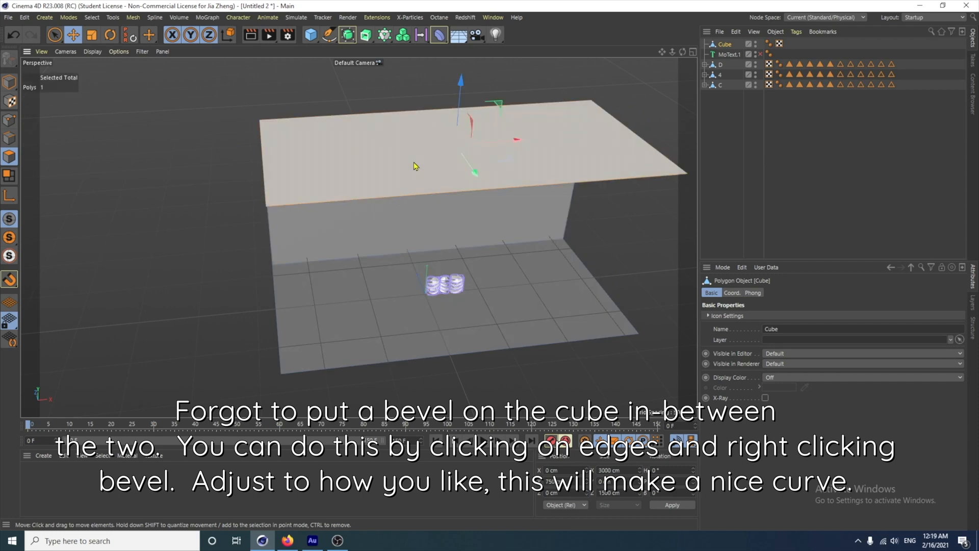
{"action": "key", "text": "Delete"}
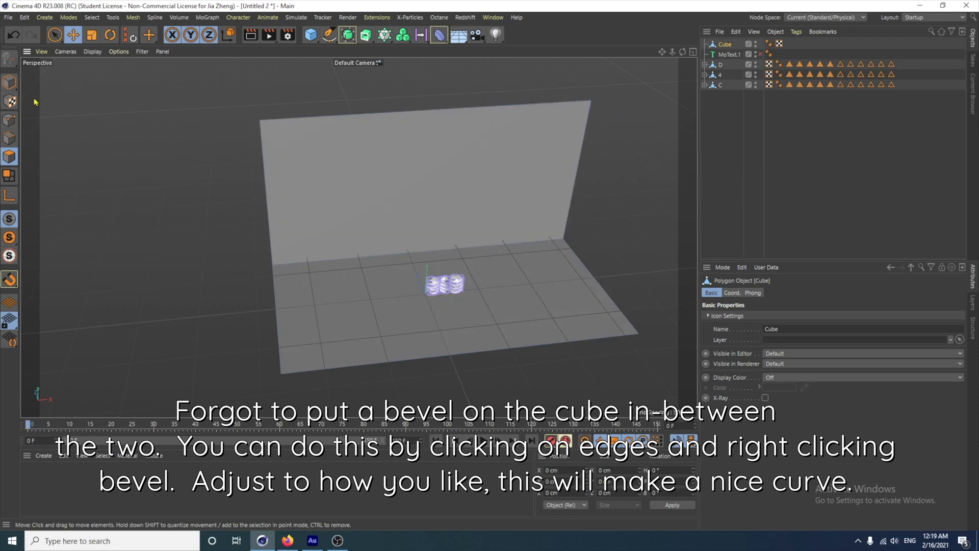
{"action": "left_click", "coordinate": [14, 87]}
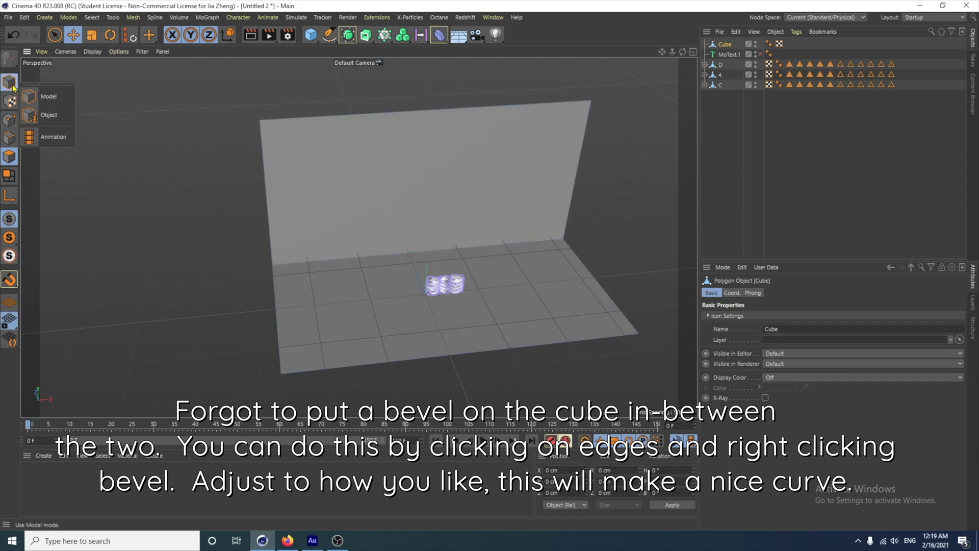
{"action": "left_click", "coordinate": [37, 98]}
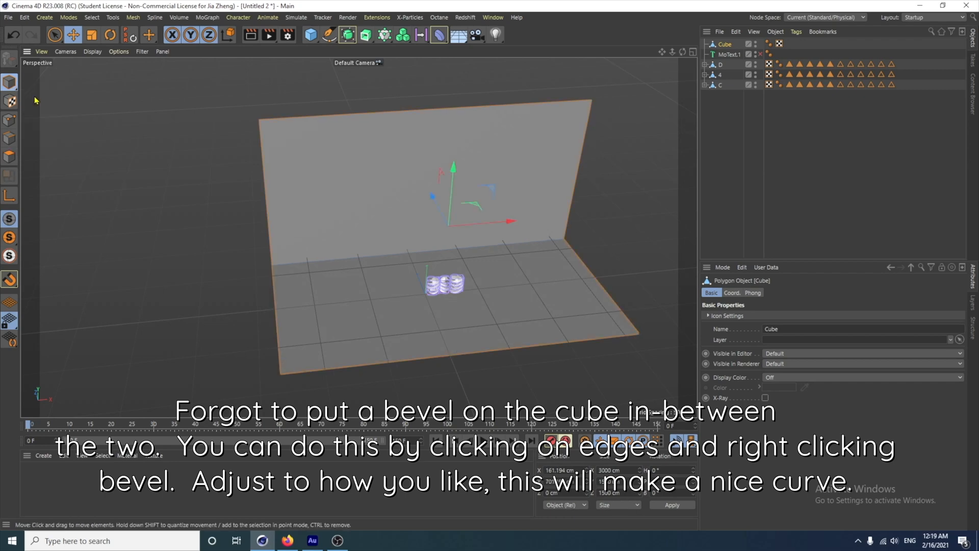
Create a new material and set its color to yellow-green with H 67°, S 54% and V 84%
{"action": "left_click", "coordinate": [74, 35]}
{"action": "left_click_drag", "start_coordinate": [192, 228], "coordinate": [170, 175], "text": "alt"}
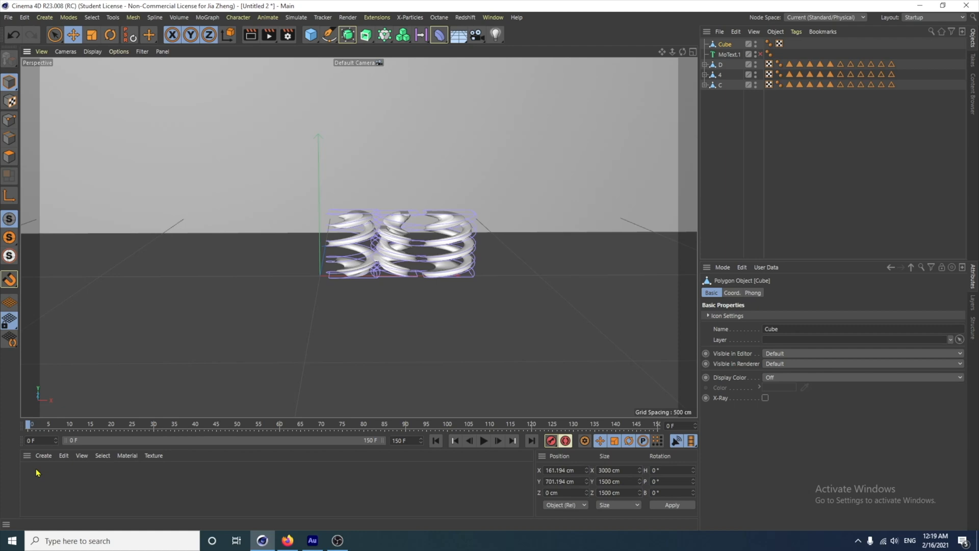
{"action": "double_click", "coordinate": [36, 472]}
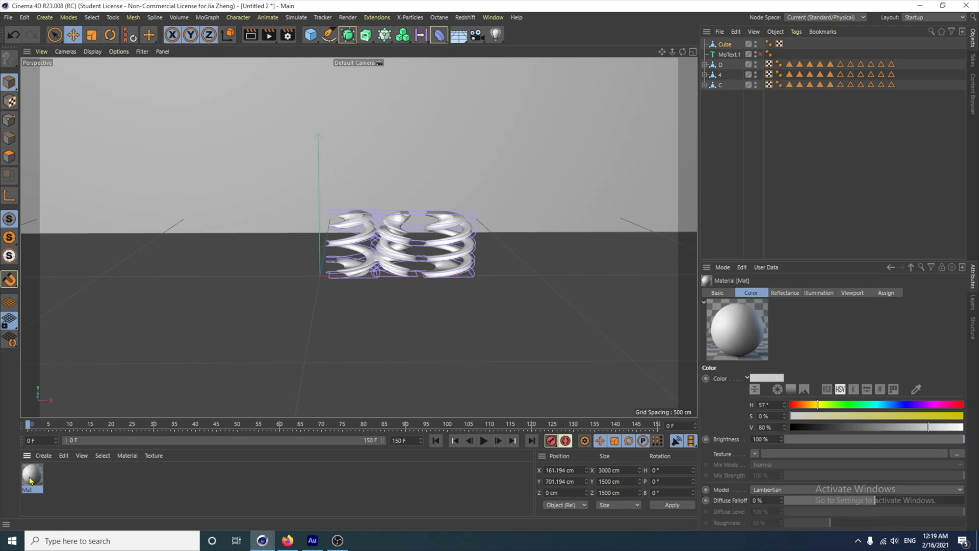
{"action": "double_click", "coordinate": [29, 480]}
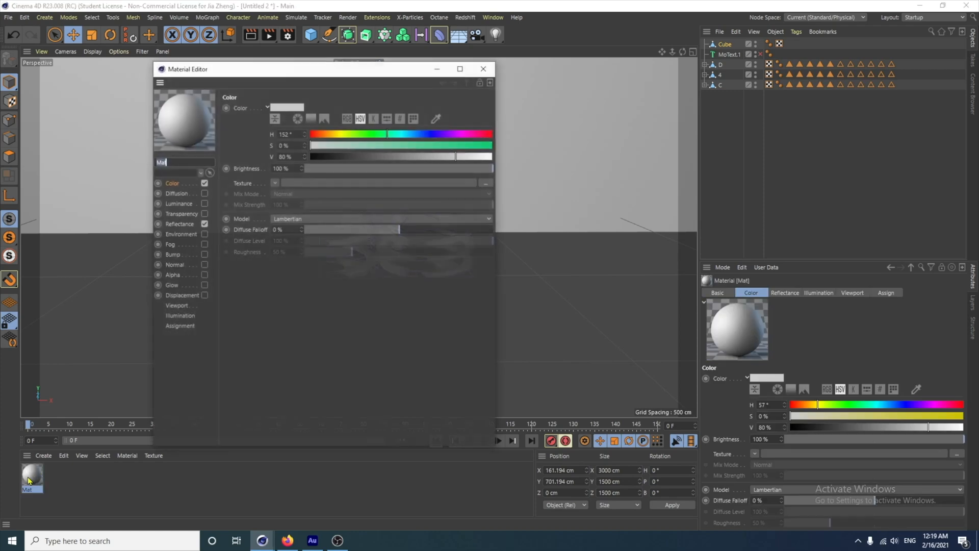
{"action": "left_click", "coordinate": [170, 186]}
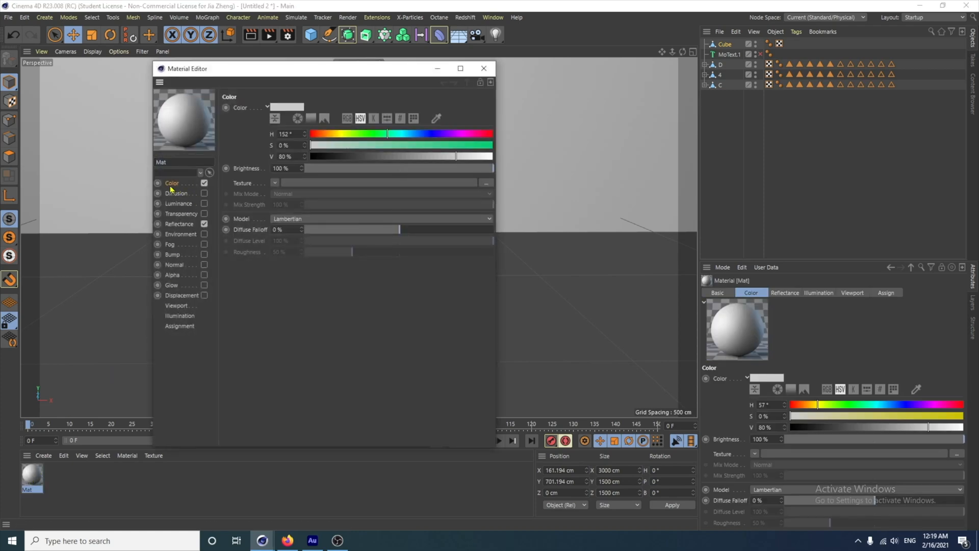
{"action": "left_click_drag", "start_coordinate": [350, 135], "coordinate": [344, 136]}
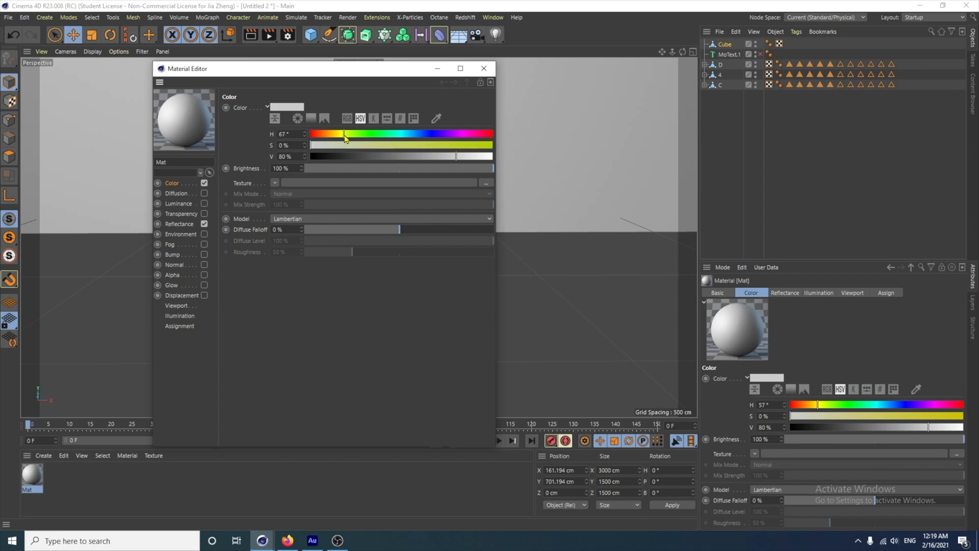
{"action": "left_click_drag", "start_coordinate": [476, 146], "coordinate": [450, 148]}
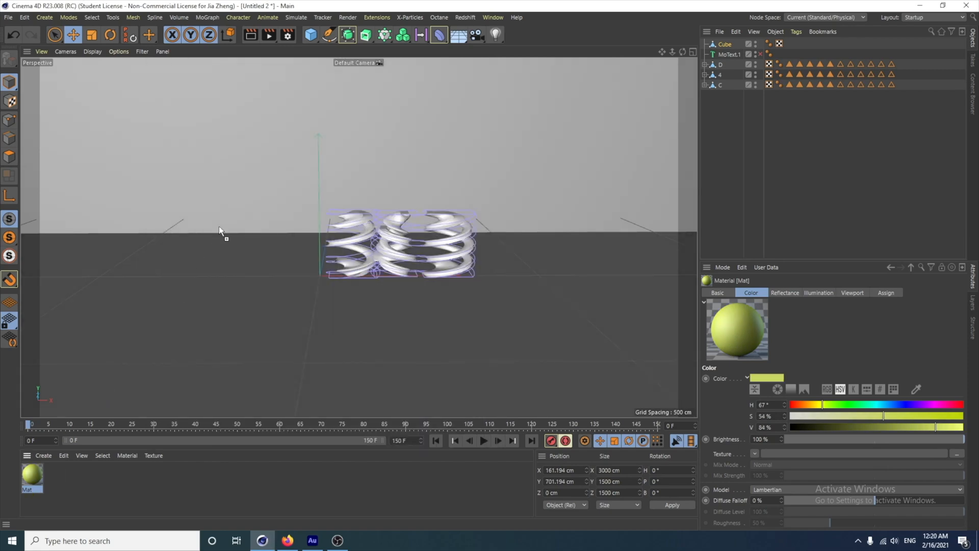
Apply the yellow-green material to the backdrop cube and reposition the cube at about Y 743 cm and Z 102 cm
{"action": "left_click_drag", "start_coordinate": [219, 225], "coordinate": [219, 225]}
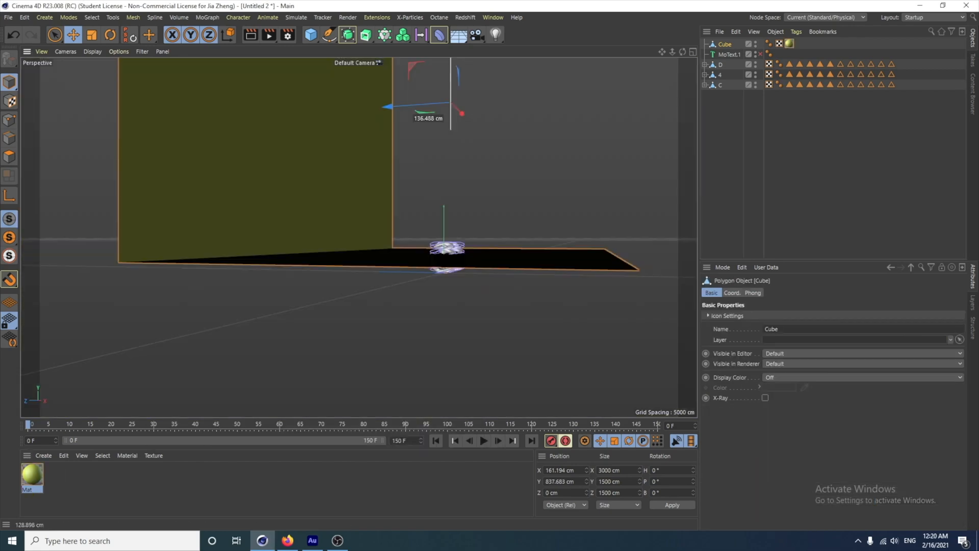
{"action": "left_click_drag", "start_coordinate": [450, 62], "coordinate": [451, 77]}
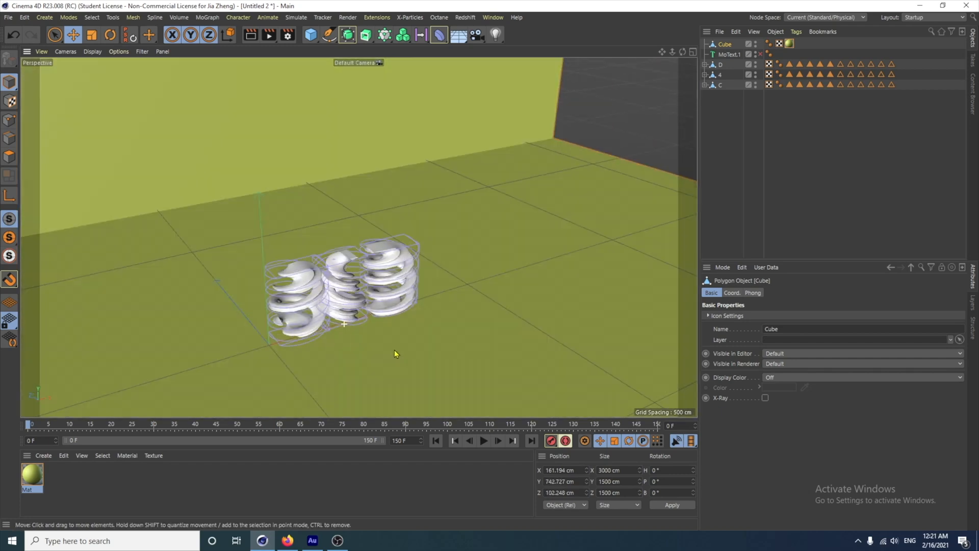
Move letter C back along Z to about 363 cm and record a keyframe at frame 0
{"action": "left_click_drag", "start_coordinate": [394, 350], "coordinate": [499, 304], "text": "alt"}
{"action": "scroll", "coordinate": [387, 344], "scroll_direction": "up", "scroll_amount": 1}
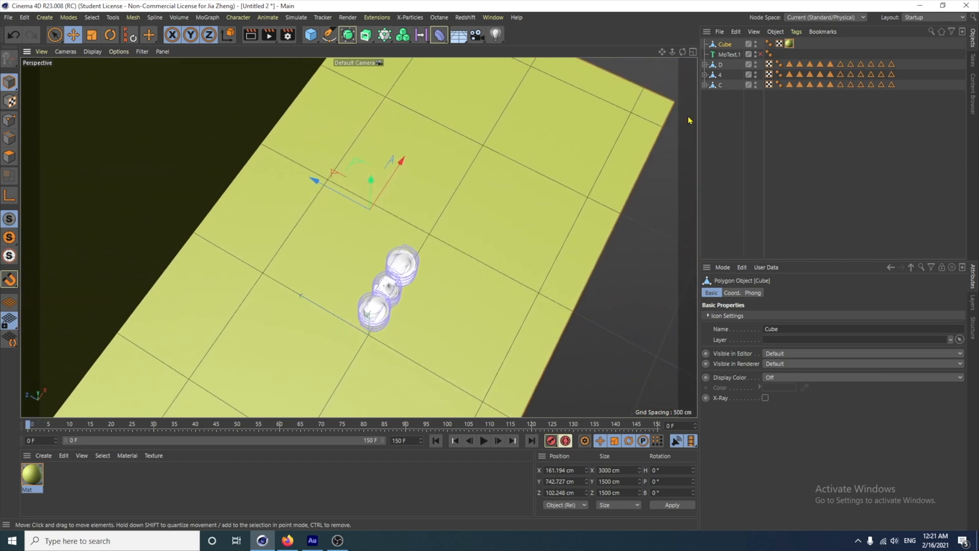
{"action": "left_click", "coordinate": [720, 85]}
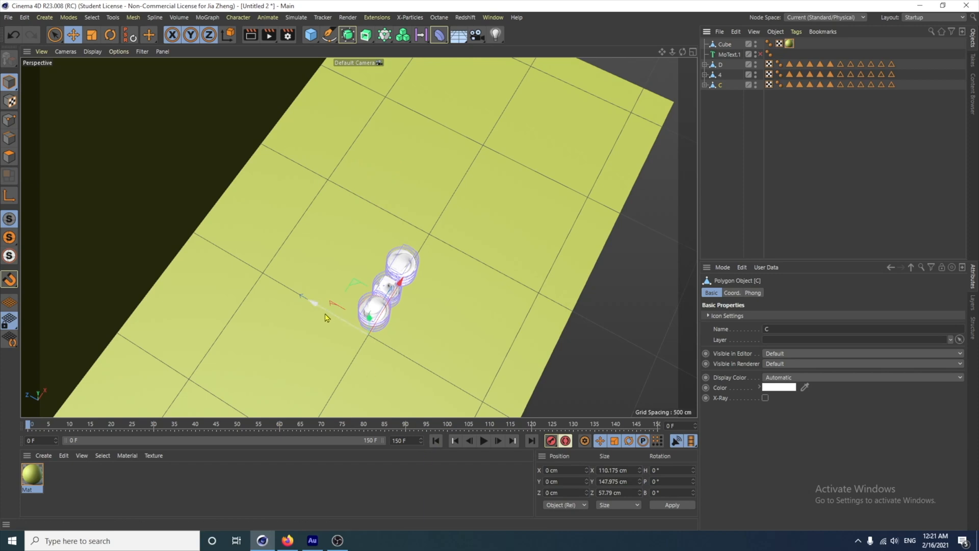
{"action": "left_click_drag", "start_coordinate": [326, 317], "coordinate": [251, 271]}
{"action": "left_click_drag", "start_coordinate": [363, 335], "coordinate": [447, 362], "text": "alt"}
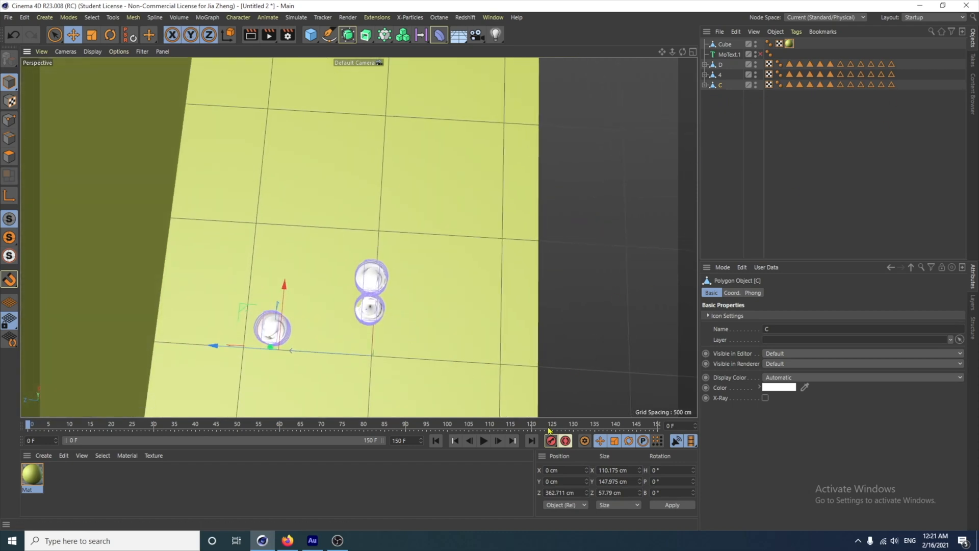
{"action": "left_click", "coordinate": [551, 441]}
At frame 90, slide letter C along Z to about -0.5 cm, in line with the other letters, and record a keyframe
{"action": "left_click_drag", "start_coordinate": [407, 426], "coordinate": [404, 427]}
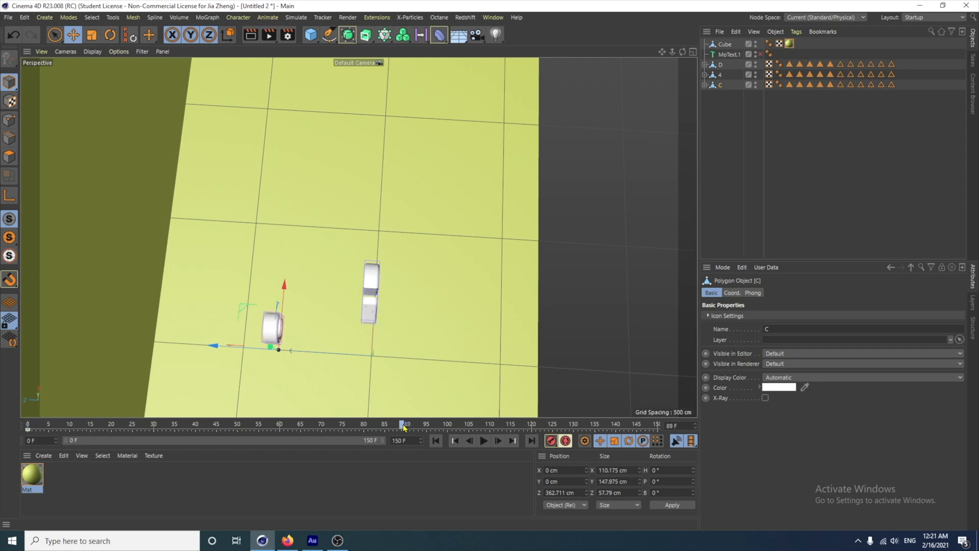
{"action": "left_click", "coordinate": [497, 443]}
{"action": "left_click_drag", "start_coordinate": [223, 352], "coordinate": [315, 358]}
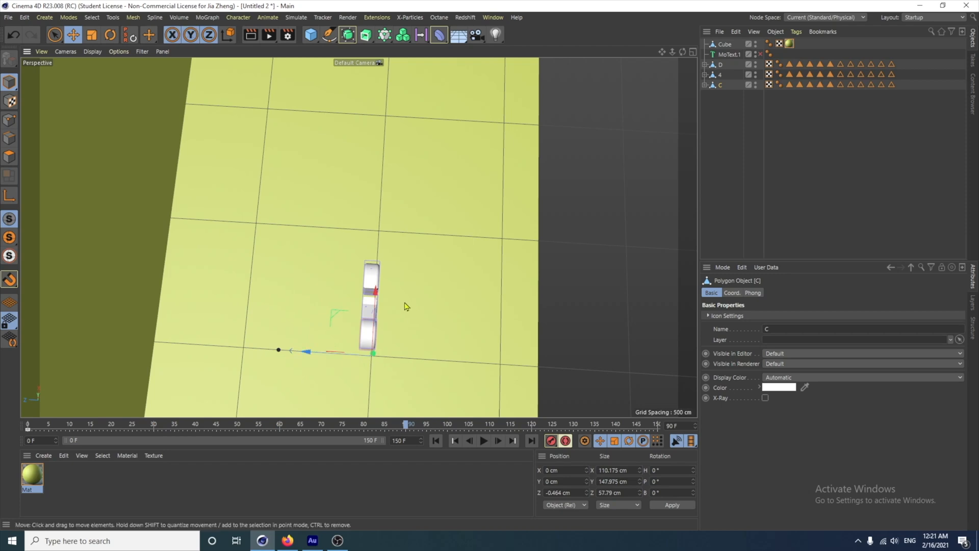
{"action": "right_click_drag", "start_coordinate": [404, 310], "coordinate": [435, 241], "text": "alt"}
{"action": "middle_click_drag", "start_coordinate": [404, 306], "coordinate": [428, 270], "text": "alt"}
{"action": "left_click_drag", "start_coordinate": [404, 297], "coordinate": [241, 194], "text": "alt"}
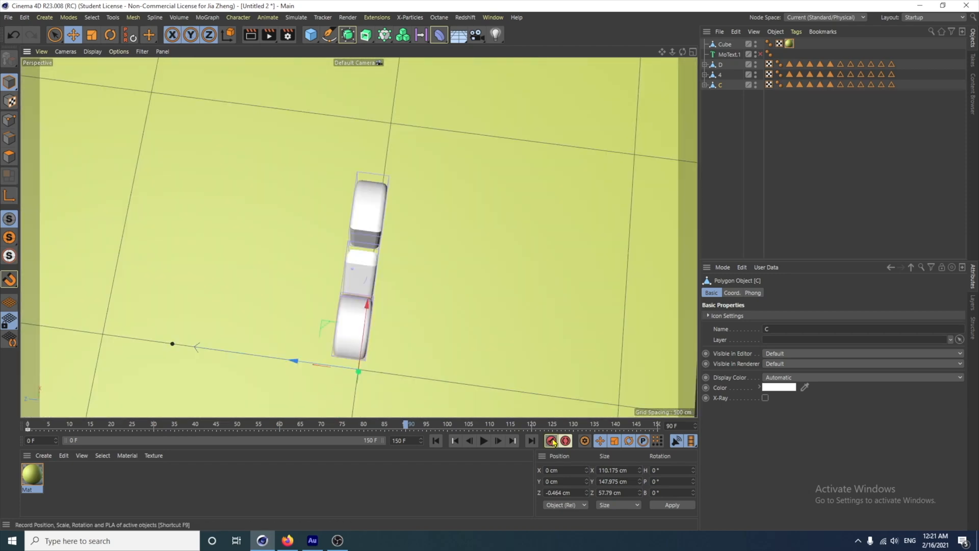
Play the animation from the start to check letter C's slide, and return to frame 0
{"action": "left_click_drag", "start_coordinate": [465, 373], "coordinate": [435, 344], "text": "alt"}
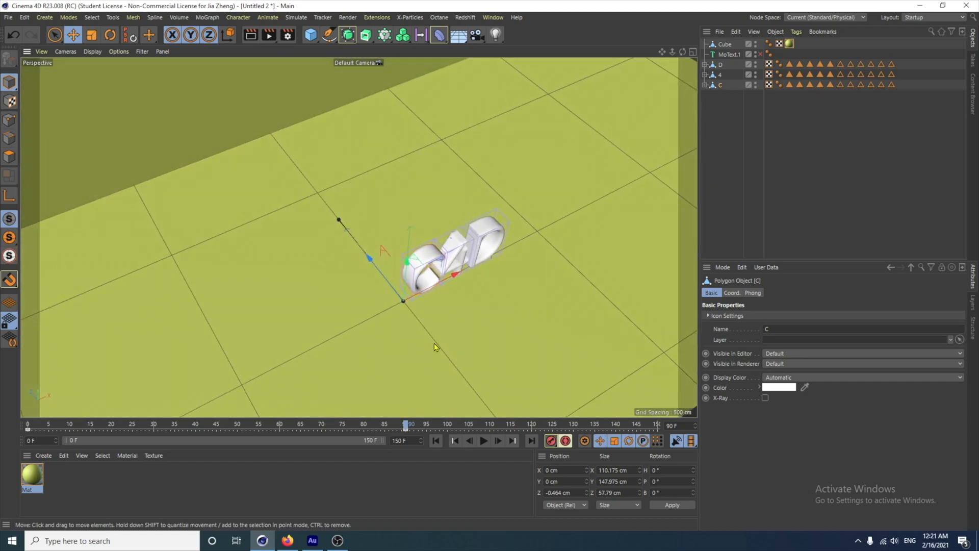
{"action": "left_click", "coordinate": [436, 441]}
{"action": "left_click", "coordinate": [482, 445]}
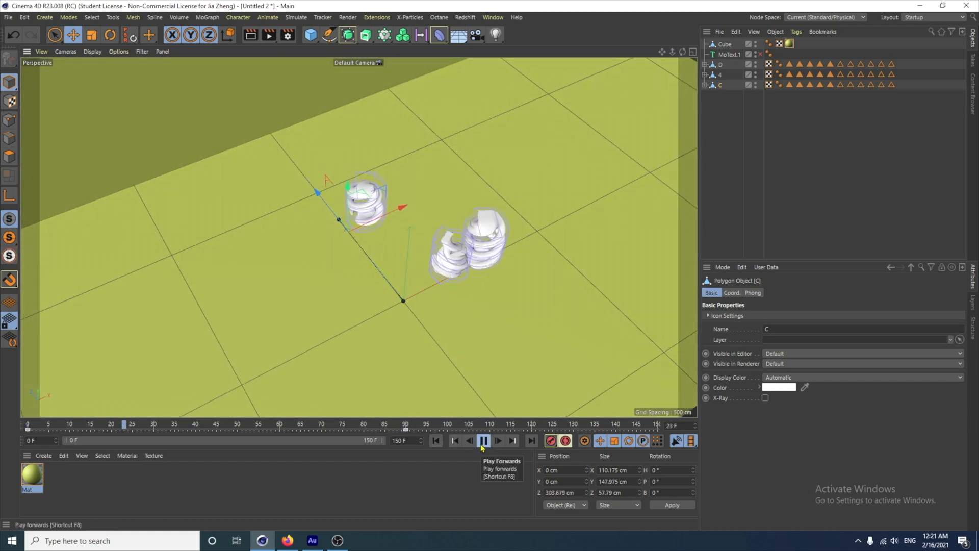
{"action": "left_click", "coordinate": [482, 442]}
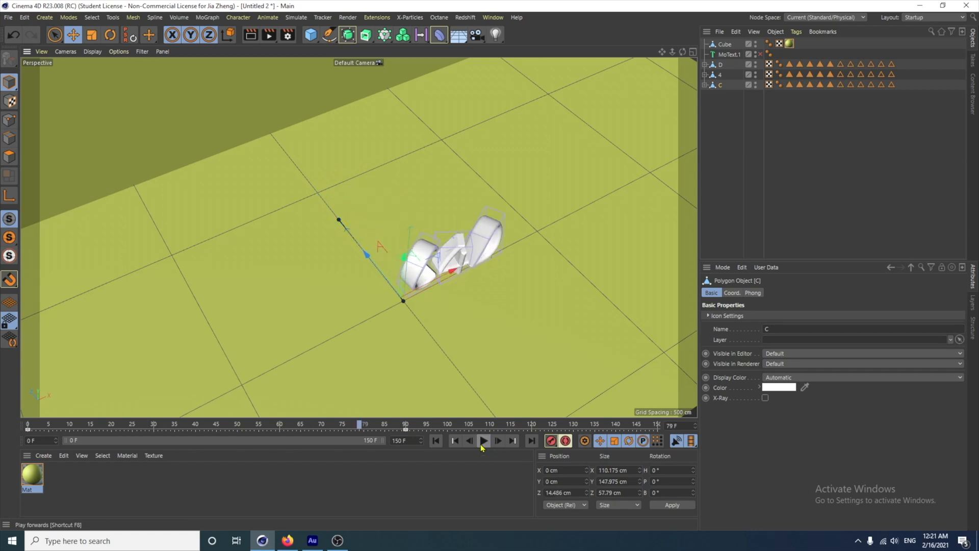
{"action": "left_click", "coordinate": [436, 441]}
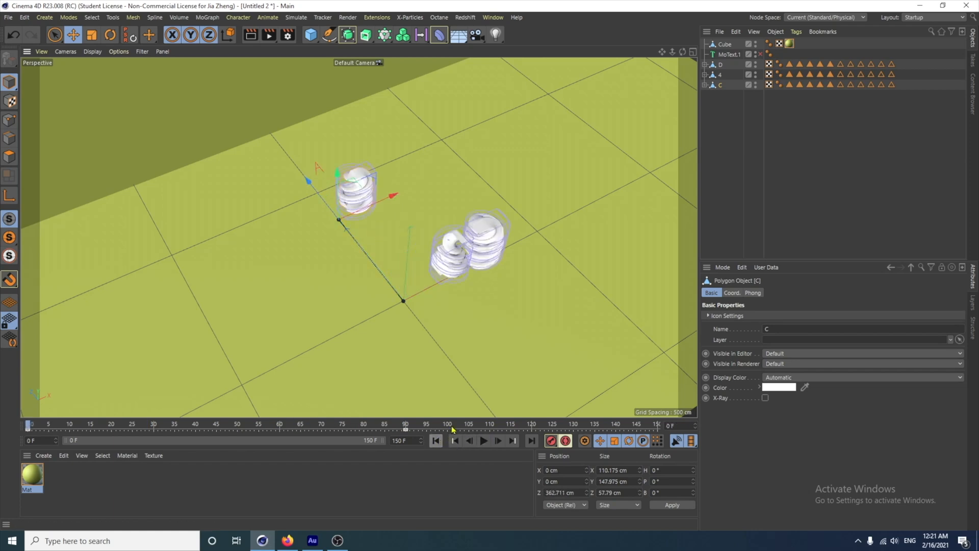
Move letter 4 forward along Z to about -379 cm and record a keyframe at frame 0
{"action": "left_click_drag", "start_coordinate": [427, 352], "coordinate": [507, 374], "text": "alt"}
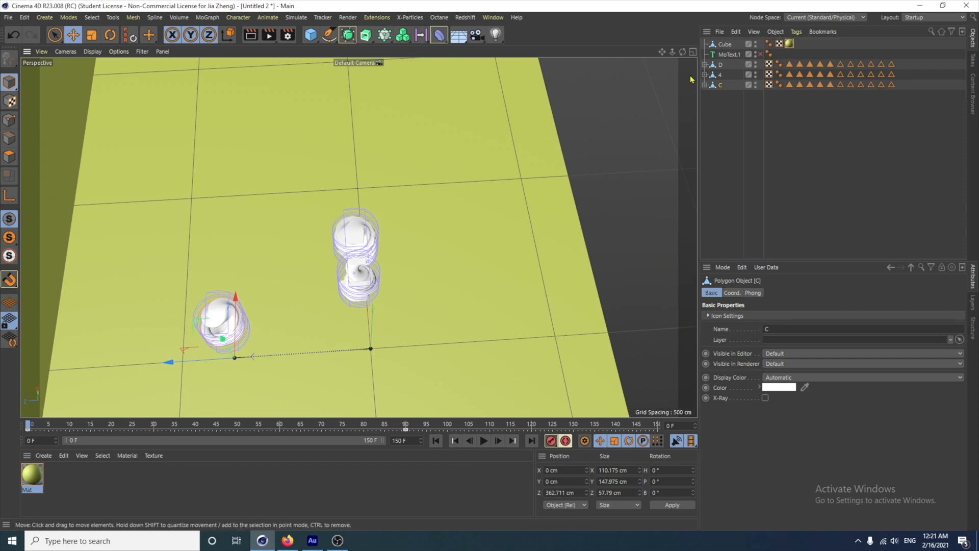
{"action": "left_click", "coordinate": [720, 74]}
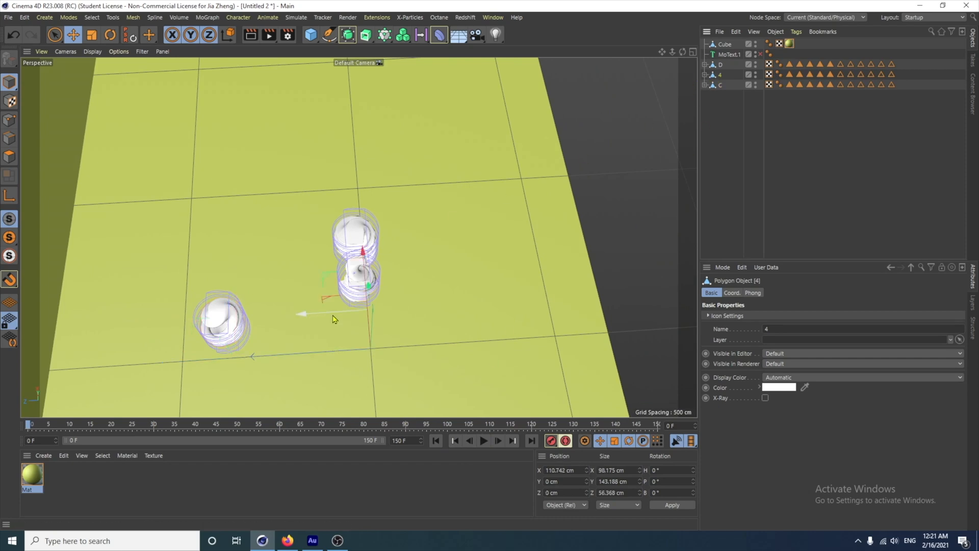
{"action": "left_click_drag", "start_coordinate": [328, 334], "coordinate": [317, 358], "text": "alt"}
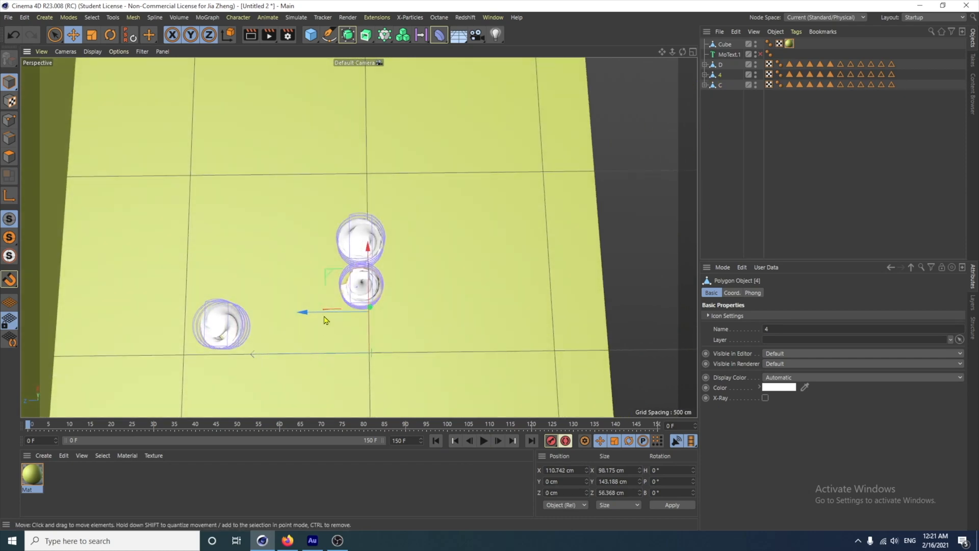
{"action": "left_click_drag", "start_coordinate": [312, 317], "coordinate": [453, 334]}
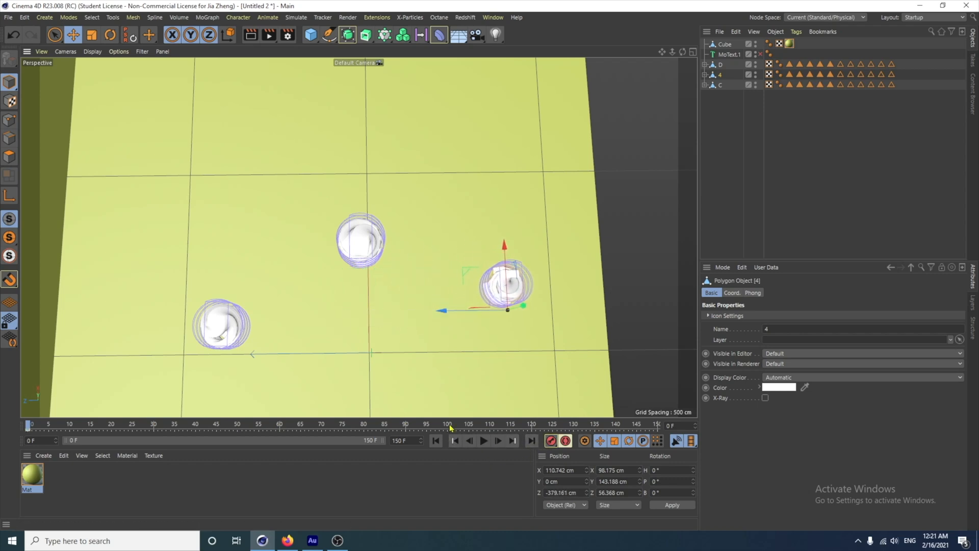
At frame 90, slide letter 4 along Z to about 0 cm between C and D, record a keyframe and check the alignment
{"action": "left_click", "coordinate": [405, 427]}
{"action": "left_click_drag", "start_coordinate": [453, 317], "coordinate": [311, 308]}
{"action": "left_click_drag", "start_coordinate": [390, 309], "coordinate": [378, 312], "text": "alt"}
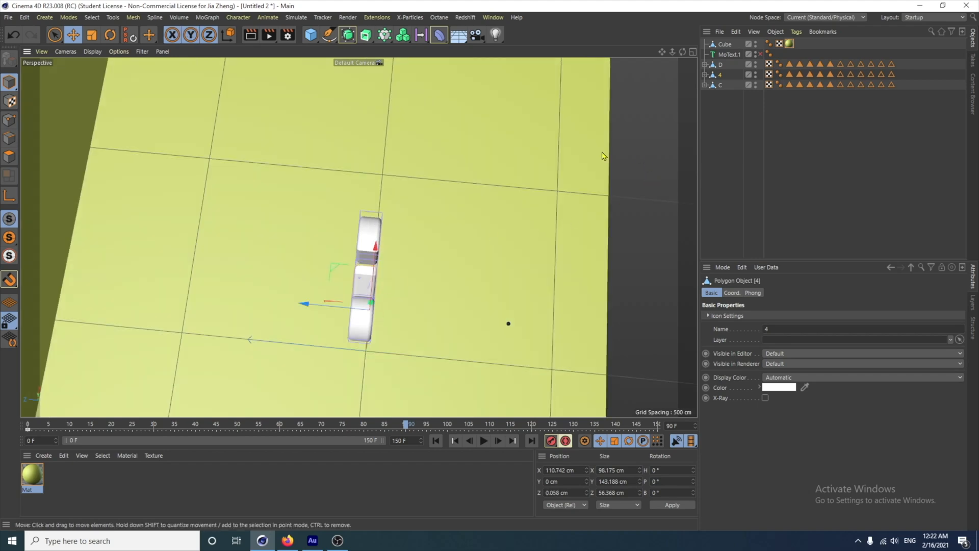
{"action": "middle_click", "coordinate": [454, 228]}
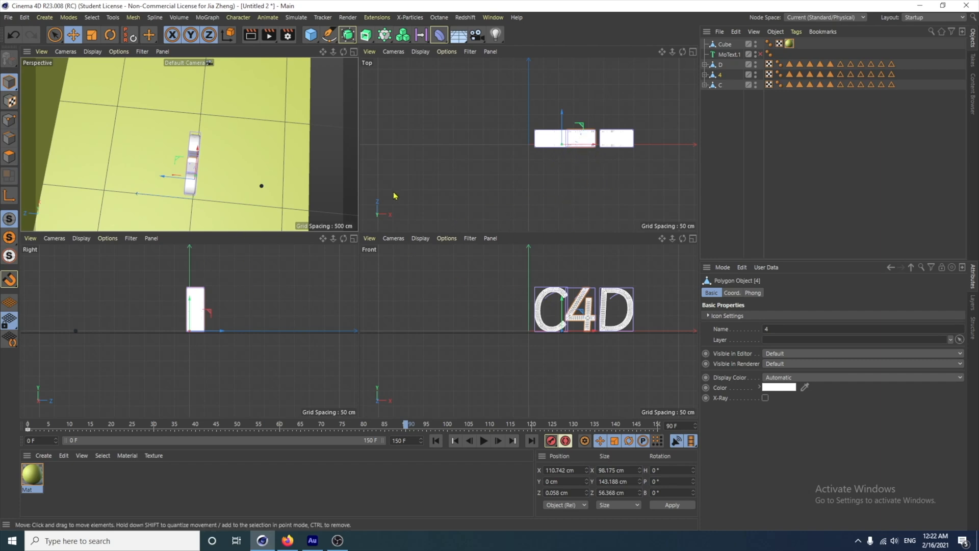
{"action": "middle_click", "coordinate": [243, 147]}
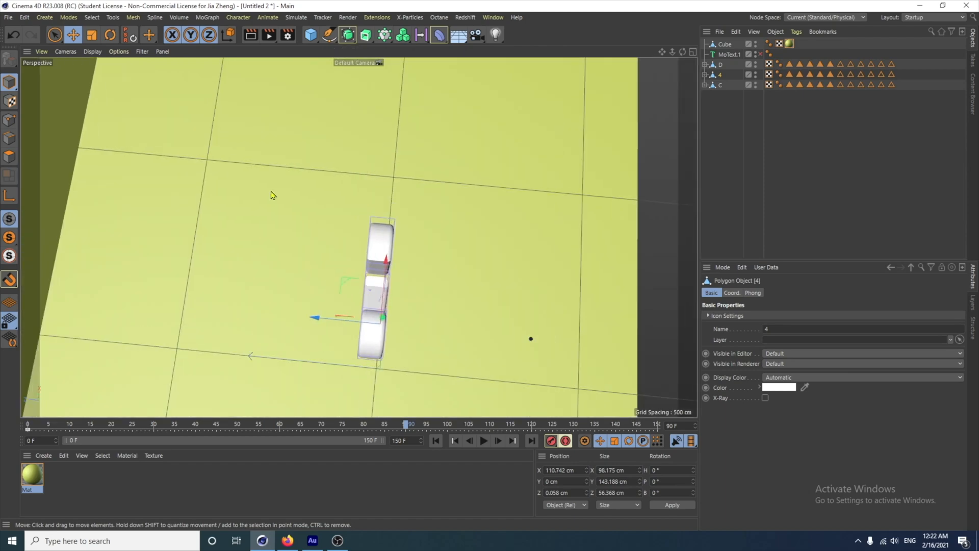
{"action": "left_click_drag", "start_coordinate": [441, 329], "coordinate": [301, 225], "text": "alt"}
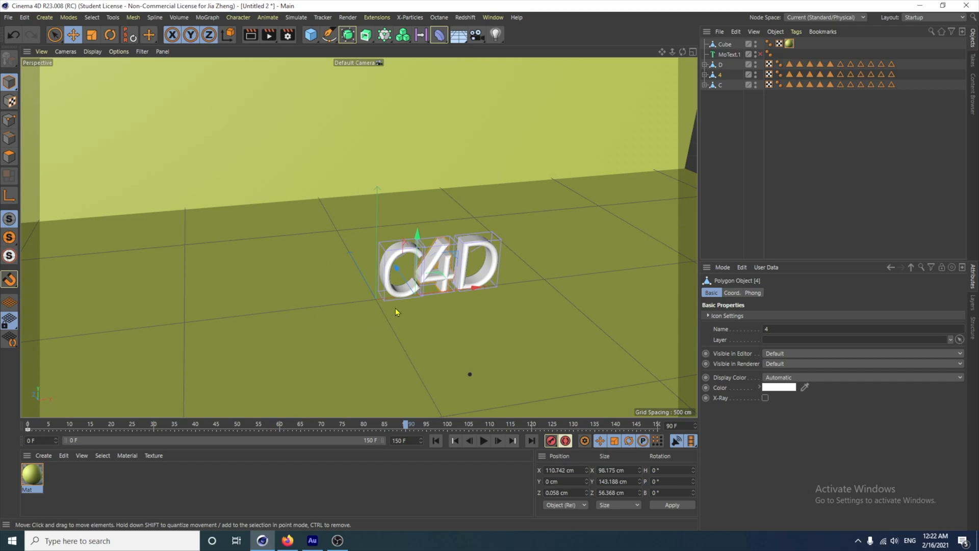
At frame 0, lower letter D along Y until it is hidden beneath the floor, and record a keyframe
{"action": "left_click_drag", "start_coordinate": [396, 308], "coordinate": [412, 328], "text": "alt"}
{"action": "left_click_drag", "start_coordinate": [433, 293], "coordinate": [403, 301], "text": "alt"}
{"action": "scroll", "coordinate": [403, 301], "scroll_direction": "up", "scroll_amount": 4}
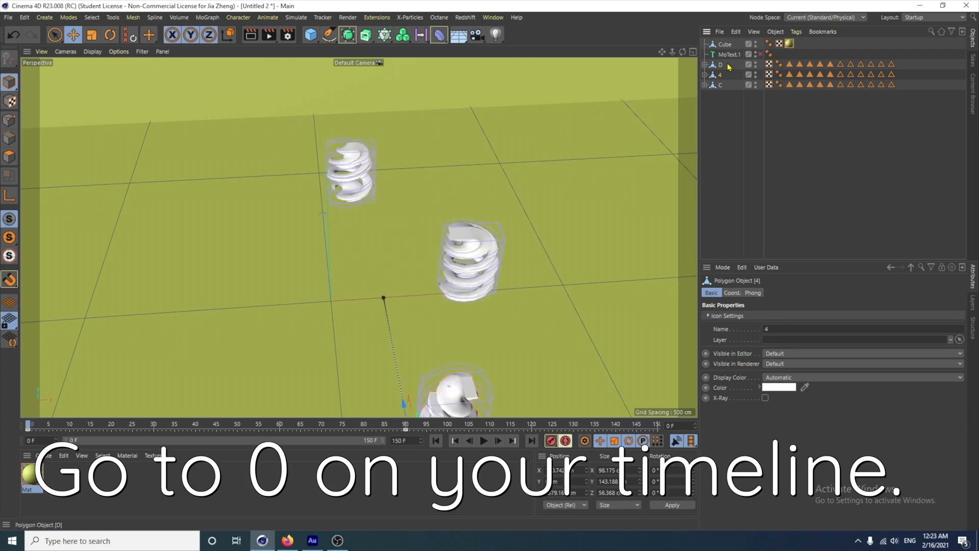
{"action": "left_click", "coordinate": [722, 65]}
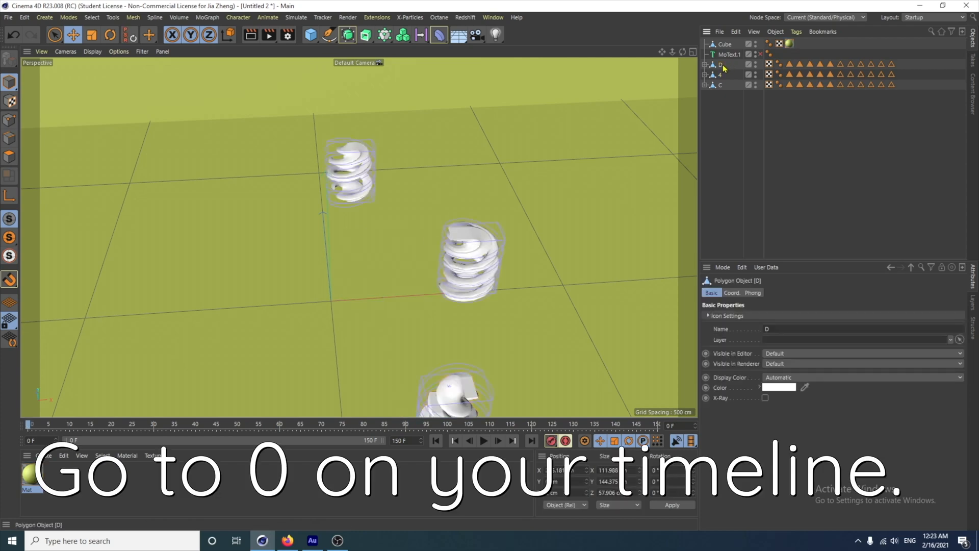
{"action": "left_click_drag", "start_coordinate": [437, 251], "coordinate": [432, 302]}
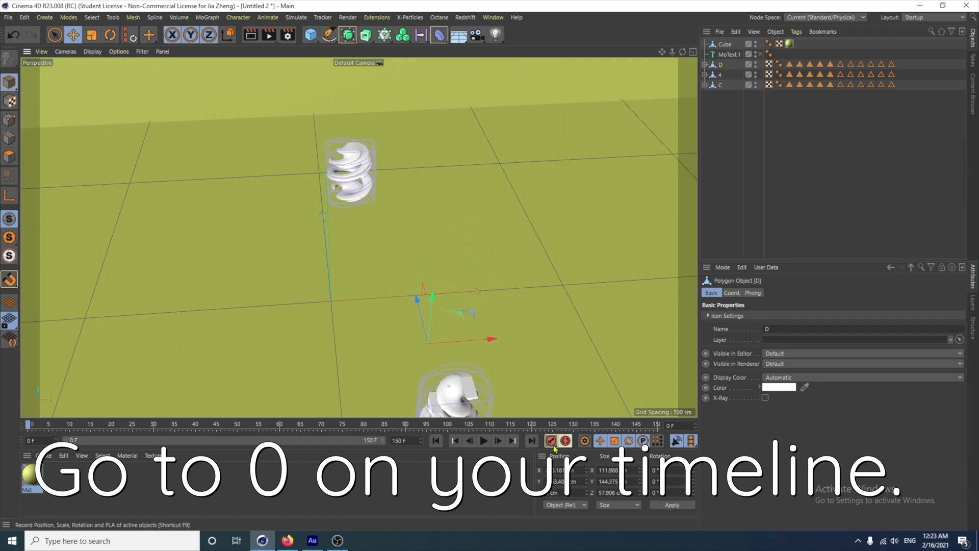
At frame 90, raise letter D along Y until its base is level with C and 4, and record a keyframe
{"action": "left_click", "coordinate": [407, 428]}
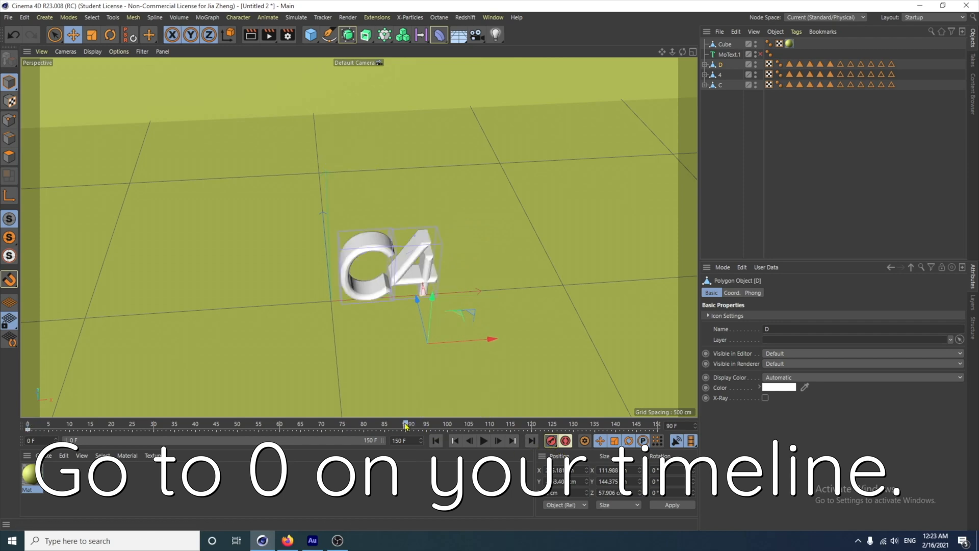
{"action": "left_click_drag", "start_coordinate": [433, 294], "coordinate": [448, 268]}
{"action": "right_click_drag", "start_coordinate": [449, 267], "coordinate": [461, 241], "text": "alt"}
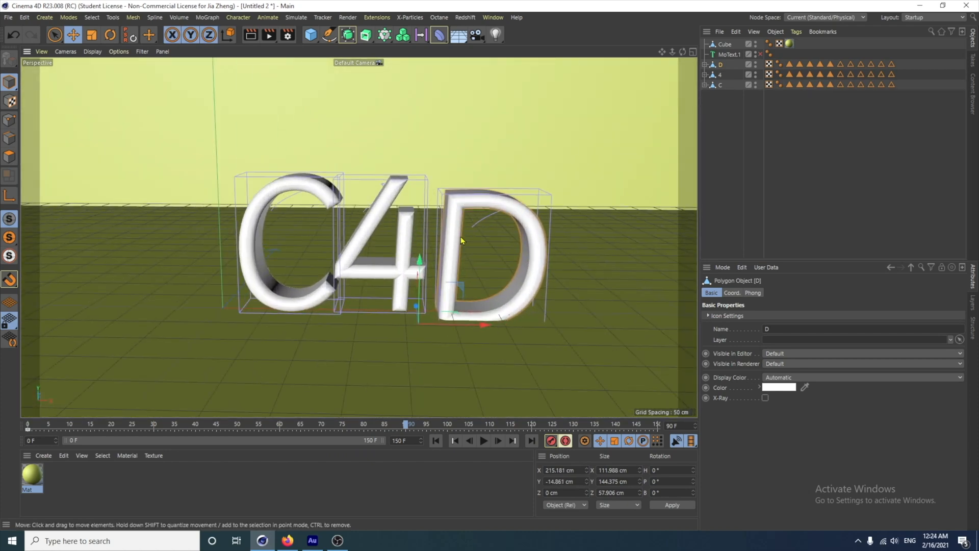
{"action": "left_click_drag", "start_coordinate": [462, 279], "coordinate": [463, 276], "text": "alt"}
{"action": "right_click_drag", "start_coordinate": [466, 281], "coordinate": [408, 265], "text": "alt"}
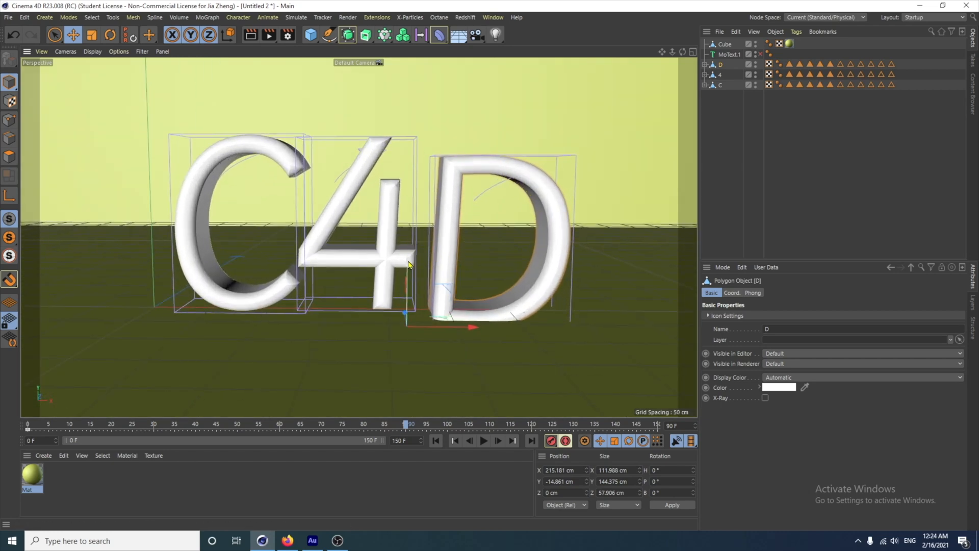
{"action": "left_click_drag", "start_coordinate": [408, 266], "coordinate": [410, 253]}
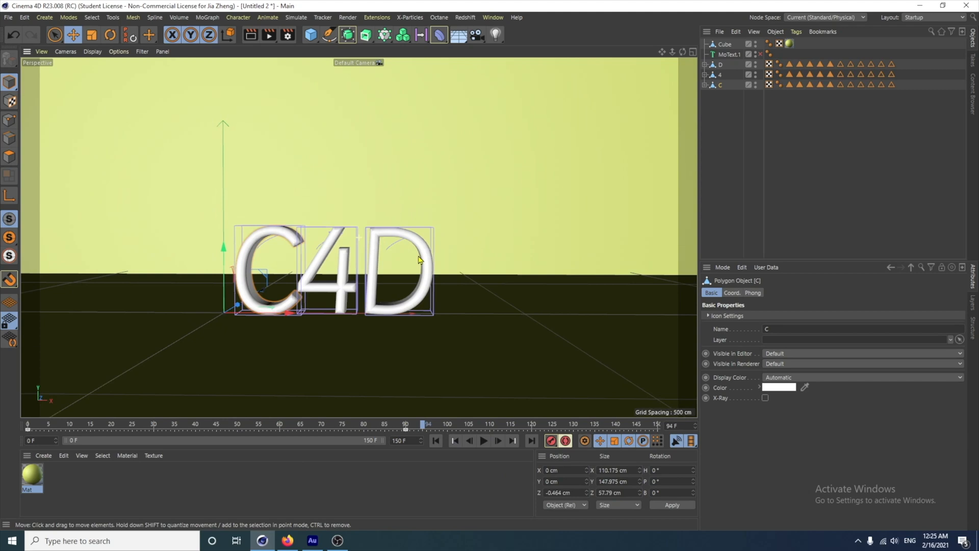
{"action": "middle_click_drag", "start_coordinate": [418, 259], "coordinate": [445, 270], "text": "alt"}
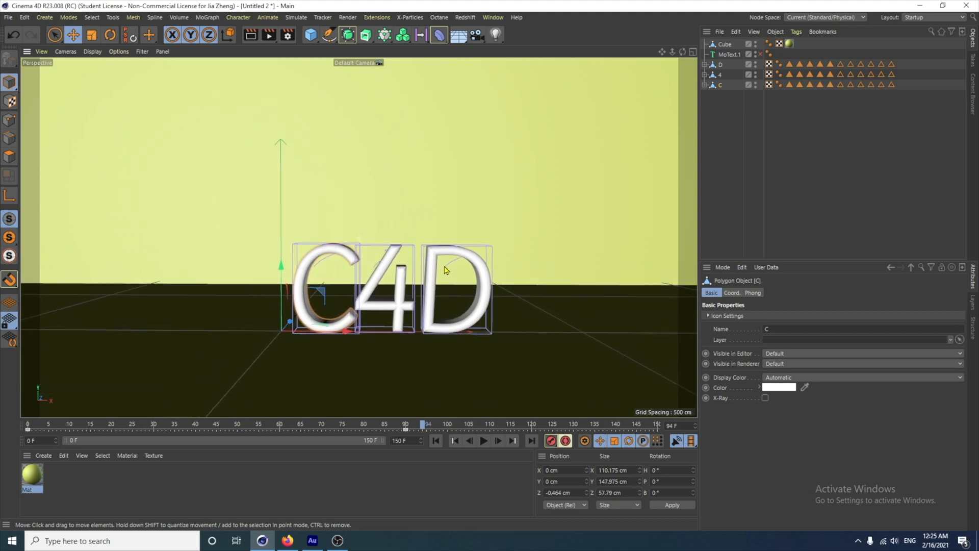
{"action": "left_click_drag", "start_coordinate": [429, 318], "coordinate": [428, 319], "text": "alt"}
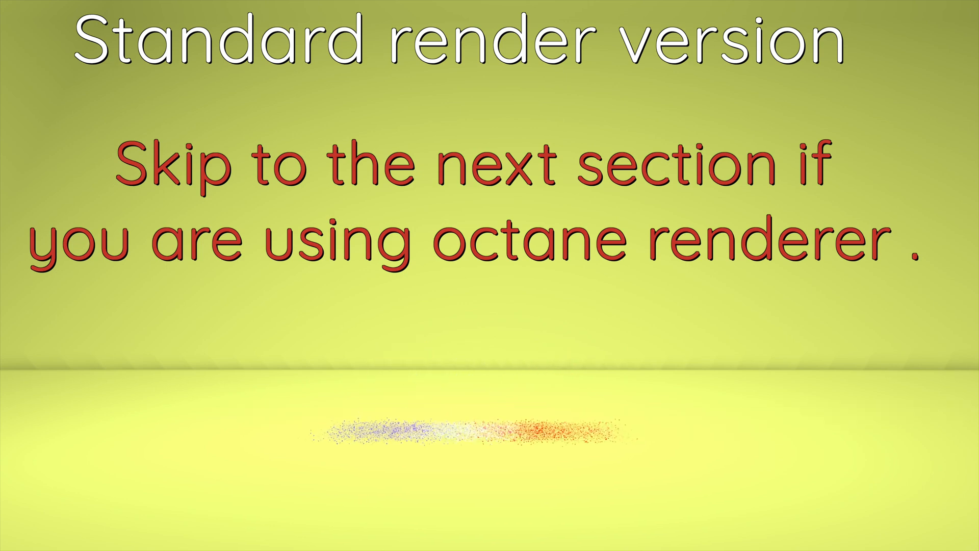
Save the project to the Desktop under the new file name c4d animation
{"action": "left_click", "coordinate": [8, 17]}
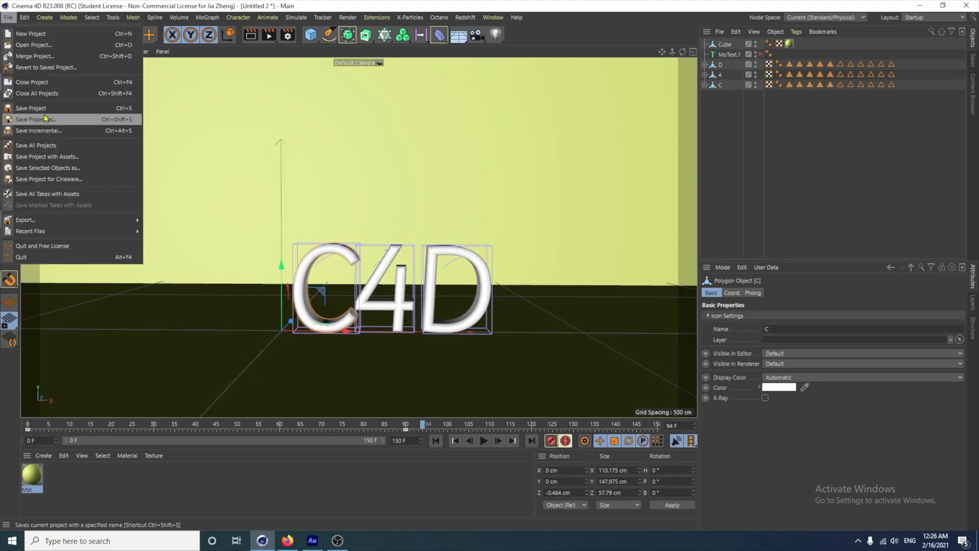
{"action": "left_click", "coordinate": [45, 118]}
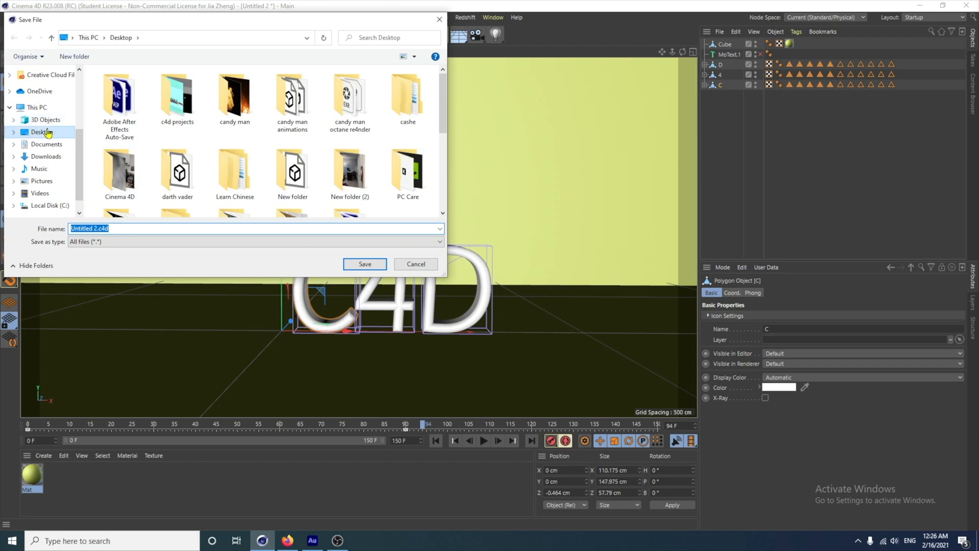
{"action": "type", "text": "c4d ani"}
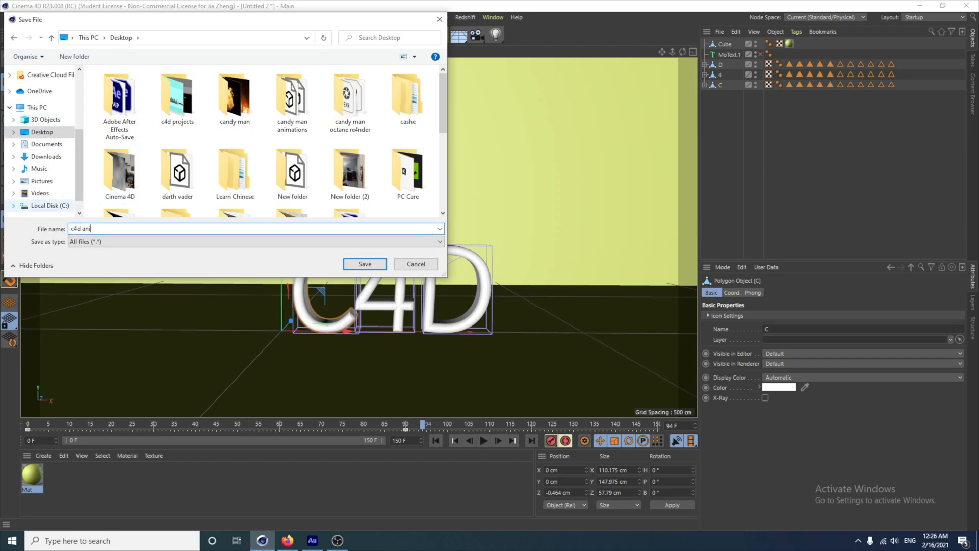
{"action": "type", "text": "m"}
{"action": "type", "text": "ation"}
{"action": "key", "text": "Return"}
Add an area light and raise it along Y to about 579 cm, high above the letters
{"action": "left_click", "coordinate": [496, 34]}
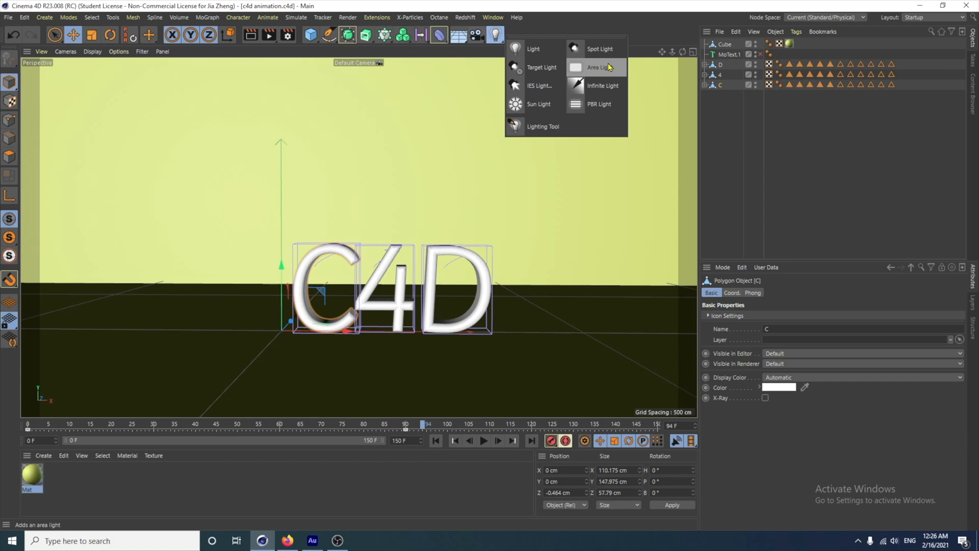
{"action": "left_click", "coordinate": [601, 68]}
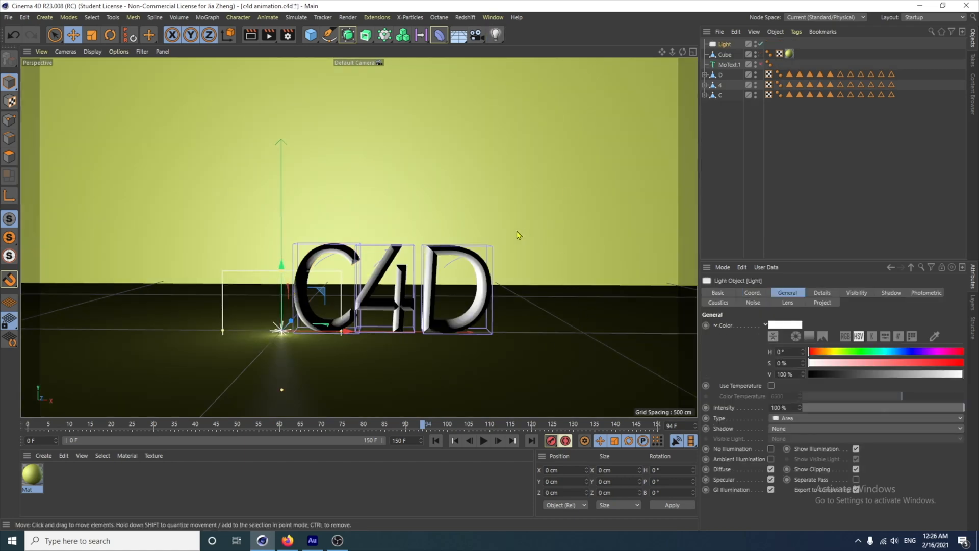
{"action": "left_click_drag", "start_coordinate": [281, 267], "coordinate": [281, 49]}
{"action": "scroll", "coordinate": [378, 393], "scroll_direction": "down", "scroll_amount": 1}
{"action": "scroll", "coordinate": [379, 410], "scroll_direction": "down", "scroll_amount": 3}
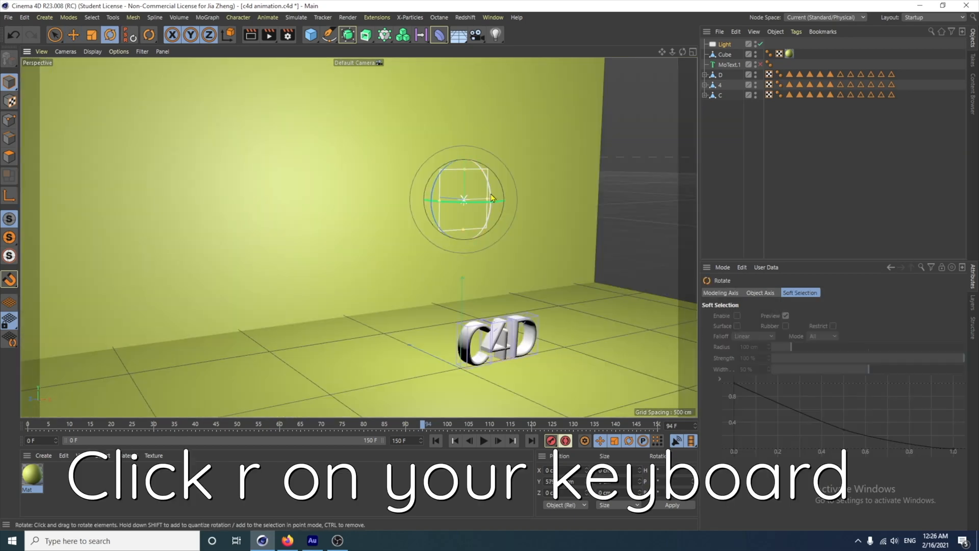
Rotate the area light to a pitch of -90° so it faces down, and centre it over the letters at about X 184 cm
{"action": "key", "text": "r"}
{"action": "left_click_drag", "start_coordinate": [487, 181], "coordinate": [471, 155]}
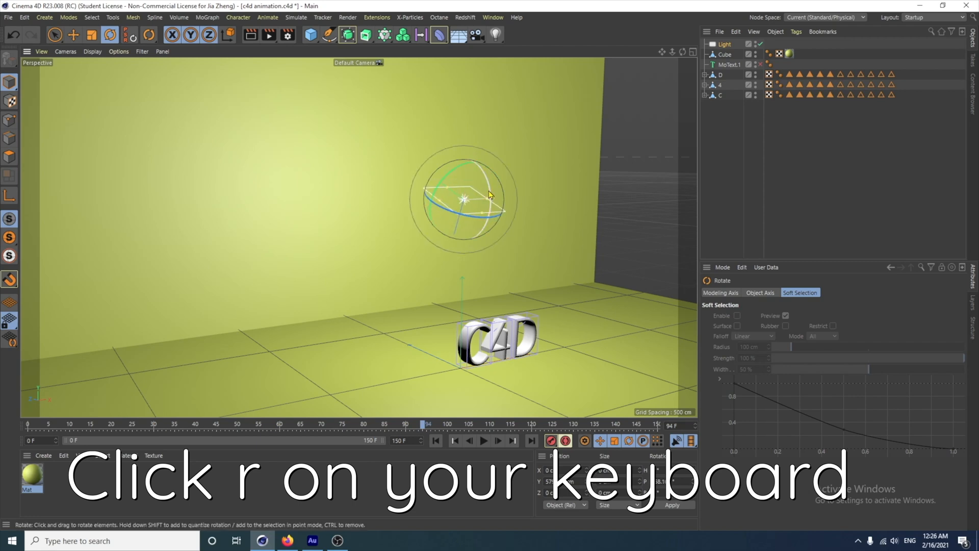
{"action": "left_click_drag", "start_coordinate": [490, 189], "coordinate": [488, 179]}
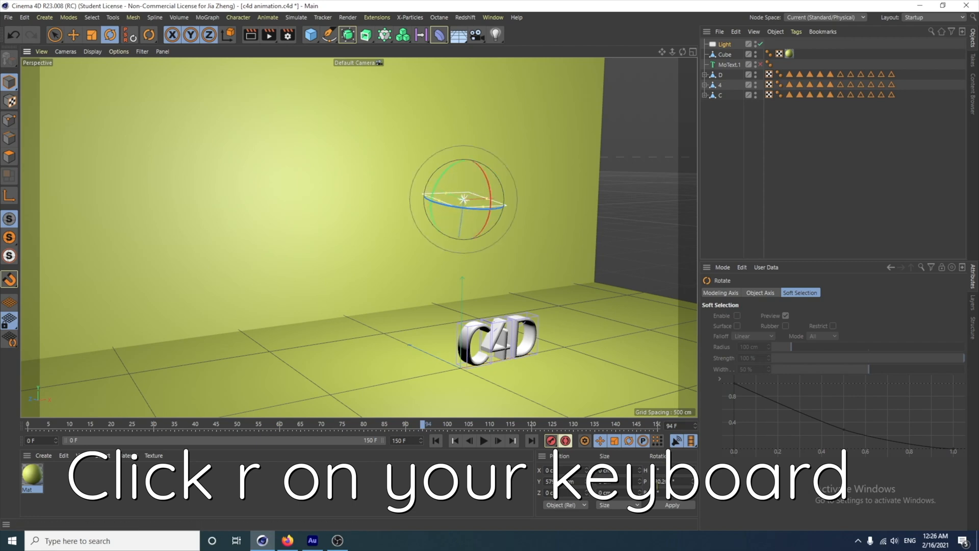
{"action": "key", "text": "e"}
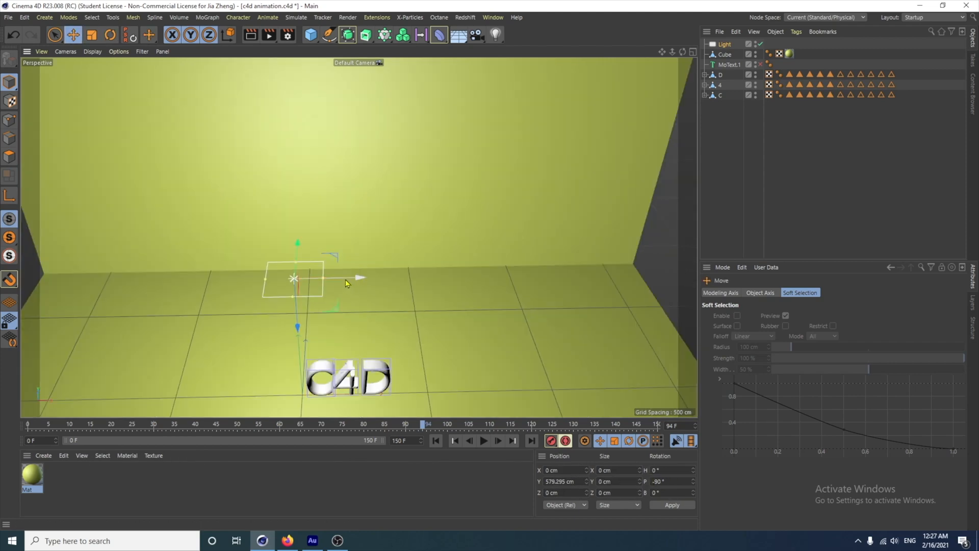
{"action": "left_click_drag", "start_coordinate": [345, 280], "coordinate": [399, 277]}
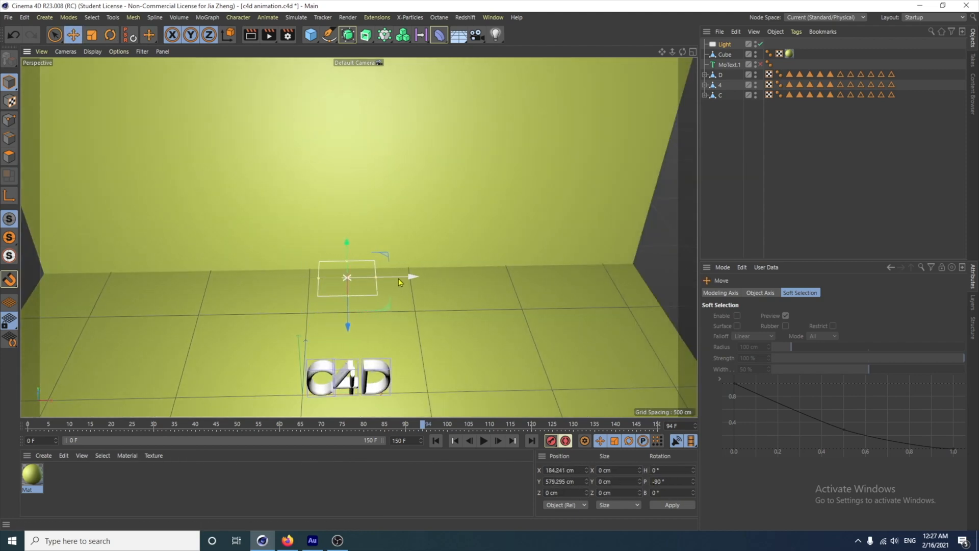
Scale the overhead area light up to several times its size and raise it along Y to about 827 cm
{"action": "left_click", "coordinate": [94, 35]}
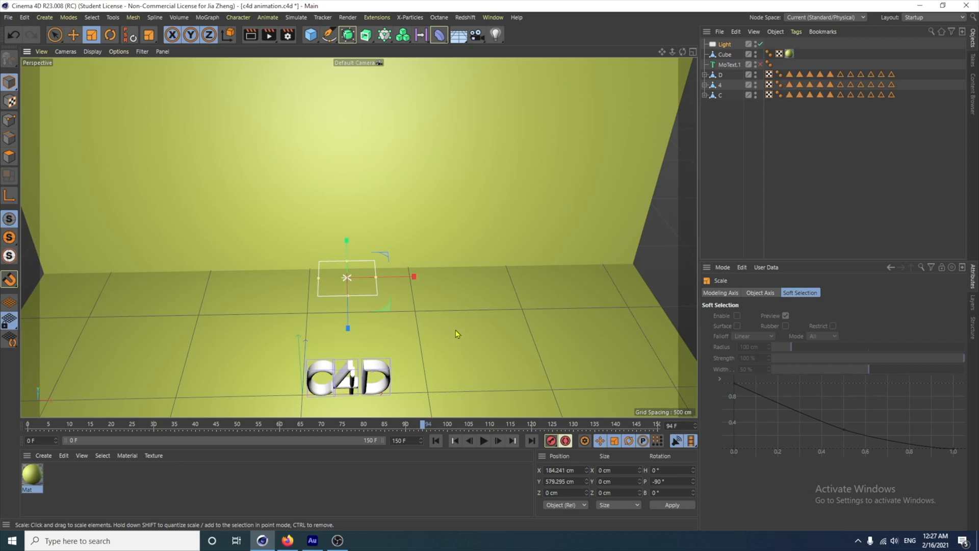
{"action": "left_click_drag", "start_coordinate": [458, 341], "coordinate": [713, 21]}
{"action": "mouse_move", "coordinate": [416, 376]}
{"action": "left_mouse_down", "text": "alt"}
{"action": "mouse_move", "coordinate": [411, 332]}
{"action": "mouse_move", "coordinate": [423, 383]}
{"action": "left_mouse_up", "text": "alt"}
{"action": "left_click_drag", "start_coordinate": [504, 327], "coordinate": [514, 315]}
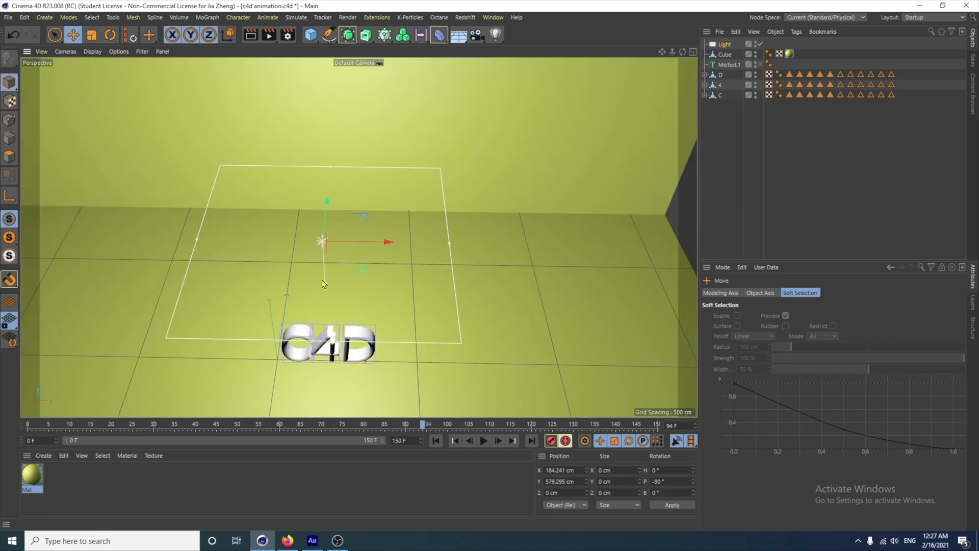
{"action": "left_click_drag", "start_coordinate": [320, 282], "coordinate": [317, 217]}
{"action": "left_click_drag", "start_coordinate": [358, 294], "coordinate": [359, 227], "text": "alt"}
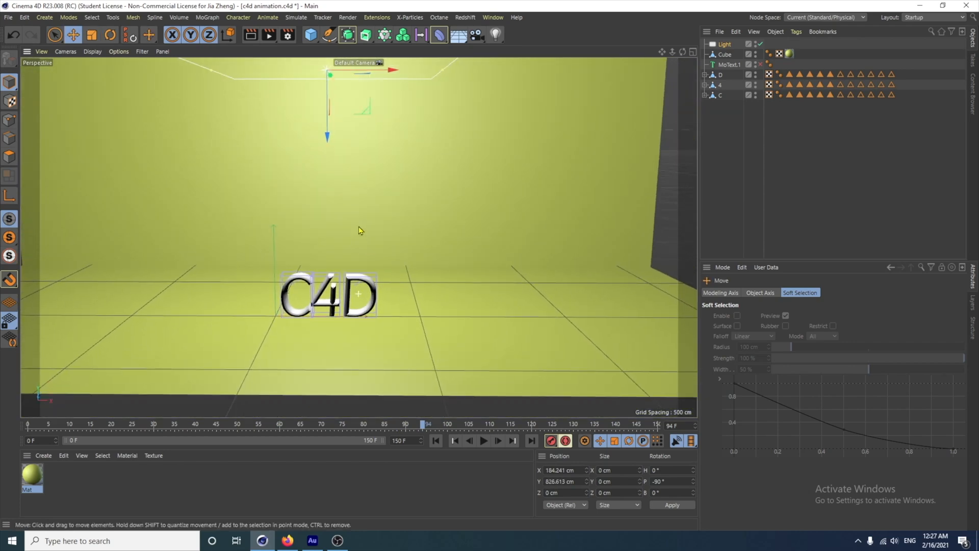
{"action": "scroll", "coordinate": [448, 275], "scroll_direction": "down", "scroll_amount": 2}
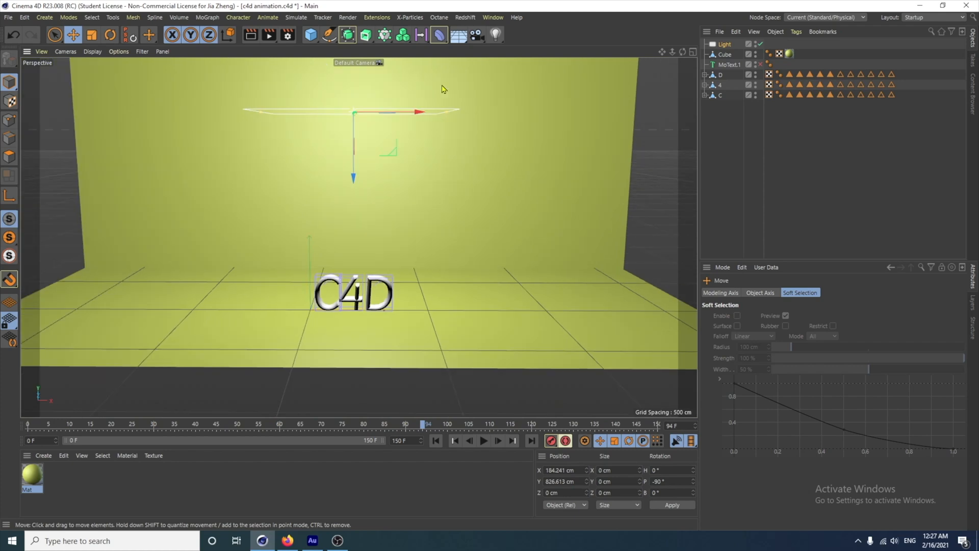
Add a second area light at about X 632, Y 223, Z -483 cm, beside and in front of letter D, and roughly double its size
{"action": "left_click", "coordinate": [496, 34]}
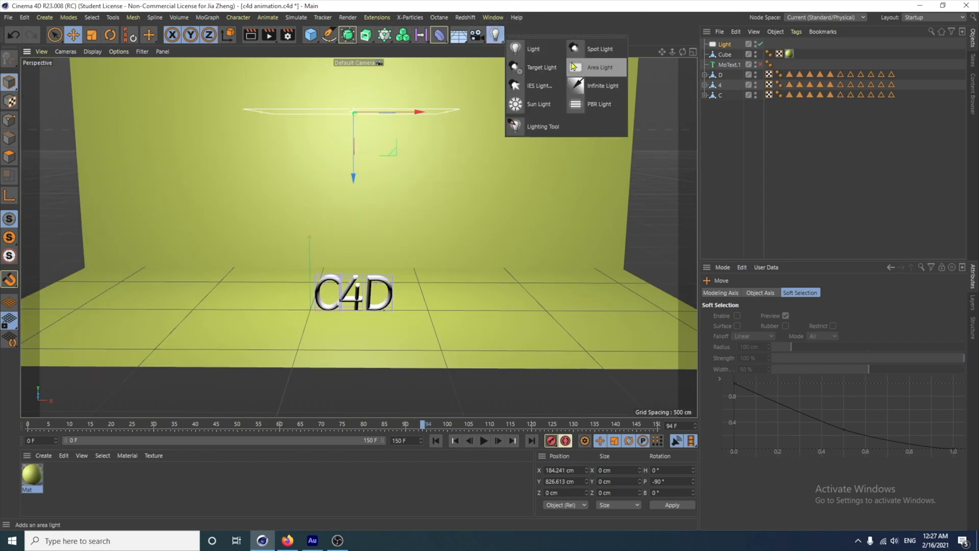
{"action": "left_click", "coordinate": [573, 67]}
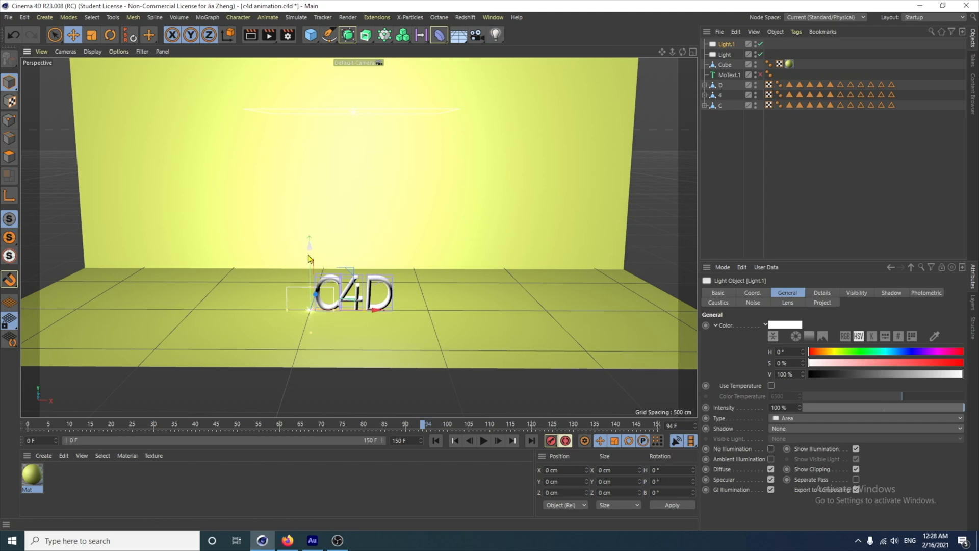
{"action": "left_click_drag", "start_coordinate": [310, 257], "coordinate": [323, 210]}
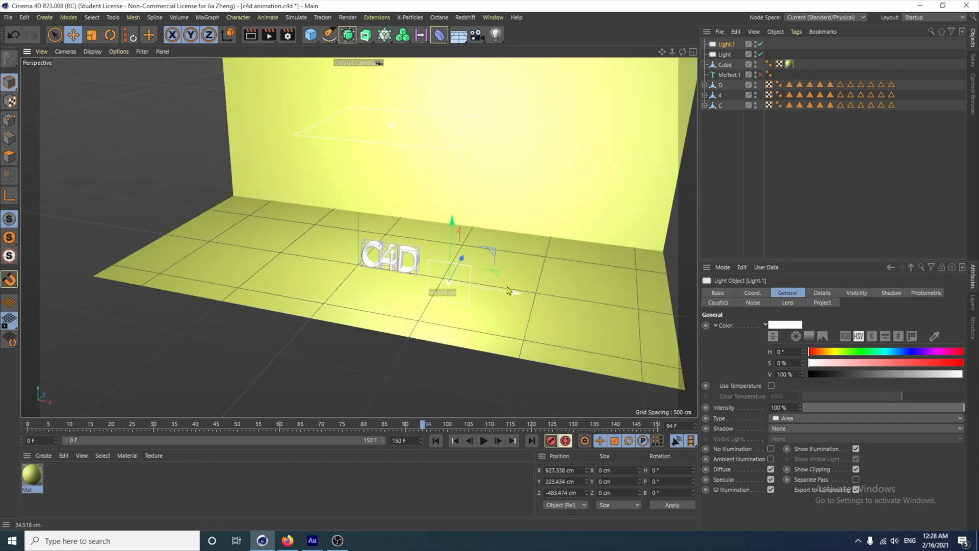
{"action": "left_click_drag", "start_coordinate": [506, 290], "coordinate": [515, 291]}
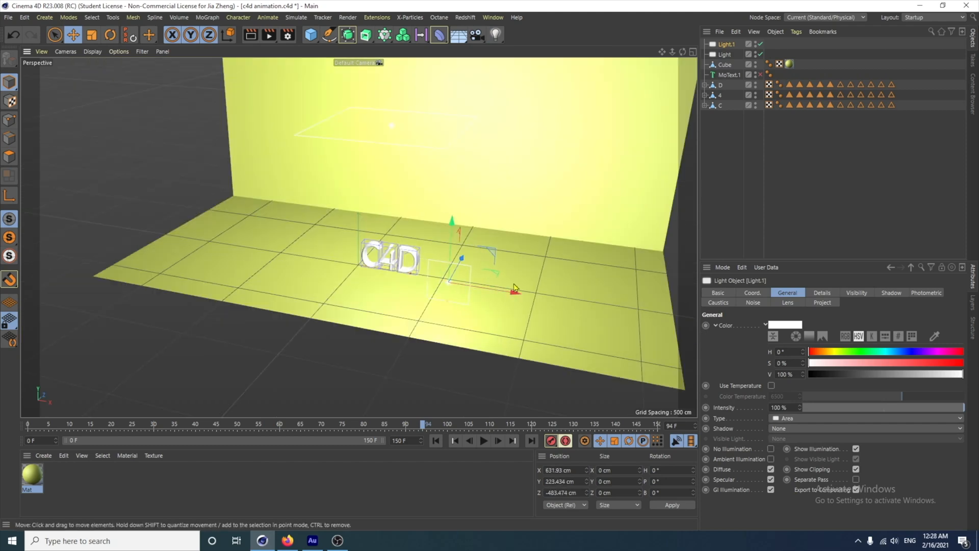
{"action": "left_click", "coordinate": [92, 35]}
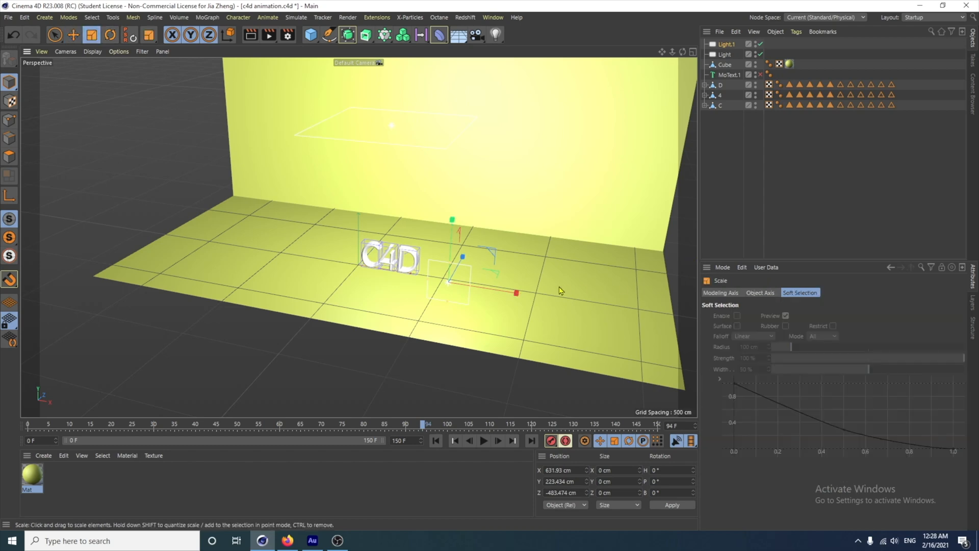
{"action": "left_click_drag", "start_coordinate": [560, 291], "coordinate": [515, 345]}
Give the second area light a Target tag with letter 4 as its target object
{"action": "left_click", "coordinate": [796, 32]}
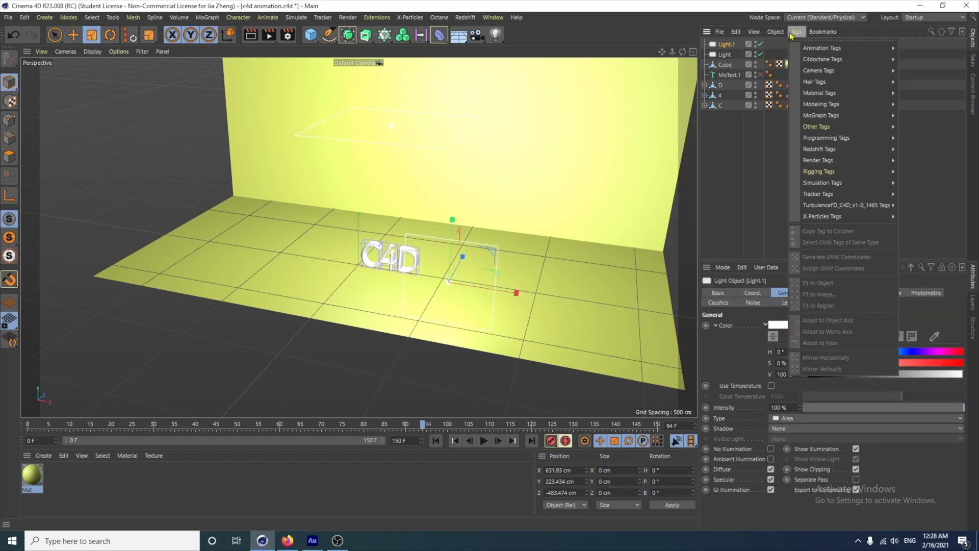
{"action": "mouse_move", "coordinate": [802, 49]}
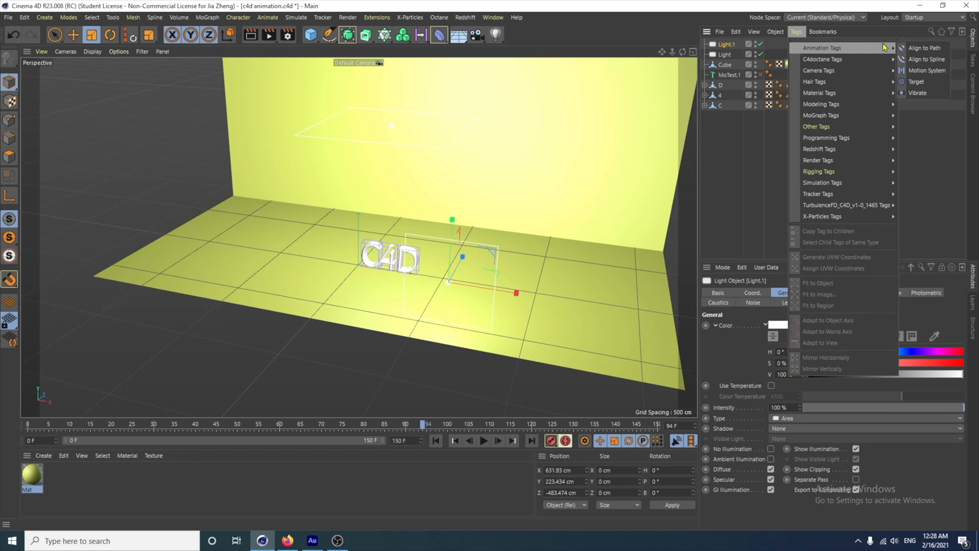
{"action": "left_click", "coordinate": [918, 82]}
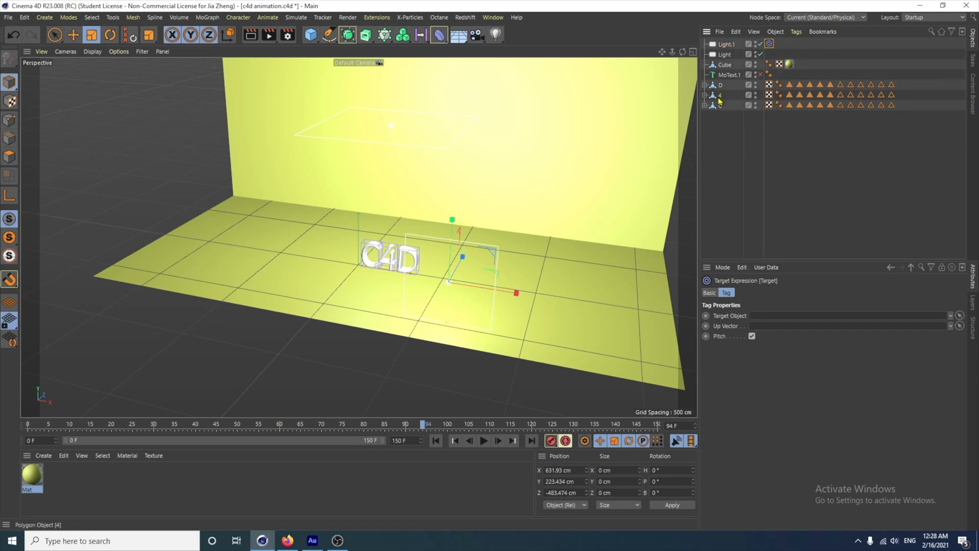
{"action": "left_click_drag", "start_coordinate": [719, 100], "coordinate": [771, 318]}
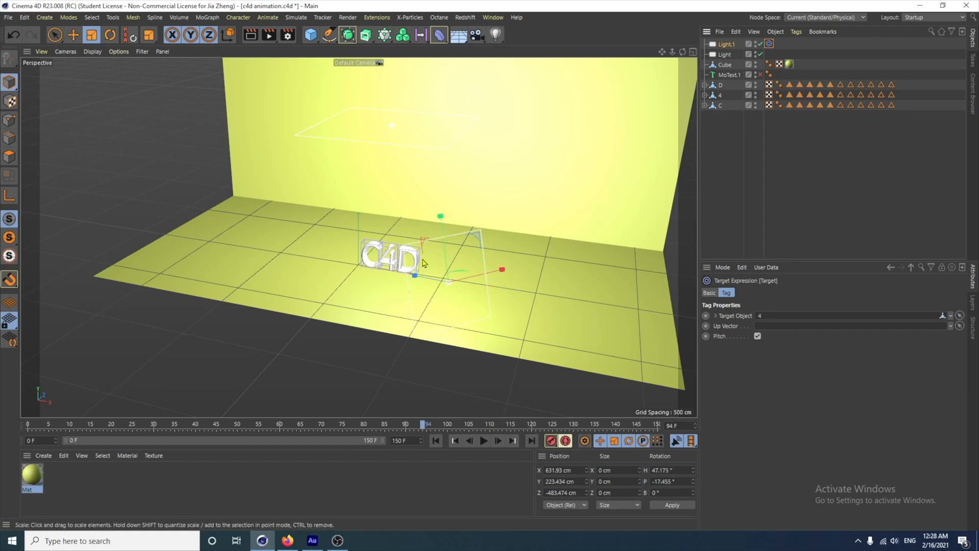
Move the targeted side light outward and up to about X 651, Y 324, Z -417 cm
{"action": "left_click", "coordinate": [73, 34]}
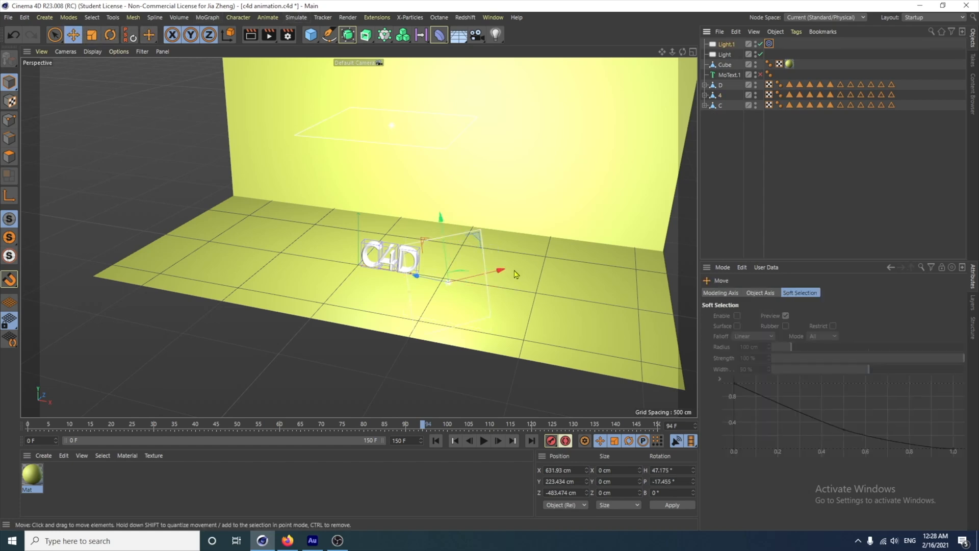
{"action": "mouse_move", "coordinate": [503, 274]}
{"action": "left_mouse_down"}
{"action": "mouse_move", "coordinate": [601, 224]}
{"action": "mouse_move", "coordinate": [489, 279]}
{"action": "mouse_move", "coordinate": [508, 271]}
{"action": "left_mouse_up"}
{"action": "left_click_drag", "start_coordinate": [451, 230], "coordinate": [448, 206]}
{"action": "left_click_drag", "start_coordinate": [480, 321], "coordinate": [515, 339], "text": "alt"}
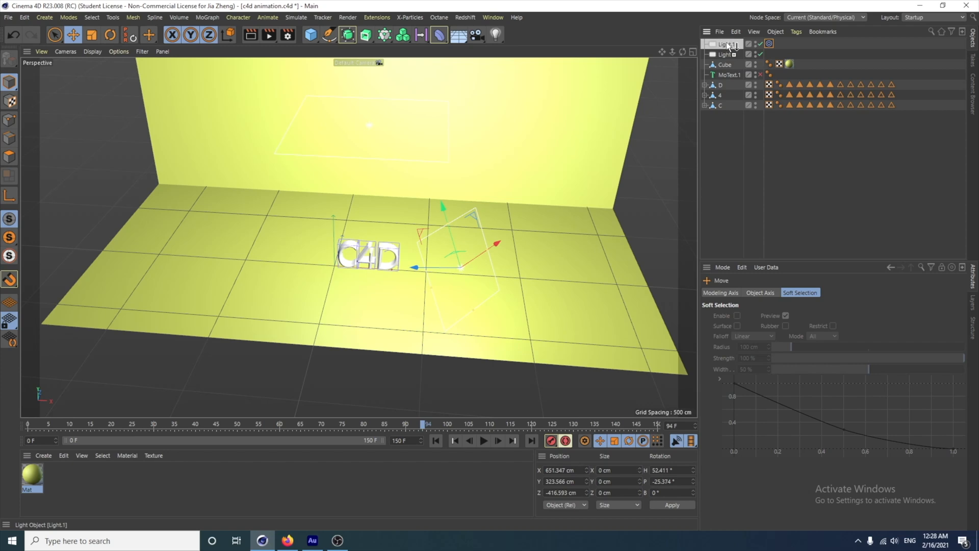
Duplicate the targeted side light and move the copy to the opposite side of the letters, at about X -540, Y 340, Z -251 cm
{"action": "left_click_drag", "start_coordinate": [727, 40], "coordinate": [728, 42], "text": "ctrl"}
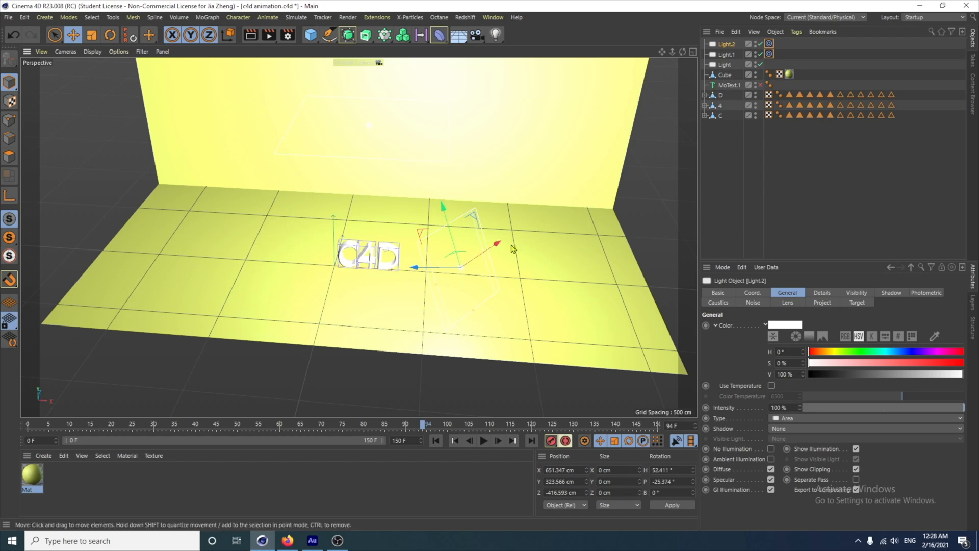
{"action": "left_click_drag", "start_coordinate": [494, 252], "coordinate": [367, 330]}
{"action": "left_click_drag", "start_coordinate": [366, 330], "coordinate": [336, 352]}
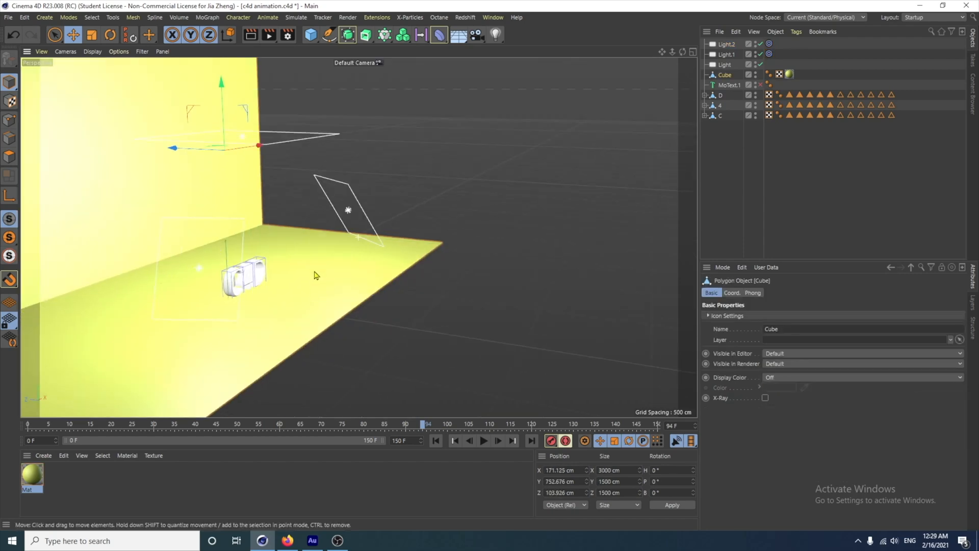
{"action": "left_click_drag", "start_coordinate": [393, 296], "coordinate": [216, 336], "text": "alt"}
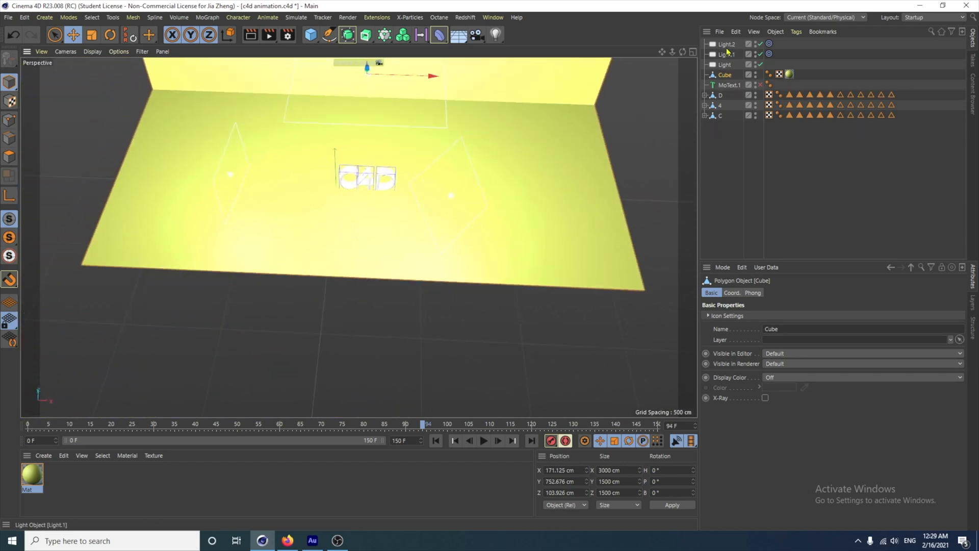
Enable Ambient Illumination on the overhead area light
{"action": "left_click", "coordinate": [725, 65]}
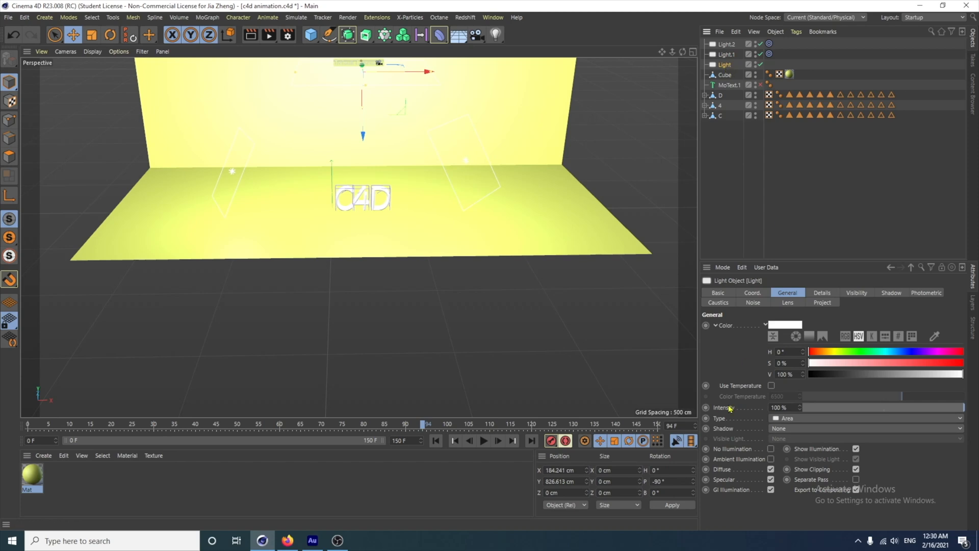
{"action": "left_click", "coordinate": [771, 460]}
{"action": "scroll", "coordinate": [417, 184], "scroll_direction": "up", "scroll_amount": 5}
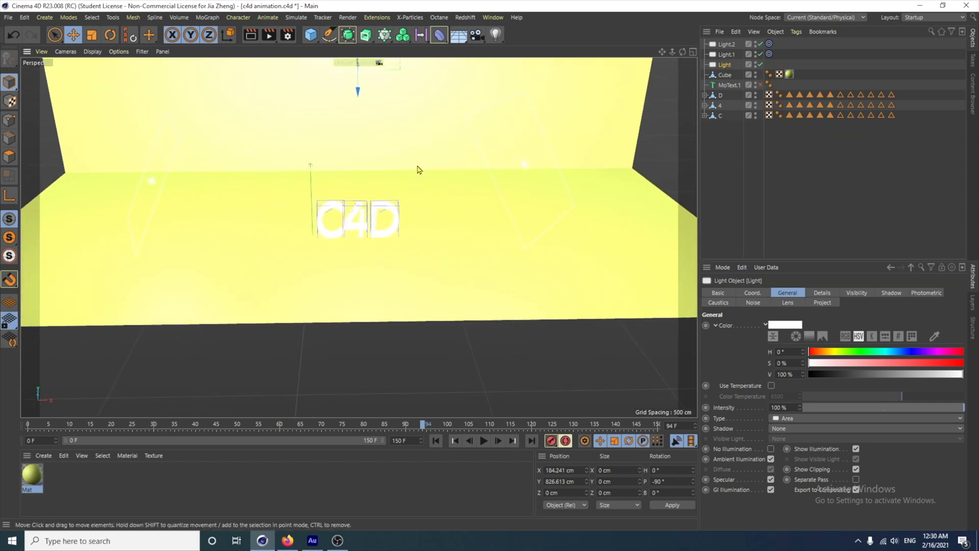
{"action": "middle_click_drag", "start_coordinate": [419, 170], "coordinate": [409, 234], "text": "alt"}
{"action": "left_click_drag", "start_coordinate": [409, 234], "coordinate": [398, 205], "text": "alt"}
{"action": "scroll", "coordinate": [398, 206], "scroll_direction": "up", "scroll_amount": 2}
Enable Ambient Illumination on both targeted side lights and test-render the current view
{"action": "left_click", "coordinate": [726, 54]}
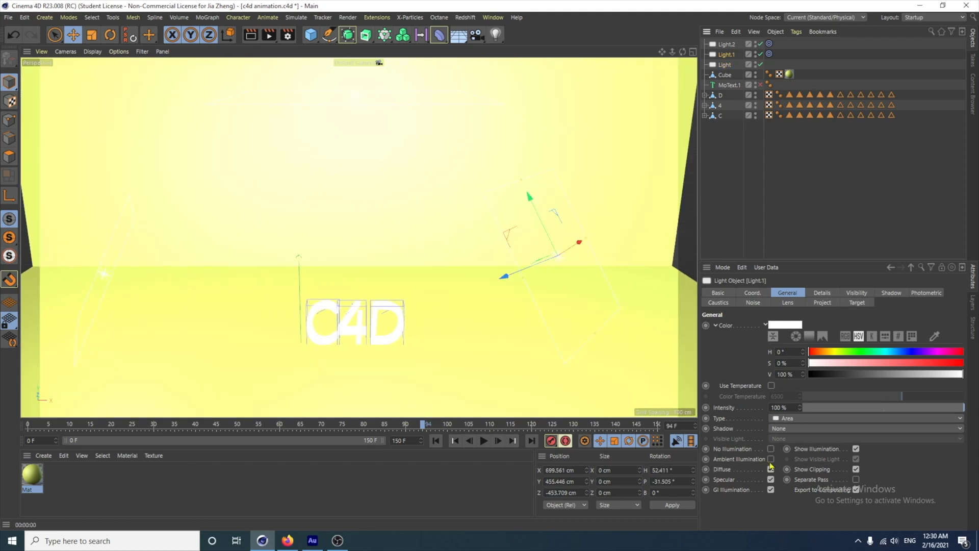
{"action": "left_click", "coordinate": [771, 459]}
{"action": "left_click", "coordinate": [726, 45]}
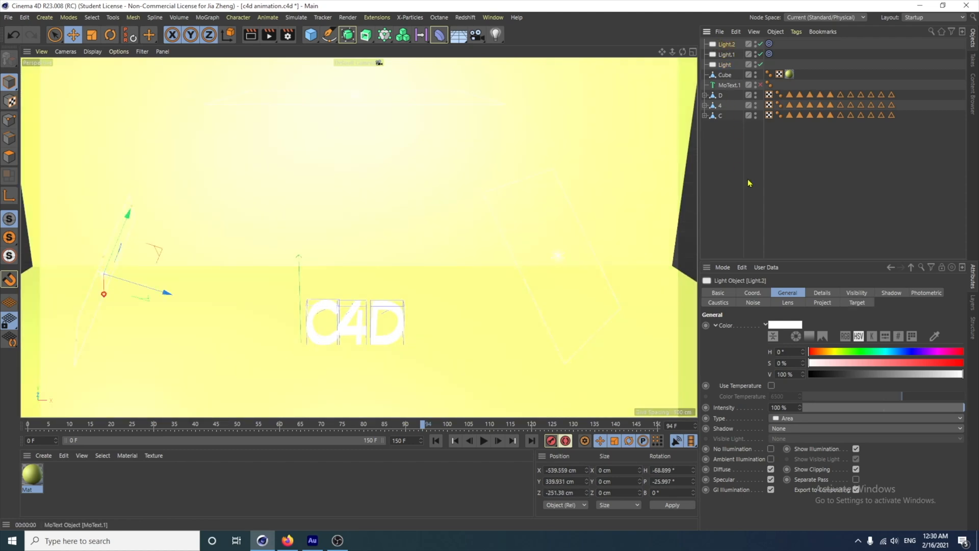
{"action": "left_click", "coordinate": [771, 459]}
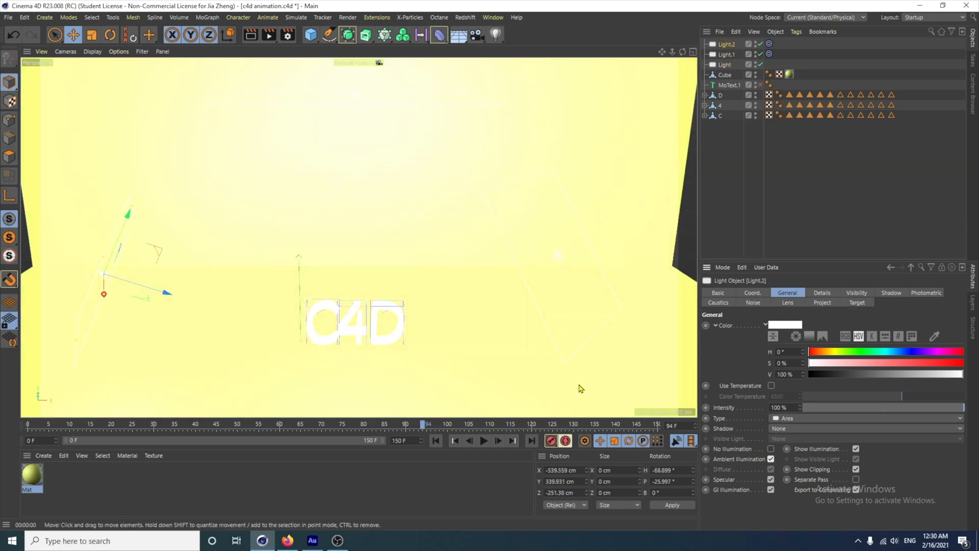
{"action": "left_click", "coordinate": [257, 38]}
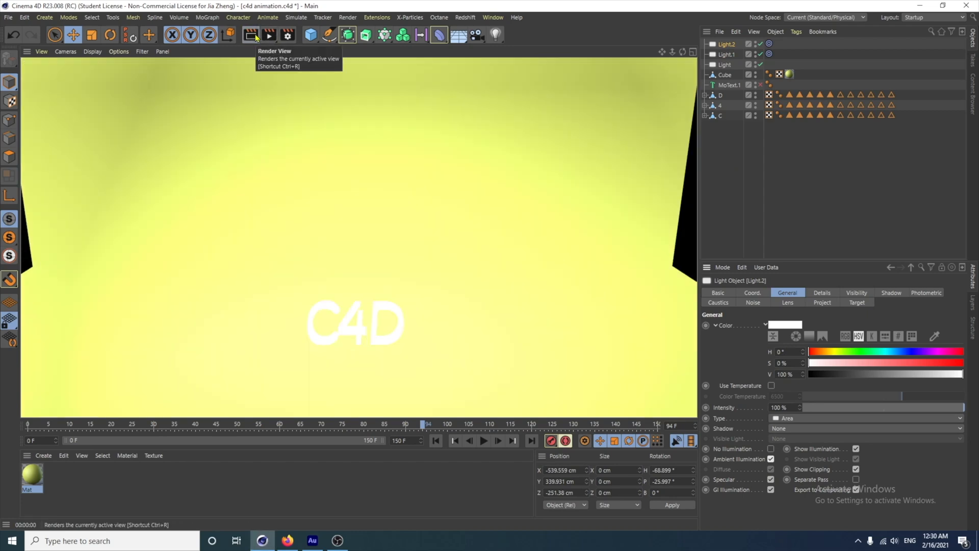
{"action": "left_click", "coordinate": [422, 262]}
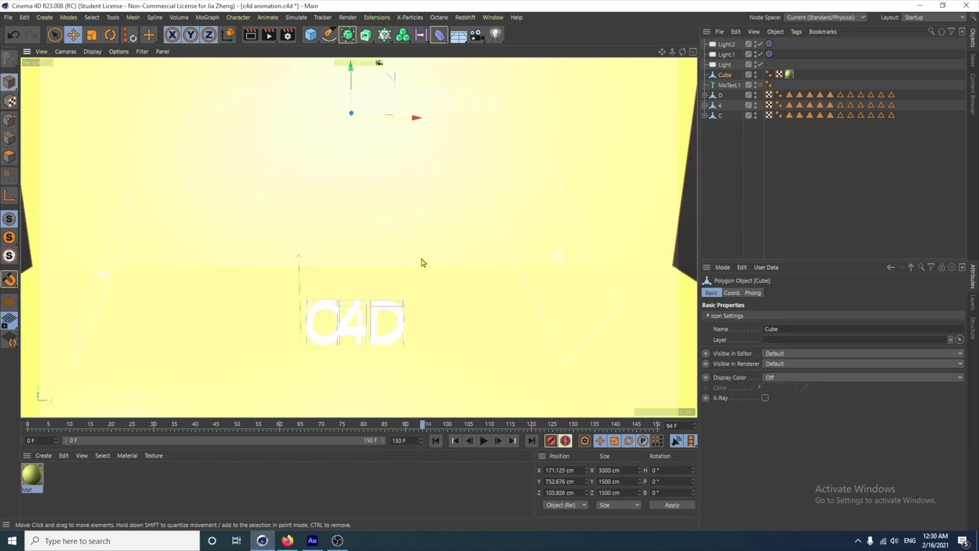
Set the overhead area light's shadow type to Shadow Maps (Soft)
{"action": "left_click_drag", "start_coordinate": [537, 323], "coordinate": [505, 301], "text": "alt"}
{"action": "scroll", "coordinate": [505, 301], "scroll_direction": "up", "scroll_amount": 3}
{"action": "left_click", "coordinate": [724, 64]}
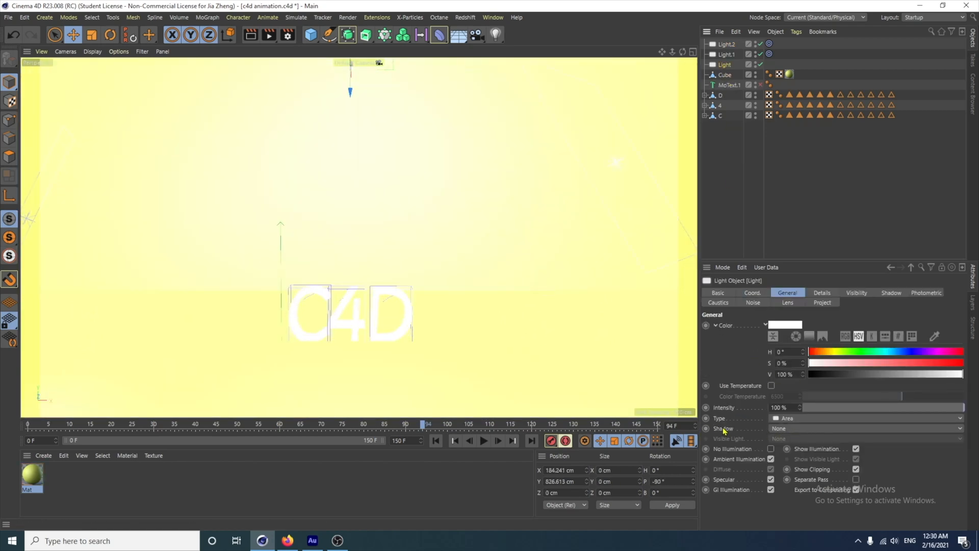
{"action": "left_click", "coordinate": [792, 430]}
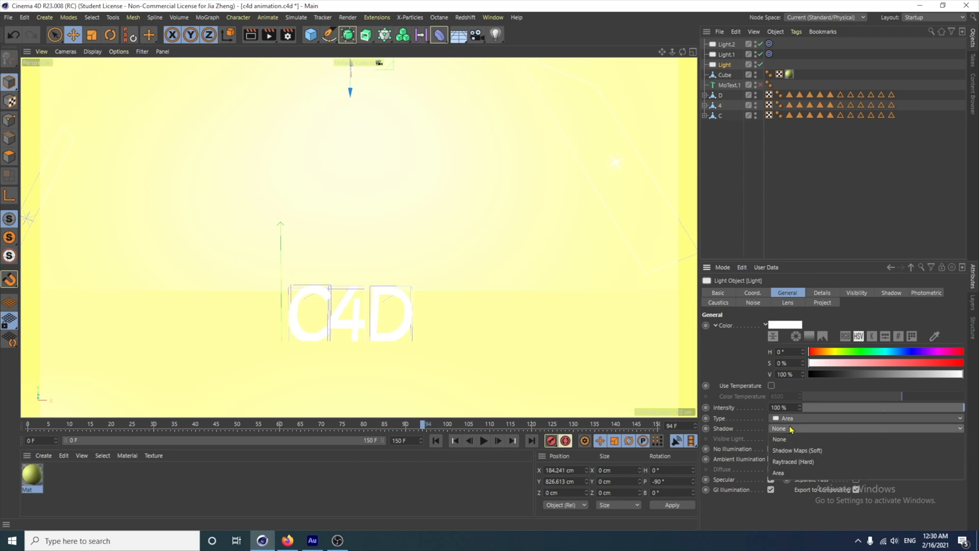
{"action": "left_click", "coordinate": [812, 448]}
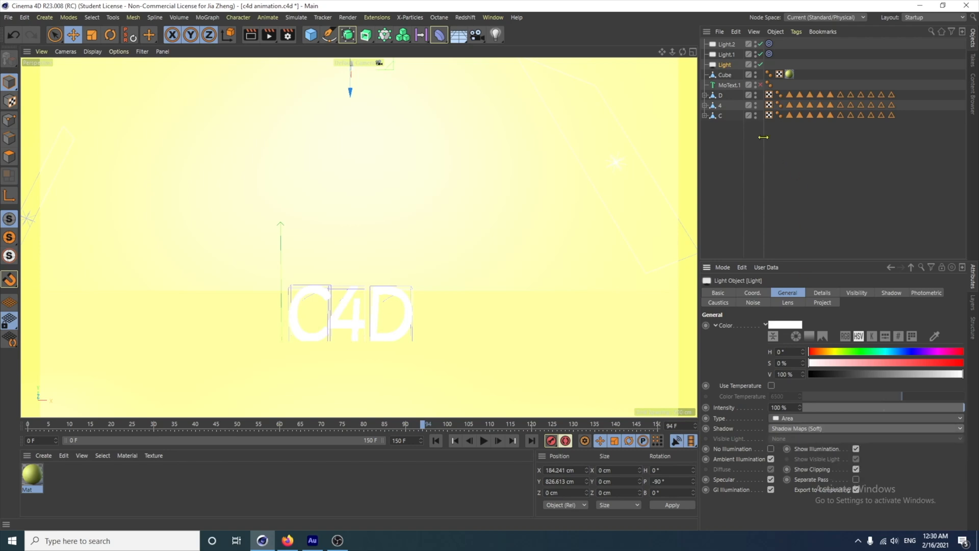
Set the shadows of both targeted side lights to Shadow Maps (Soft) and test-render the current view
{"action": "left_click", "coordinate": [727, 55]}
{"action": "left_click", "coordinate": [797, 430]}
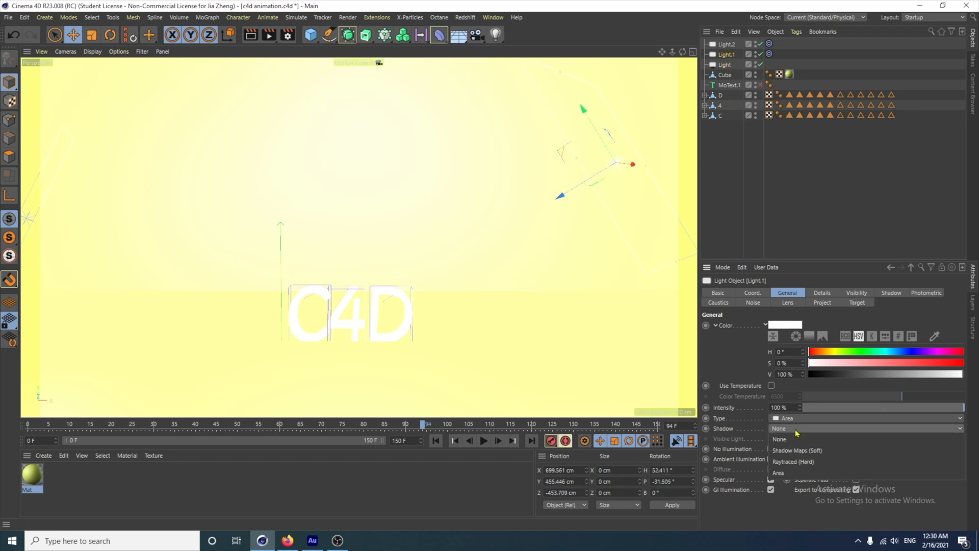
{"action": "left_click", "coordinate": [816, 451]}
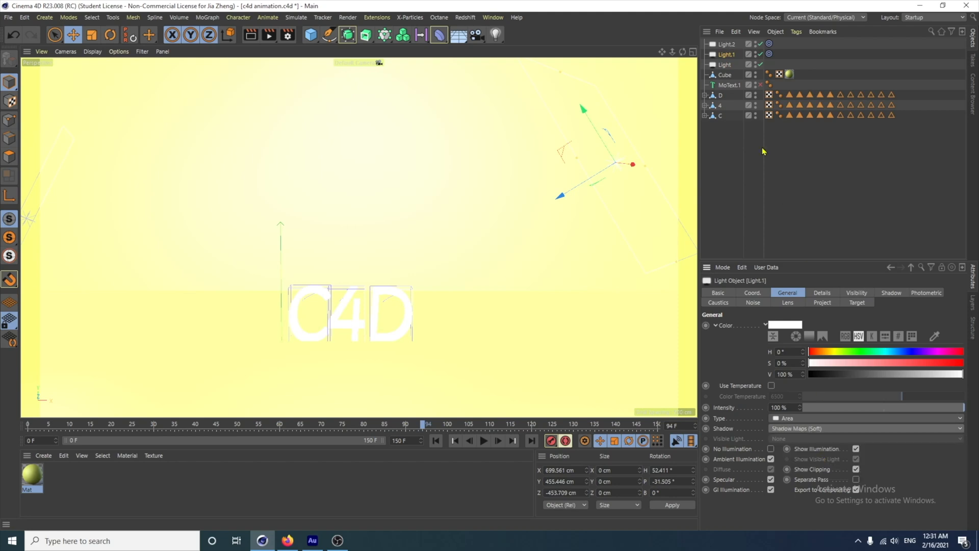
{"action": "left_click", "coordinate": [727, 44]}
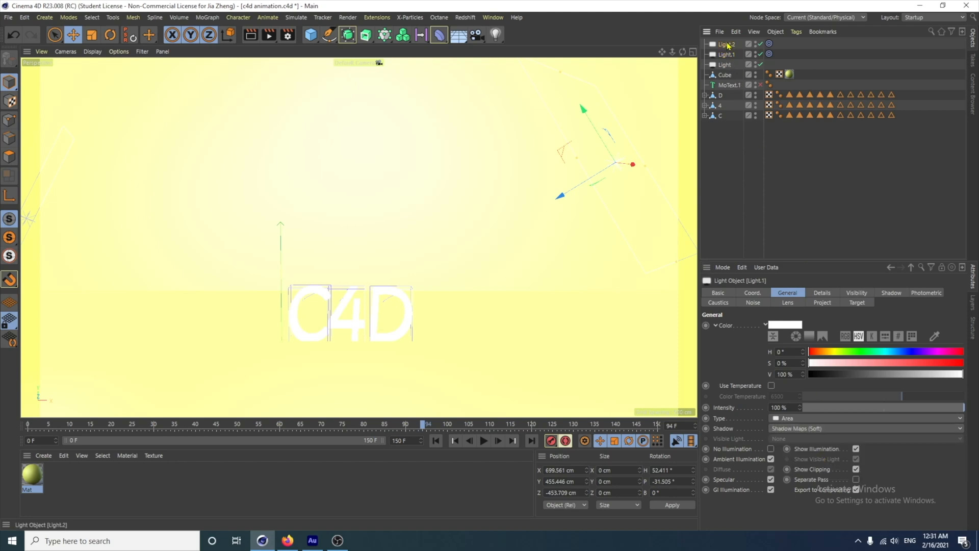
{"action": "left_click", "coordinate": [795, 430]}
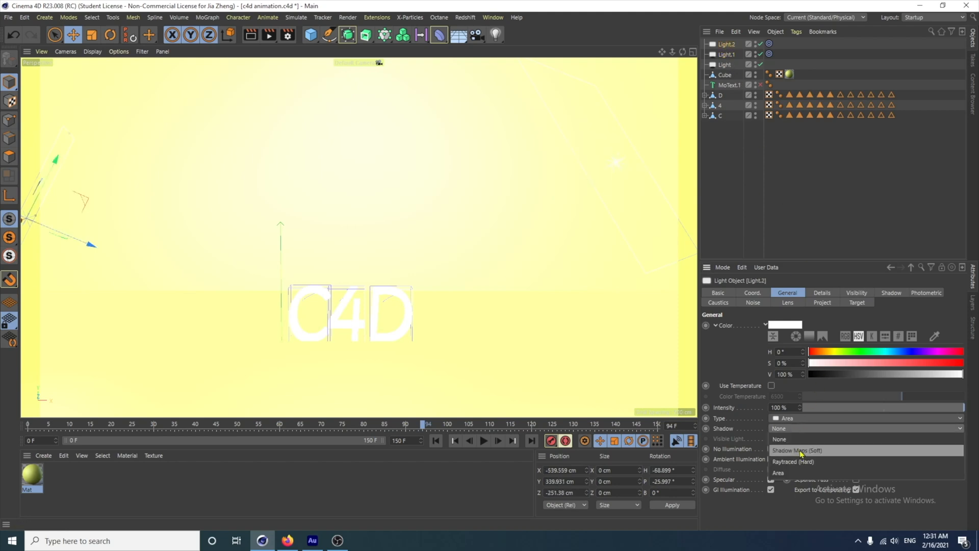
{"action": "left_click", "coordinate": [826, 451]}
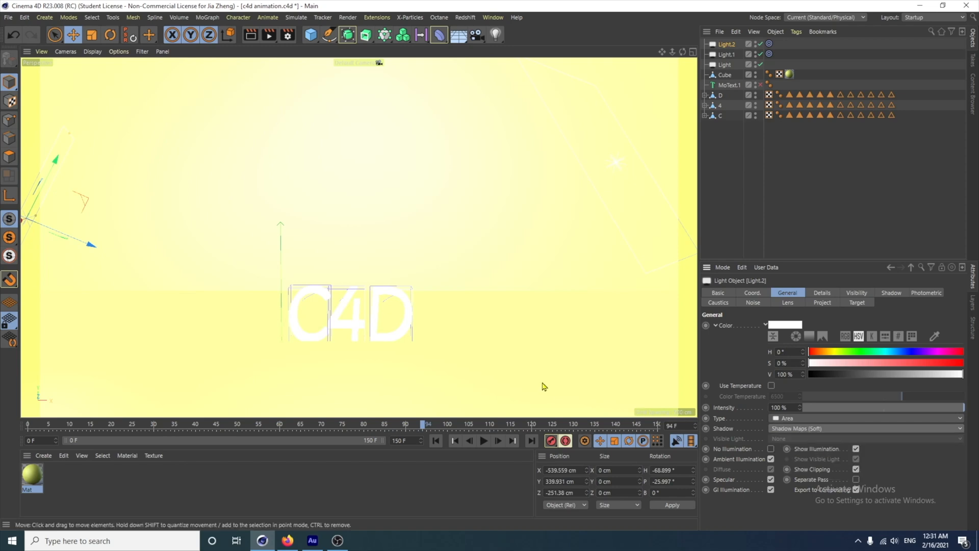
{"action": "left_click", "coordinate": [251, 34]}
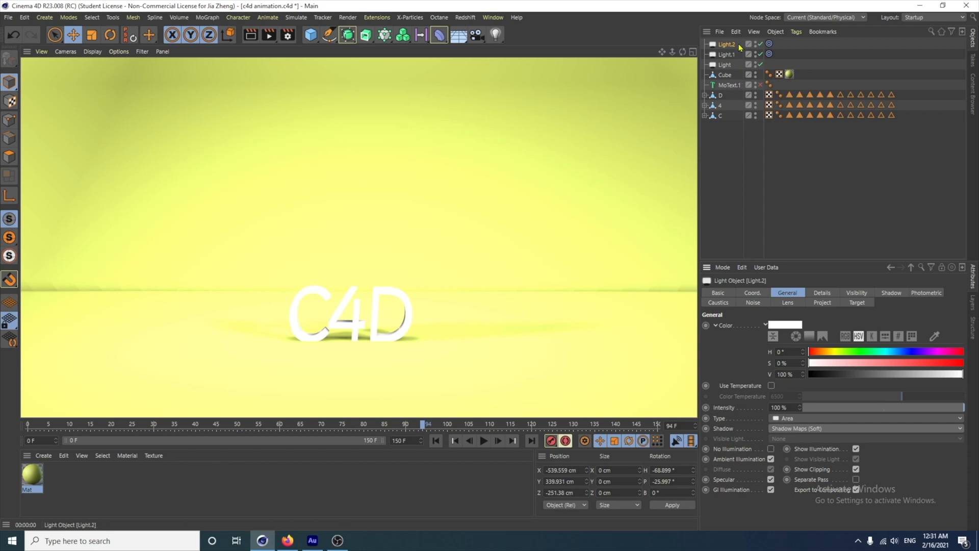
Lower the intensity of the area lights to 80%, starting with the targeted side lights
{"action": "left_click", "coordinate": [726, 45]}
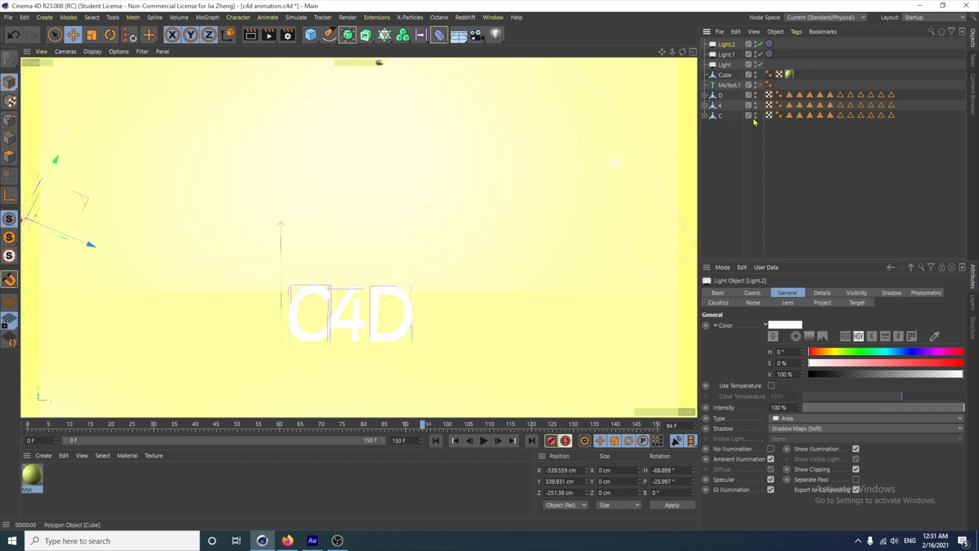
{"action": "left_click", "coordinate": [789, 407]}
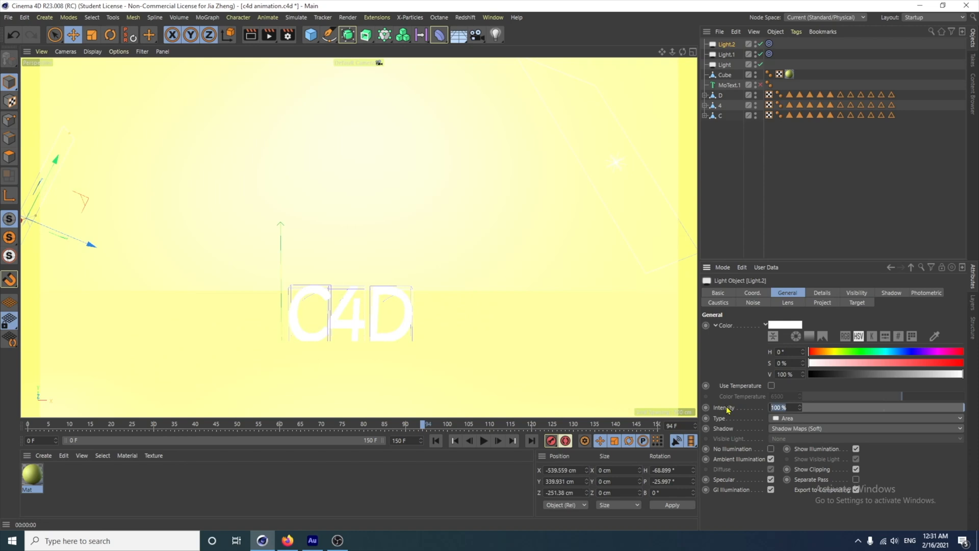
{"action": "type", "text": "80"}
{"action": "key", "text": "Return"}
{"action": "left_click", "coordinate": [727, 55]}
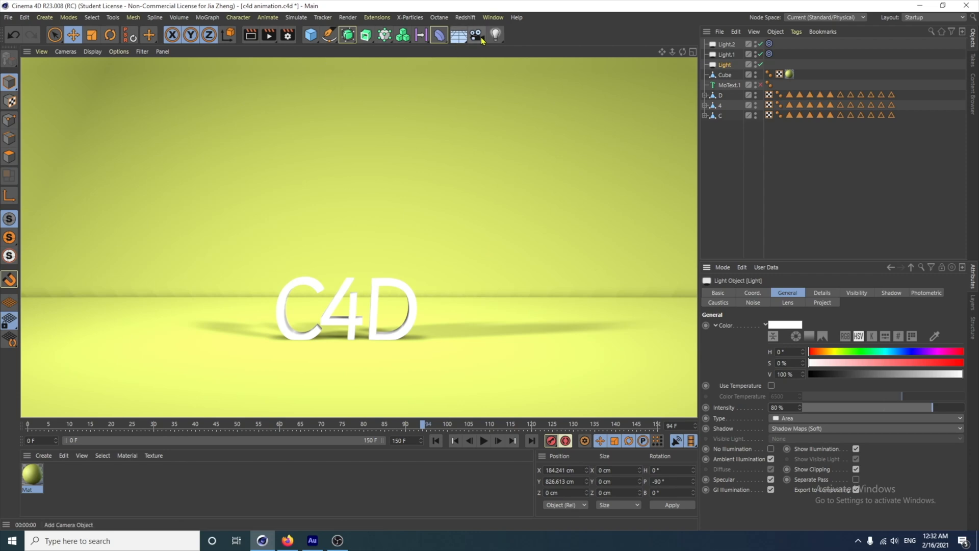
Add a camera object to the scene
{"action": "left_click_drag", "start_coordinate": [482, 41], "coordinate": [514, 49]}
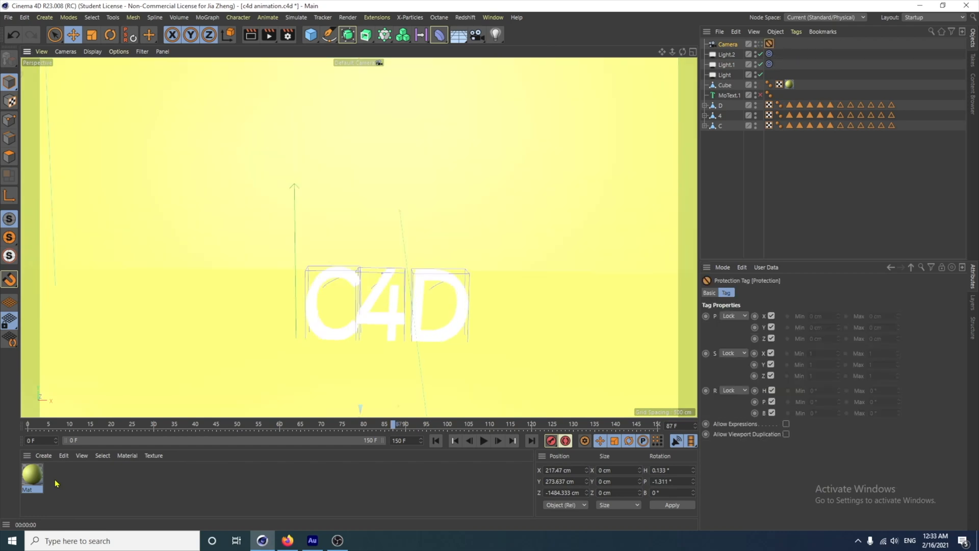
Create a new material and load the Metal surface shader as its color texture
{"action": "double_click", "coordinate": [56, 483]}
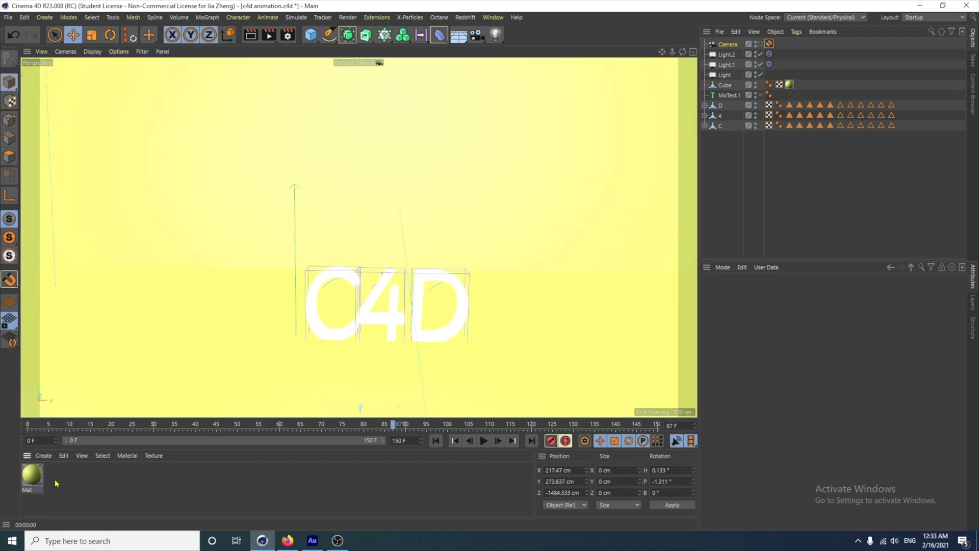
{"action": "double_click", "coordinate": [32, 477]}
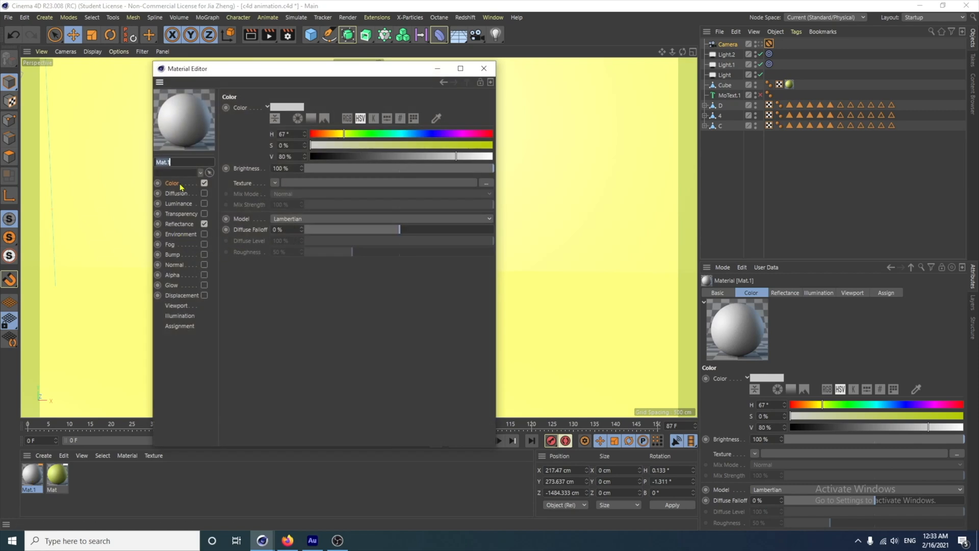
{"action": "left_click", "coordinate": [276, 184]}
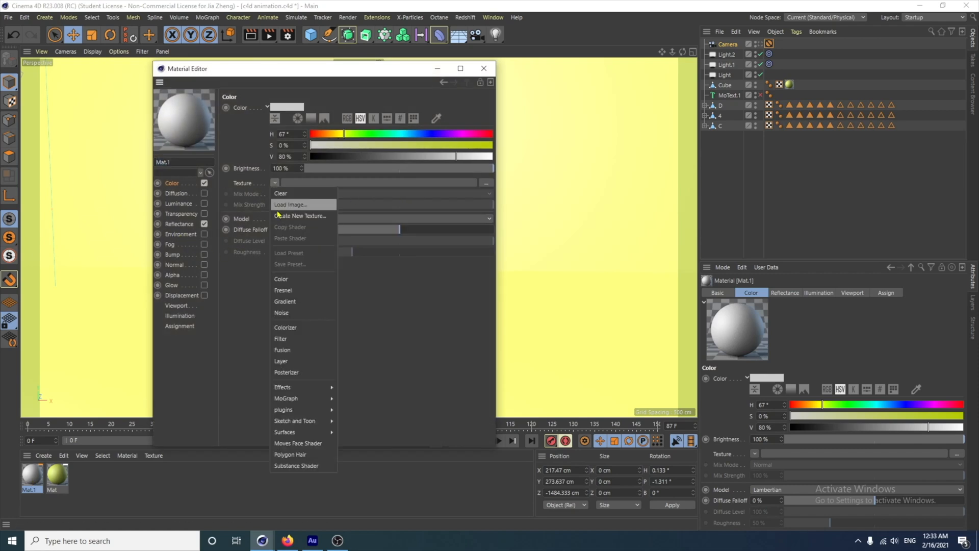
{"action": "left_click", "coordinate": [272, 185]}
{"action": "left_click", "coordinate": [272, 185]}
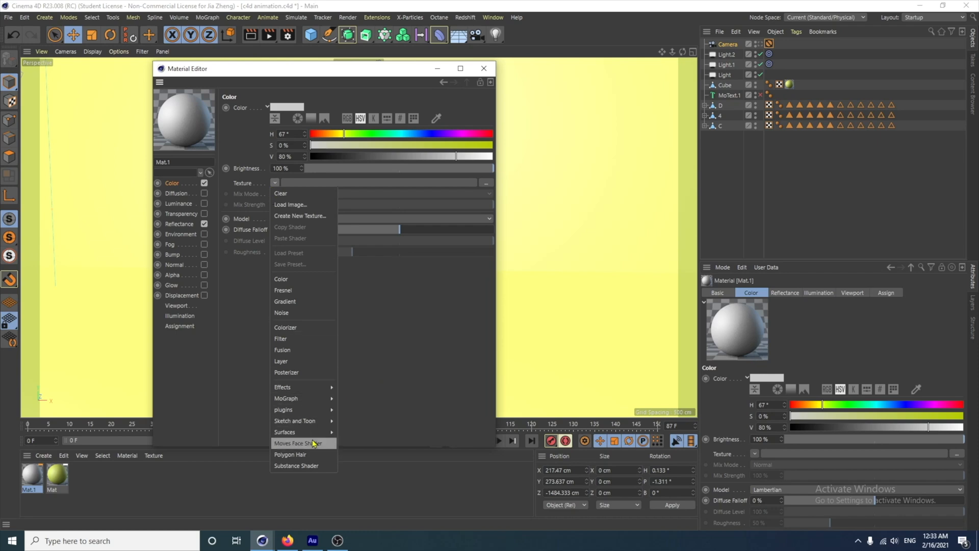
{"action": "mouse_move", "coordinate": [318, 434]}
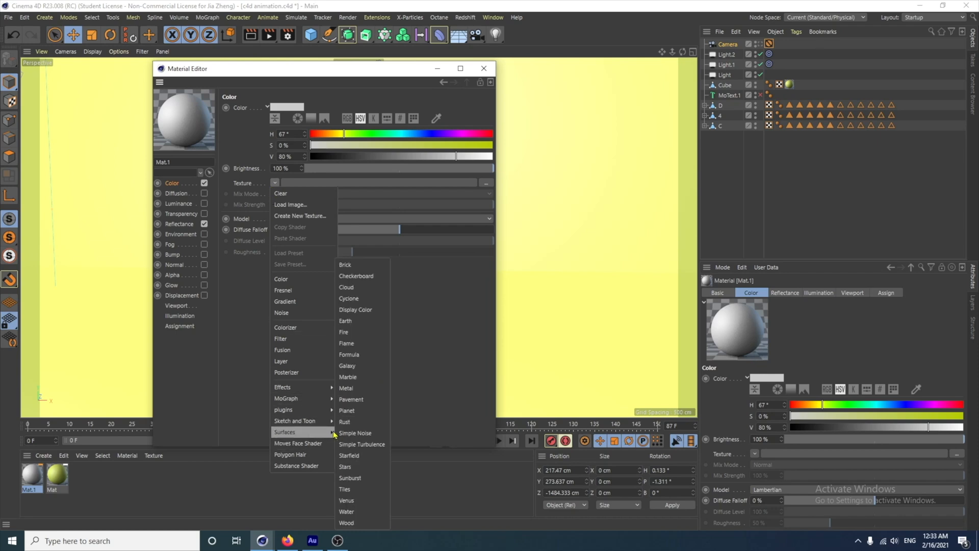
{"action": "left_click", "coordinate": [362, 388]}
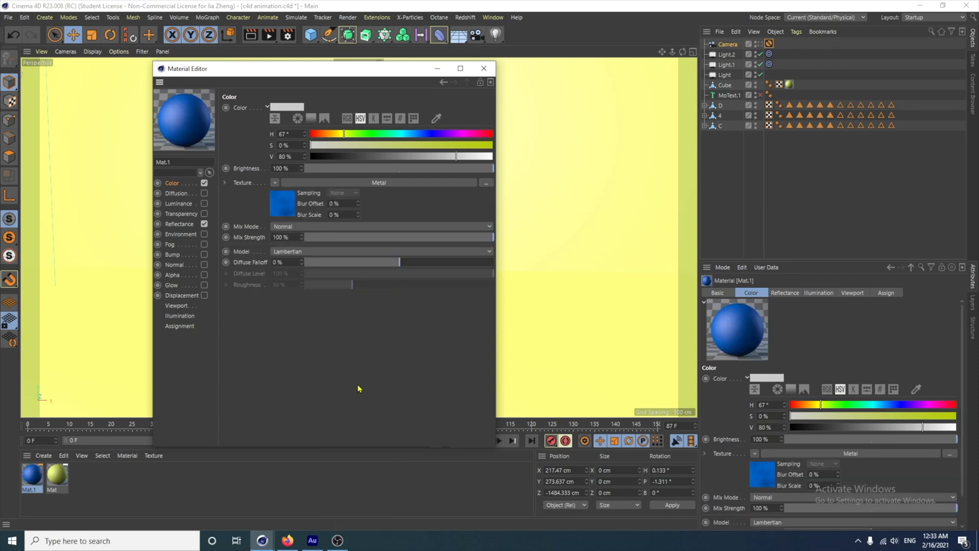
{"action": "left_click_drag", "start_coordinate": [322, 68], "coordinate": [362, 103]}
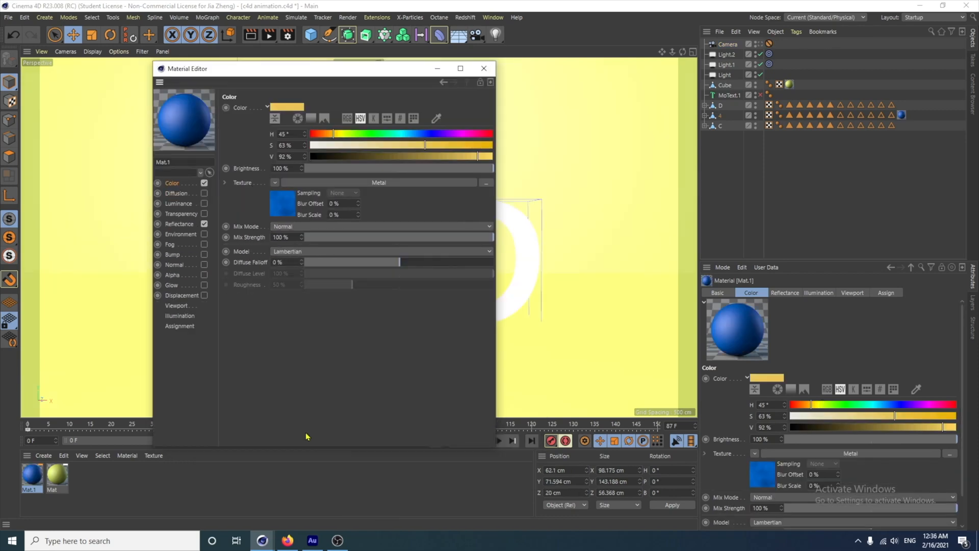
Make both gradient knots of the Metal shader white and apply the material to the 4
{"action": "left_click", "coordinate": [277, 210]}
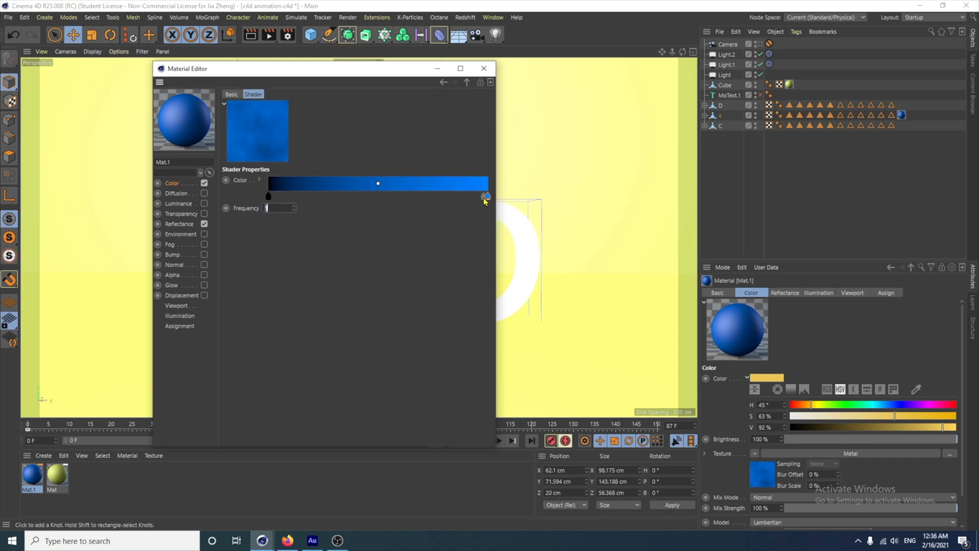
{"action": "left_click_drag", "start_coordinate": [485, 201], "coordinate": [466, 251]}
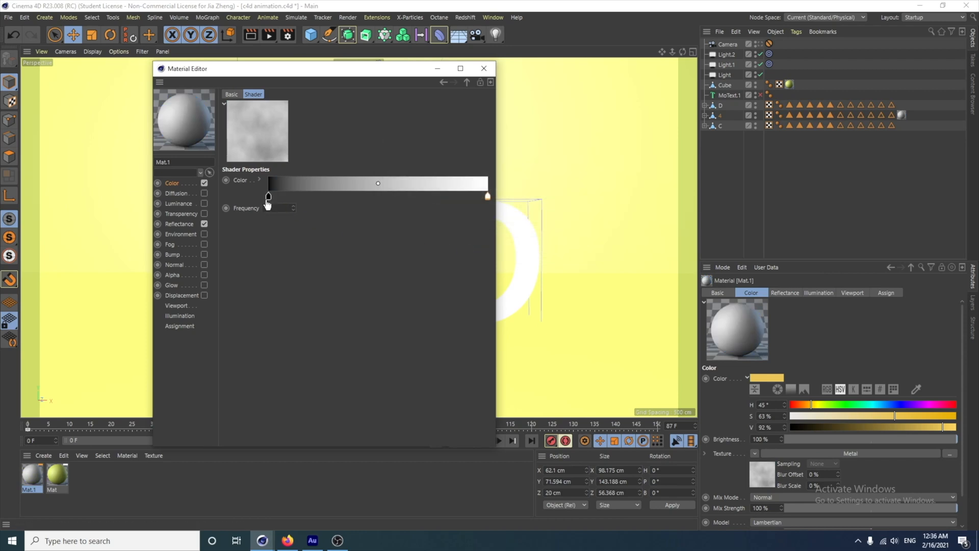
{"action": "double_click", "coordinate": [267, 197]}
{"action": "left_click", "coordinate": [347, 233]}
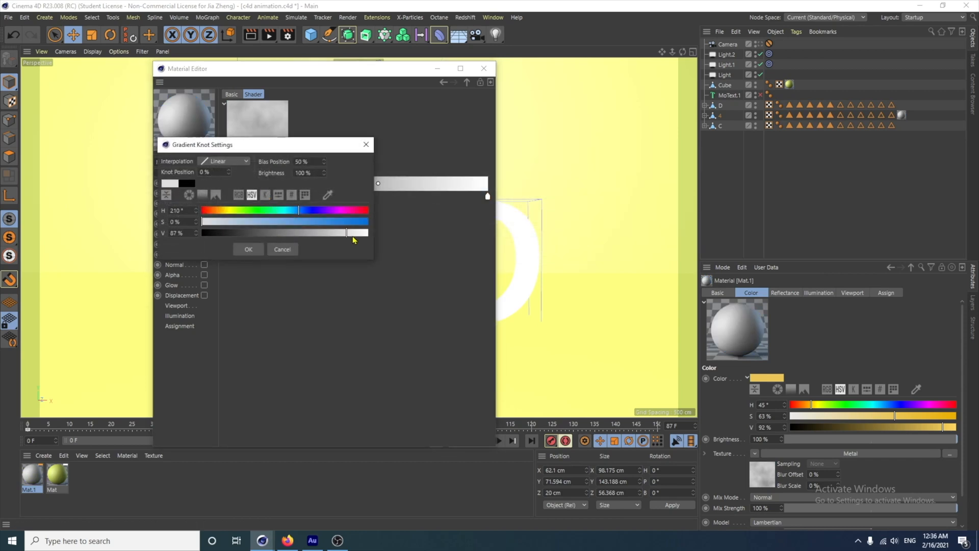
{"action": "left_click", "coordinate": [366, 233]}
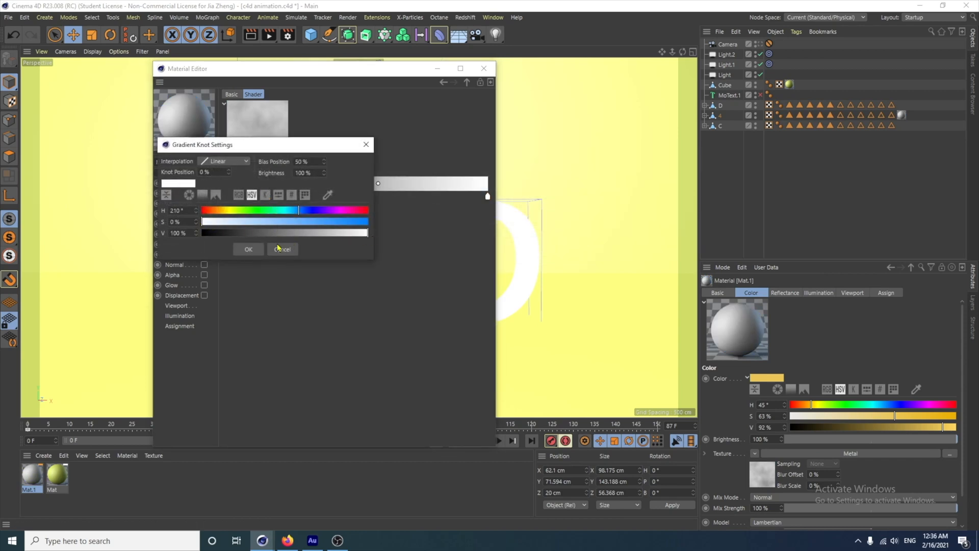
{"action": "left_click", "coordinate": [258, 250]}
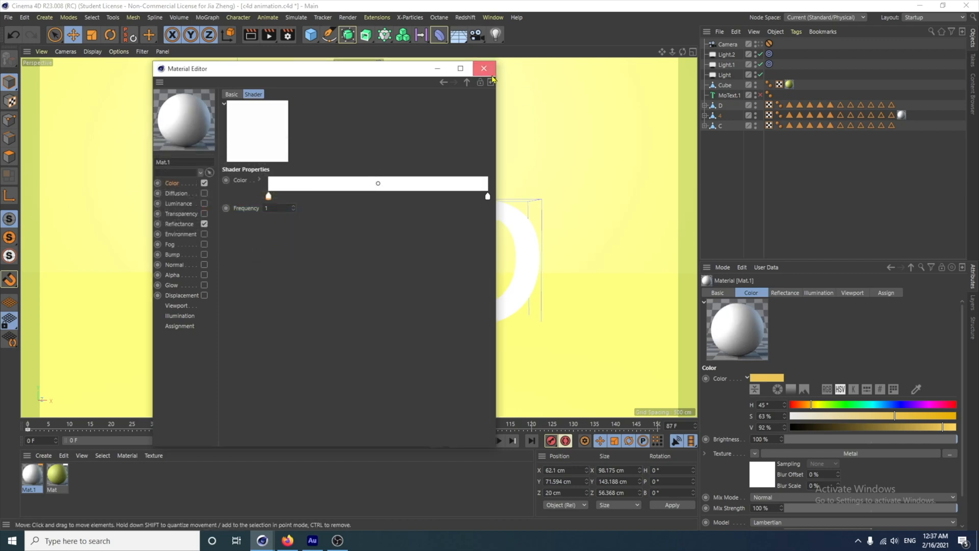
{"action": "left_click", "coordinate": [484, 69]}
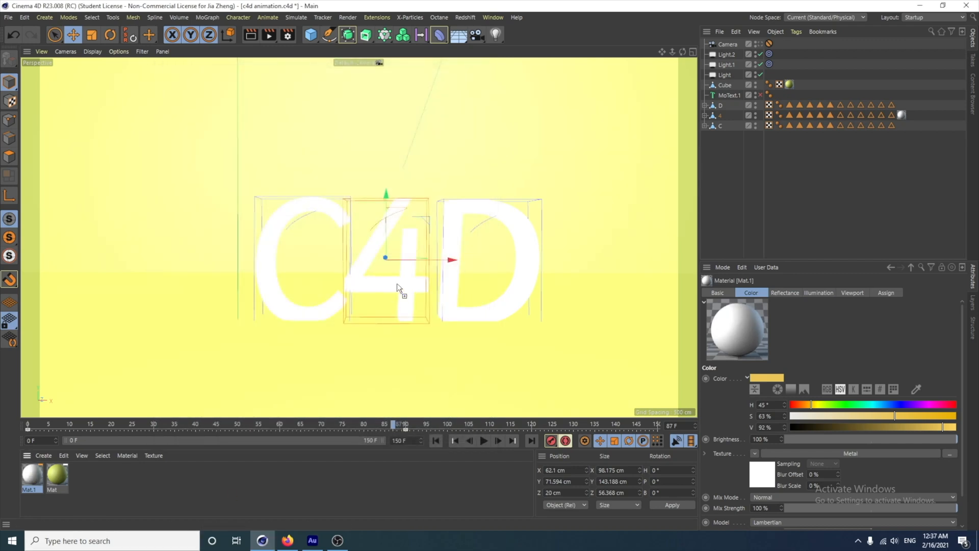
{"action": "left_click_drag", "start_coordinate": [397, 284], "coordinate": [393, 285]}
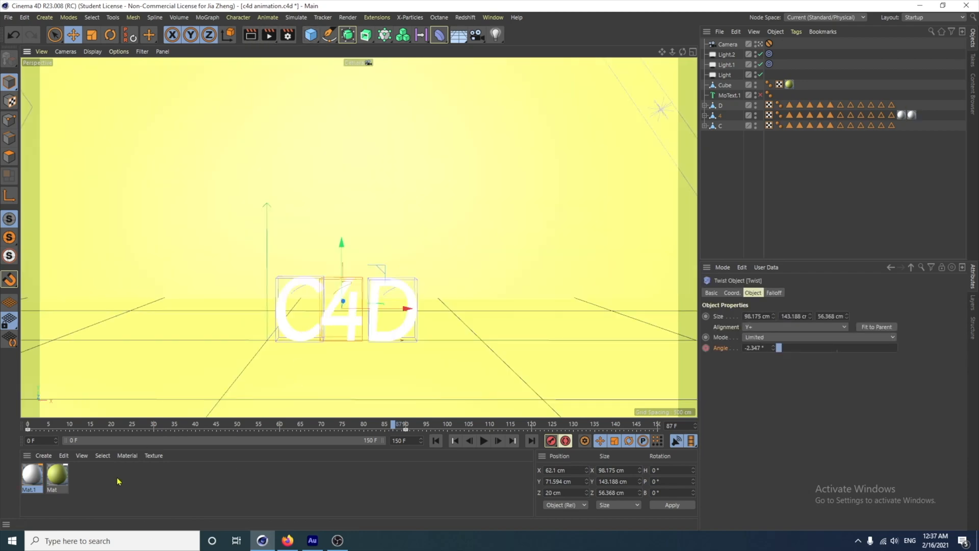
Create another new default material alongside the existing two
{"action": "double_click", "coordinate": [74, 489]}
{"action": "left_click", "coordinate": [74, 487]}
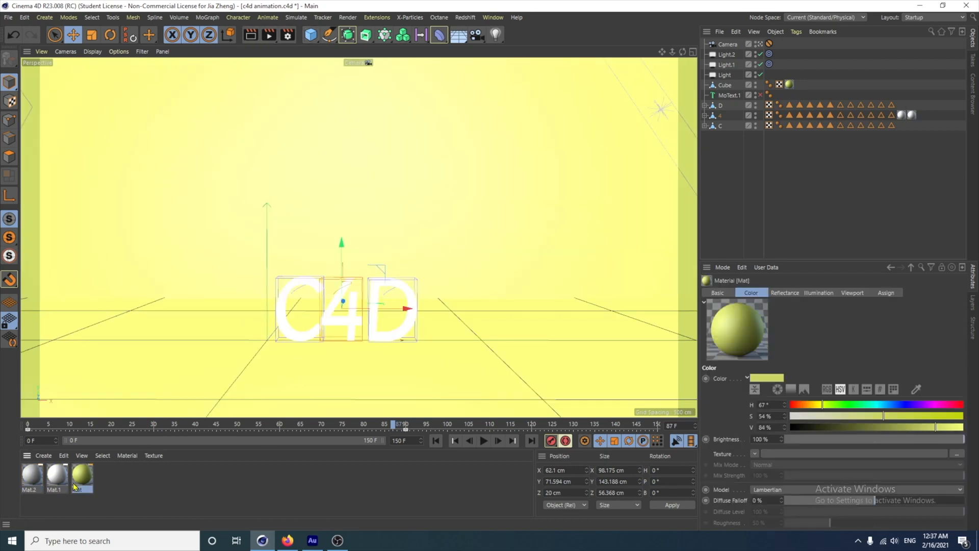
{"action": "left_click", "coordinate": [32, 482]}
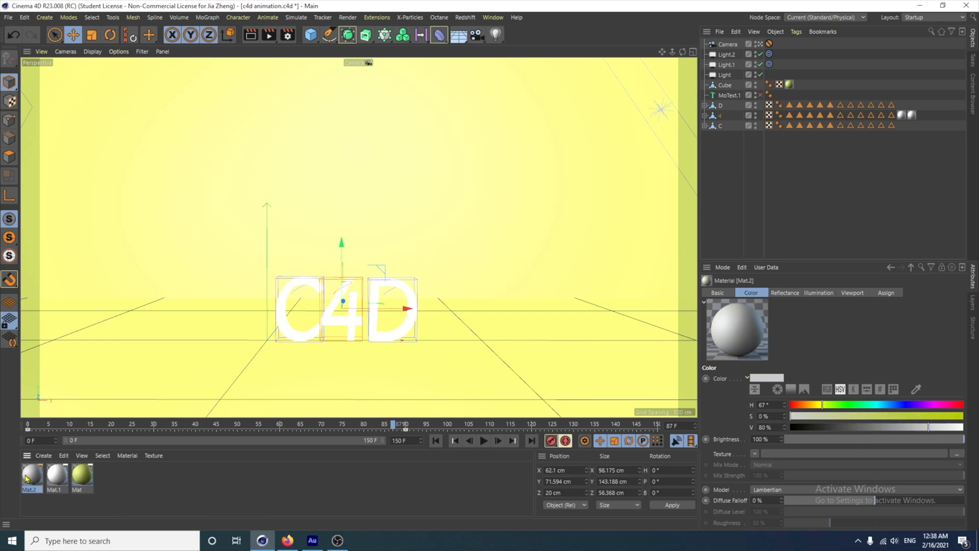
Rename the white Metal material Mat.1 as 4
{"action": "left_click", "coordinate": [57, 482]}
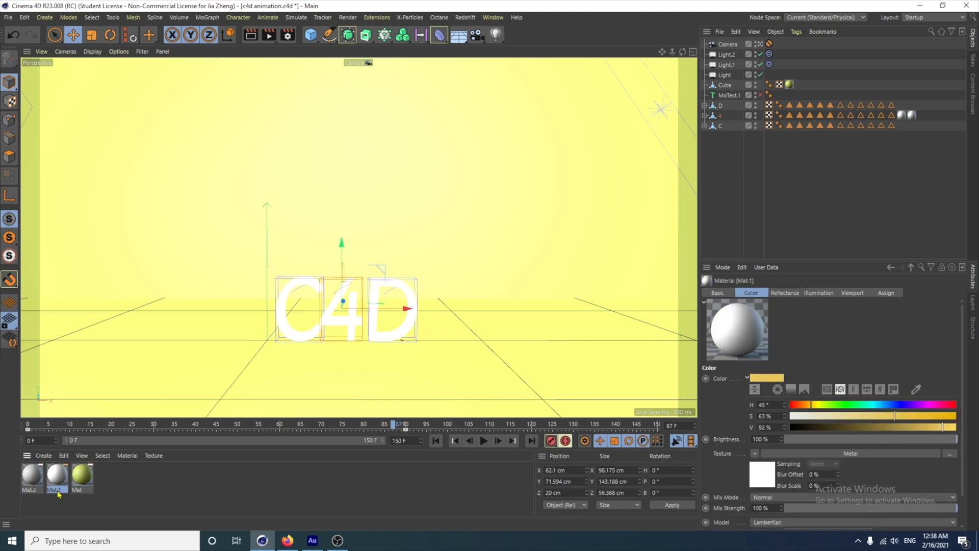
{"action": "right_click", "coordinate": [58, 493]}
{"action": "left_click", "coordinate": [47, 490]}
{"action": "double_click", "coordinate": [58, 482]}
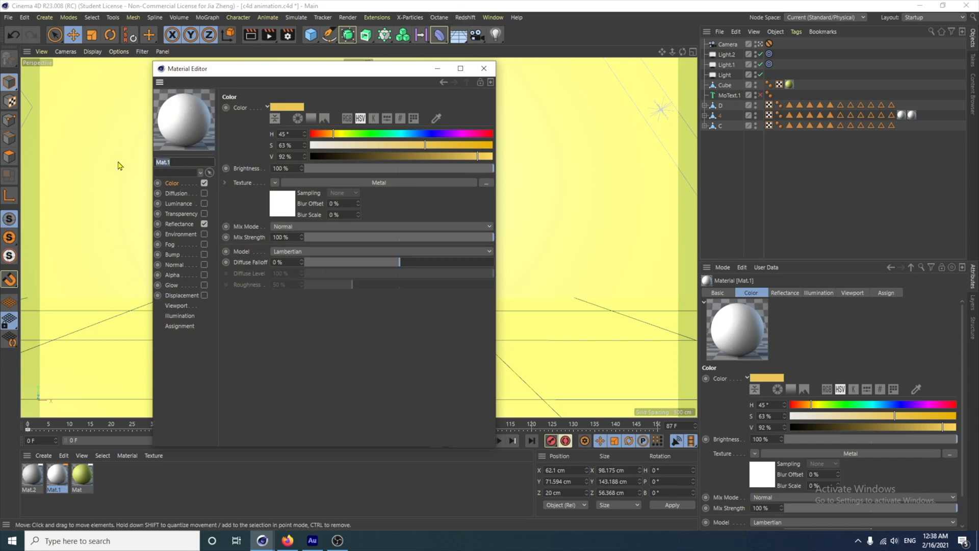
{"action": "type", "text": "4"}
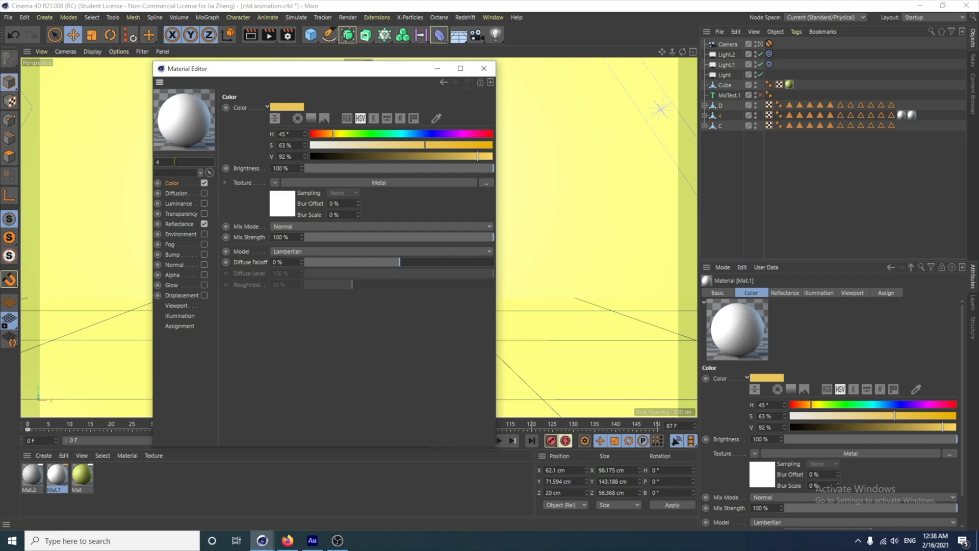
{"action": "key", "text": "Return"}
{"action": "left_click", "coordinate": [484, 69]}
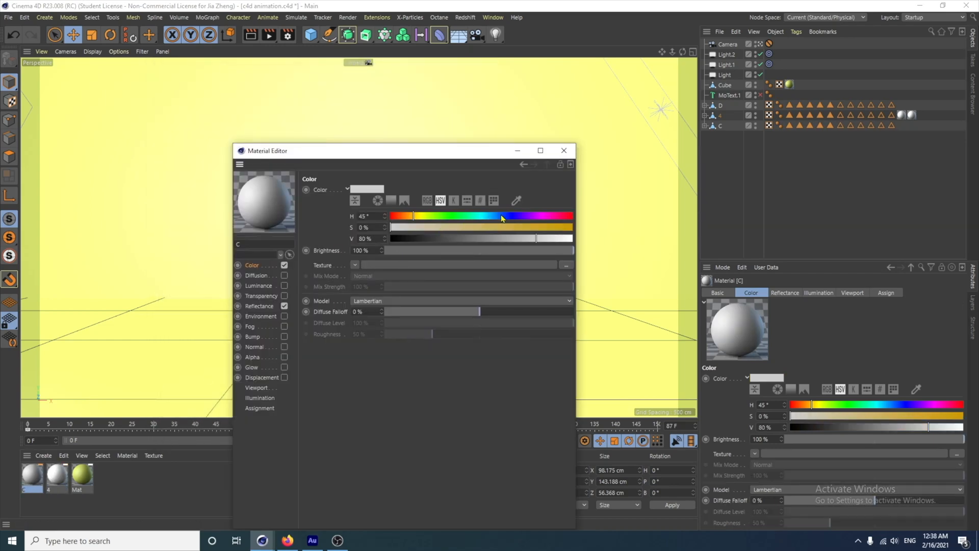
Color material C purple with hue 260°, saturation 69% and value 91%
{"action": "left_click", "coordinate": [523, 216]}
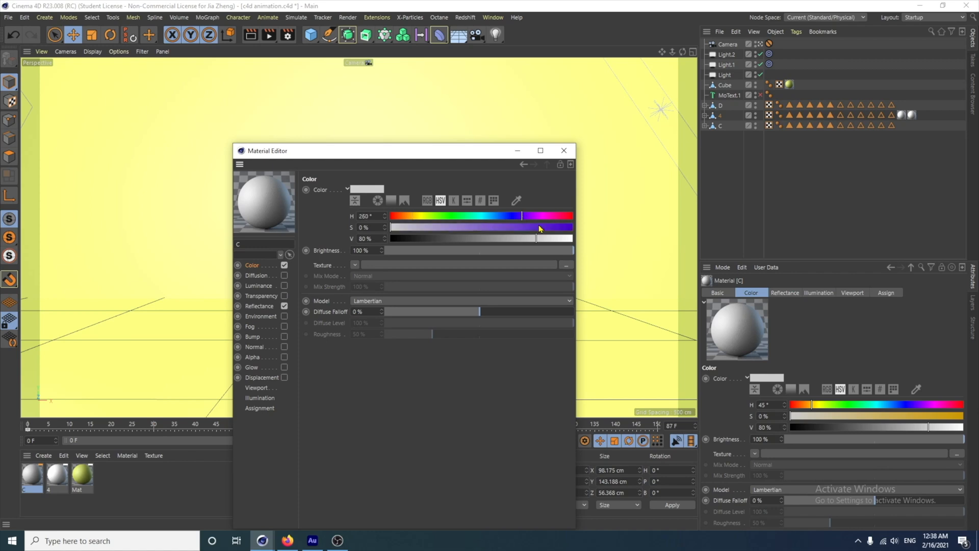
{"action": "left_click", "coordinate": [540, 227]}
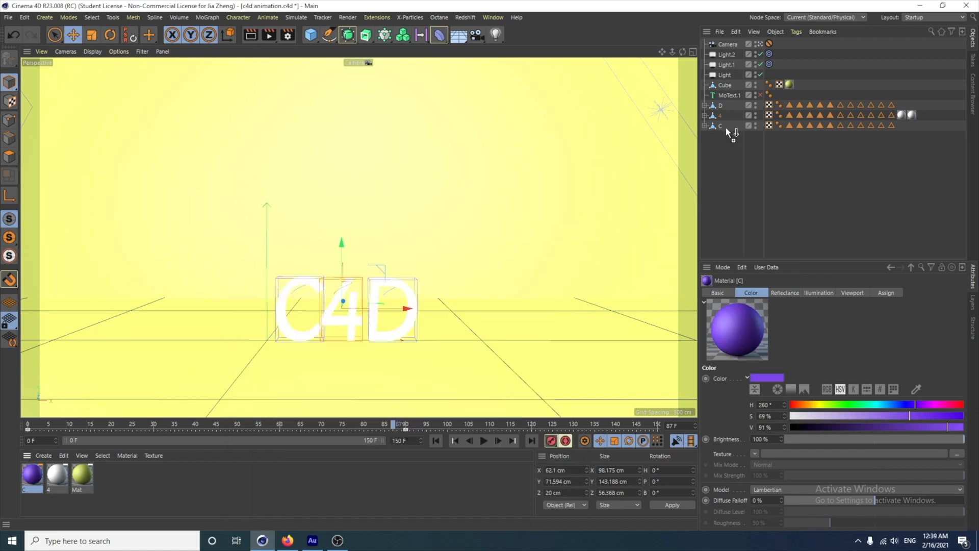
Apply the purple material to the letter C, and create another new default material named D
{"action": "left_click_drag", "start_coordinate": [734, 131], "coordinate": [735, 125]}
{"action": "double_click", "coordinate": [110, 479]}
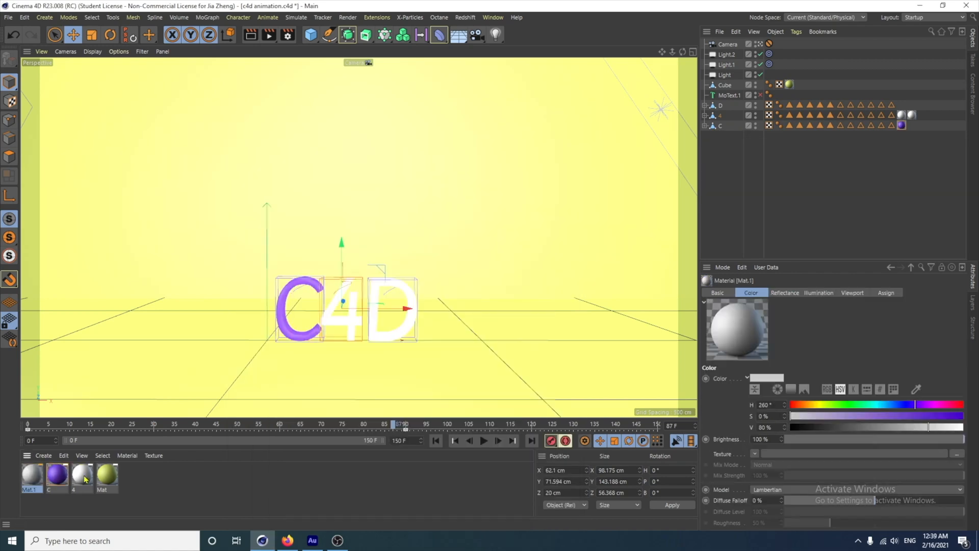
{"action": "double_click", "coordinate": [29, 477]}
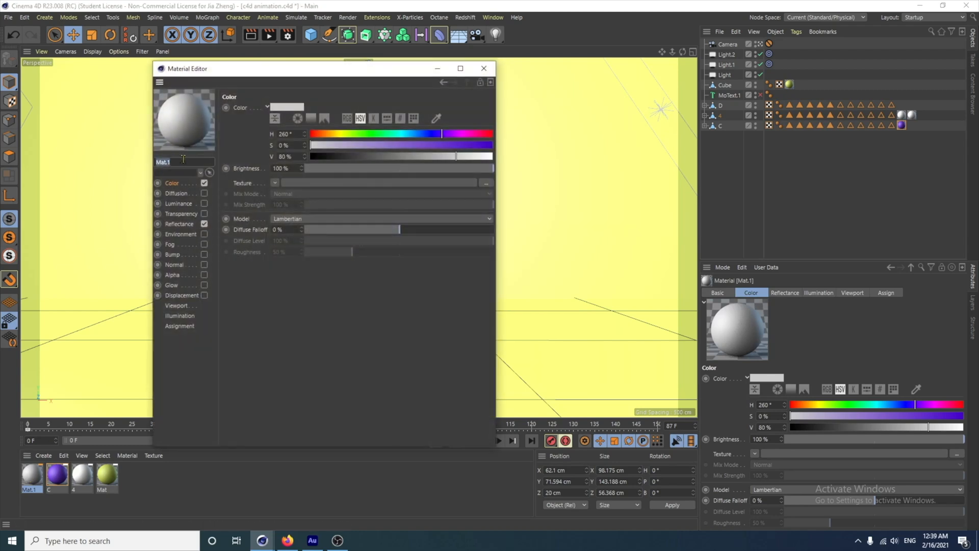
{"action": "type", "text": "D"}
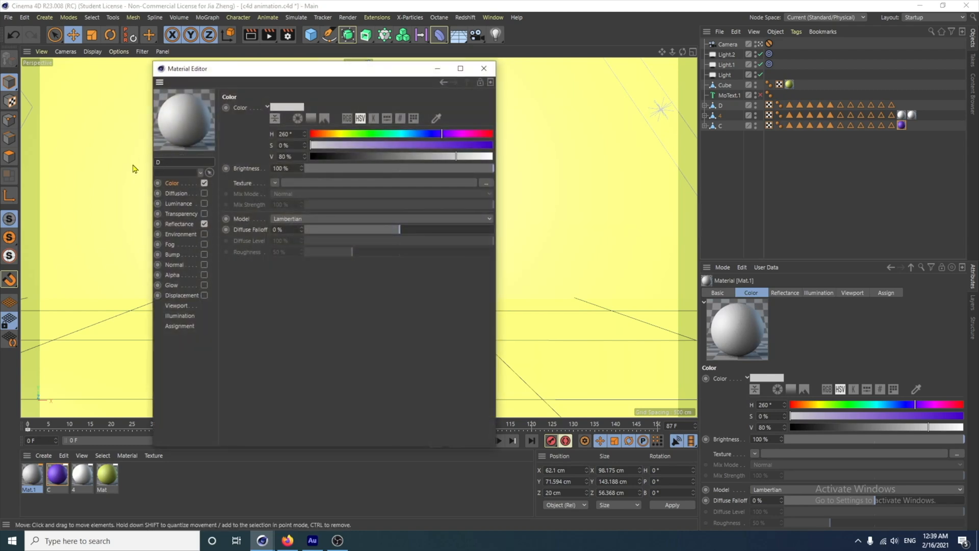
{"action": "key", "text": "Return"}
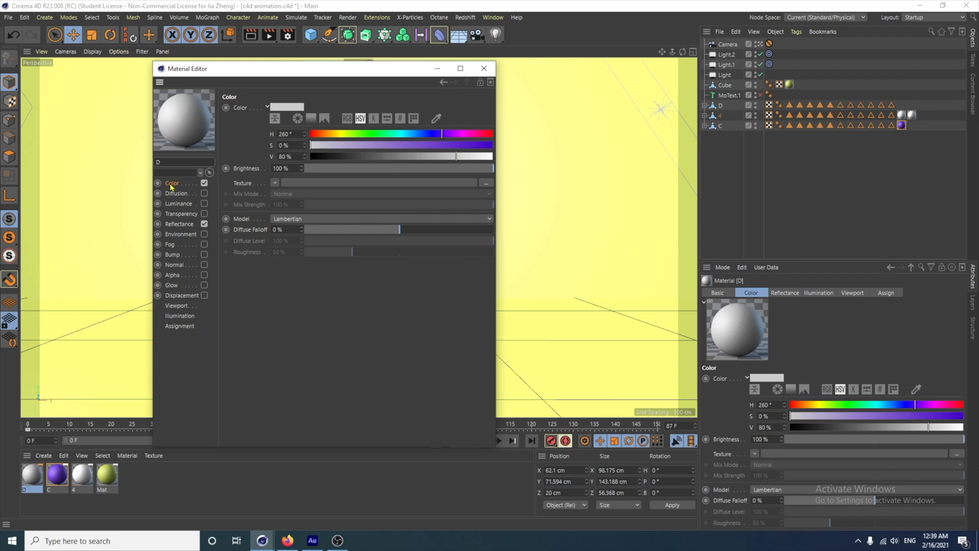
Color material D bright red with hue 8° and saturation 98%, raise its value, and apply it to the letter D
{"action": "left_click", "coordinate": [314, 134]}
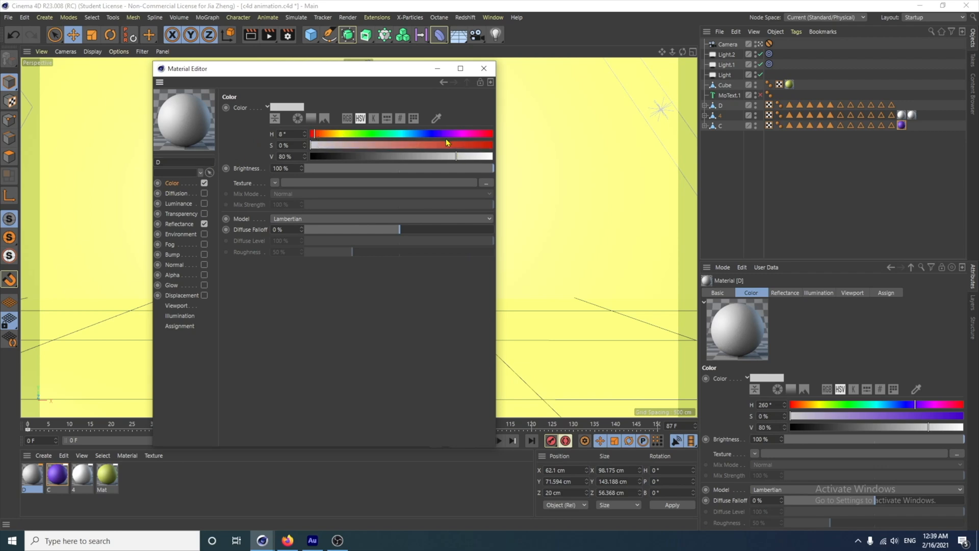
{"action": "left_click", "coordinate": [489, 146]}
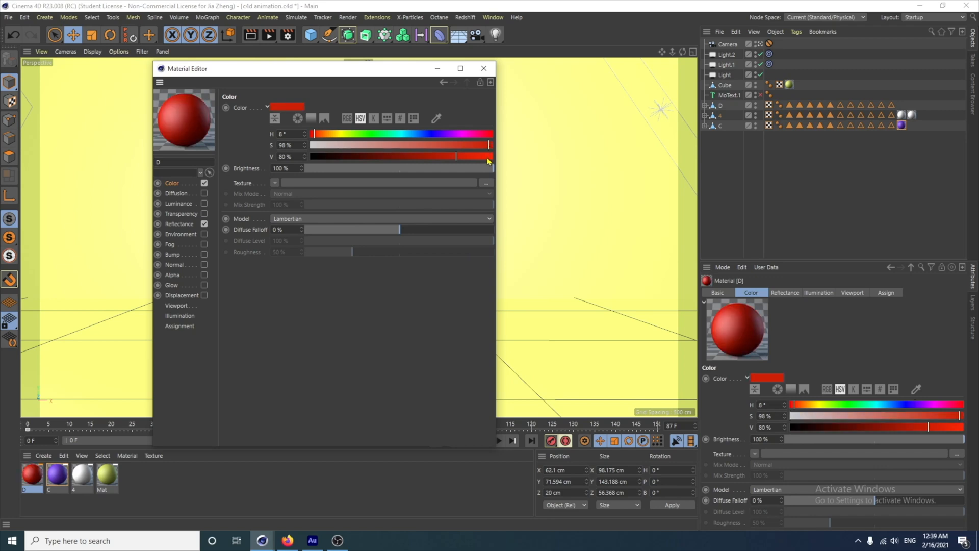
{"action": "left_click_drag", "start_coordinate": [489, 157], "coordinate": [491, 159]}
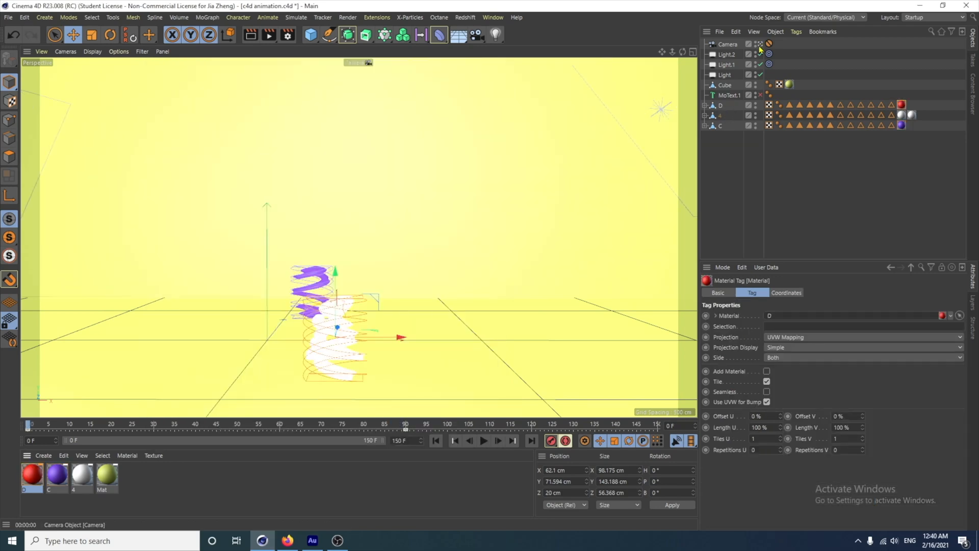
Leave the scene camera view, reframe the twisted letters from the default camera, and render test previews of frame 0
{"action": "left_click", "coordinate": [761, 45]}
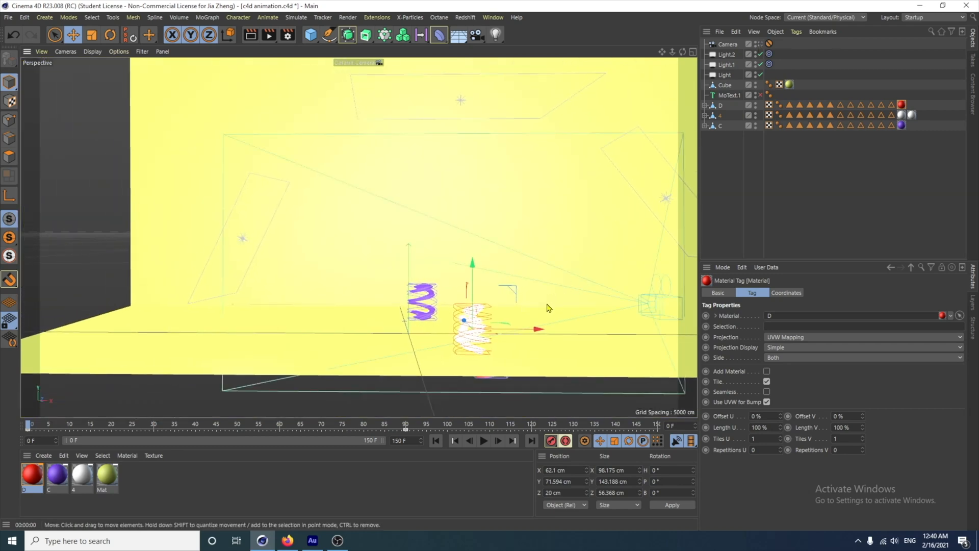
{"action": "middle_click_drag", "start_coordinate": [546, 305], "coordinate": [464, 327], "text": "alt"}
{"action": "left_click_drag", "start_coordinate": [466, 327], "coordinate": [422, 338], "text": "alt"}
{"action": "right_click_drag", "start_coordinate": [411, 338], "coordinate": [418, 301], "text": "alt"}
{"action": "middle_click_drag", "start_coordinate": [406, 308], "coordinate": [430, 288], "text": "alt"}
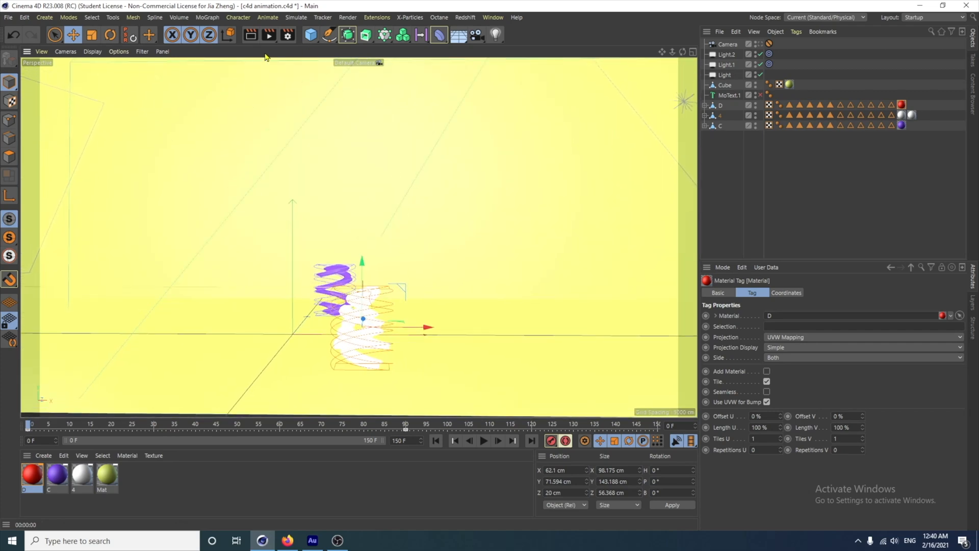
{"action": "left_click", "coordinate": [250, 35]}
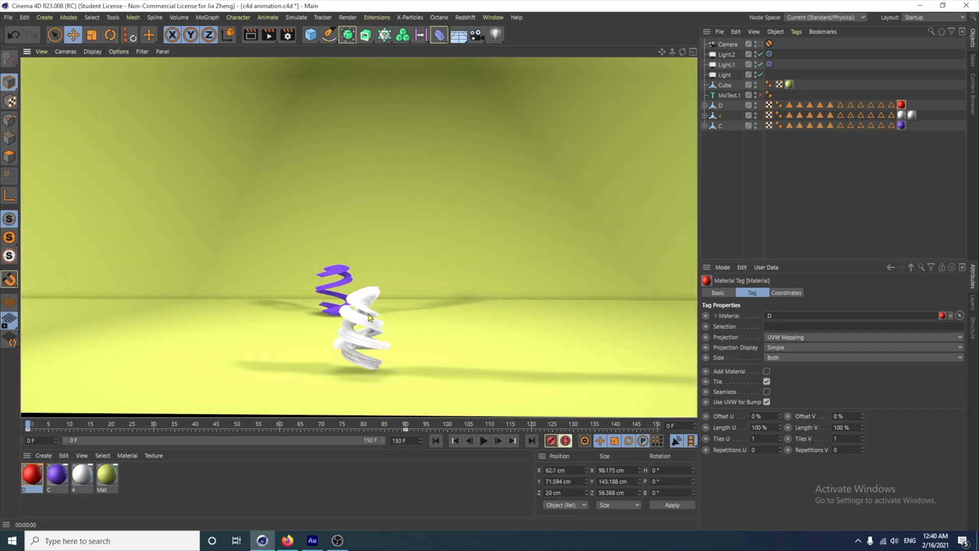
{"action": "left_click", "coordinate": [444, 297]}
{"action": "key", "text": "ctrl+z"}
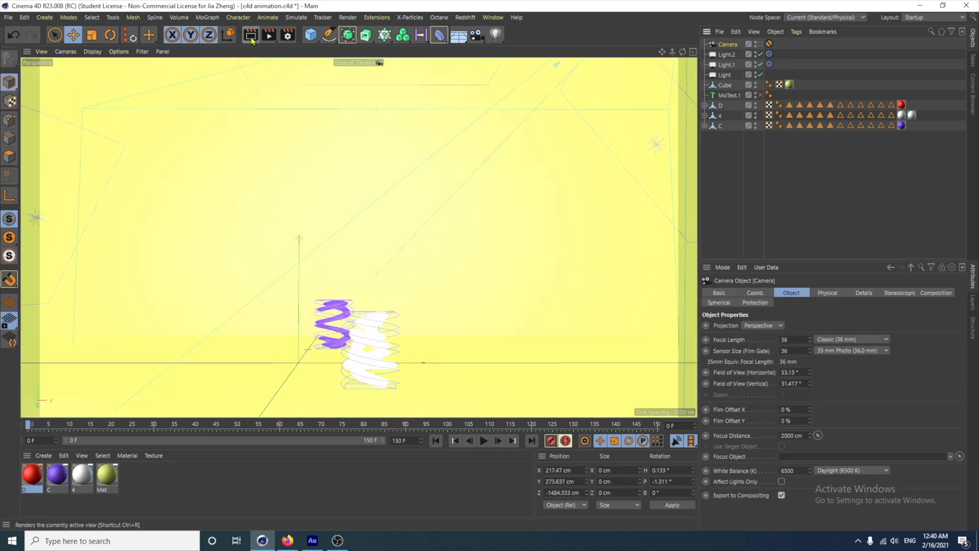
{"action": "left_click", "coordinate": [250, 35]}
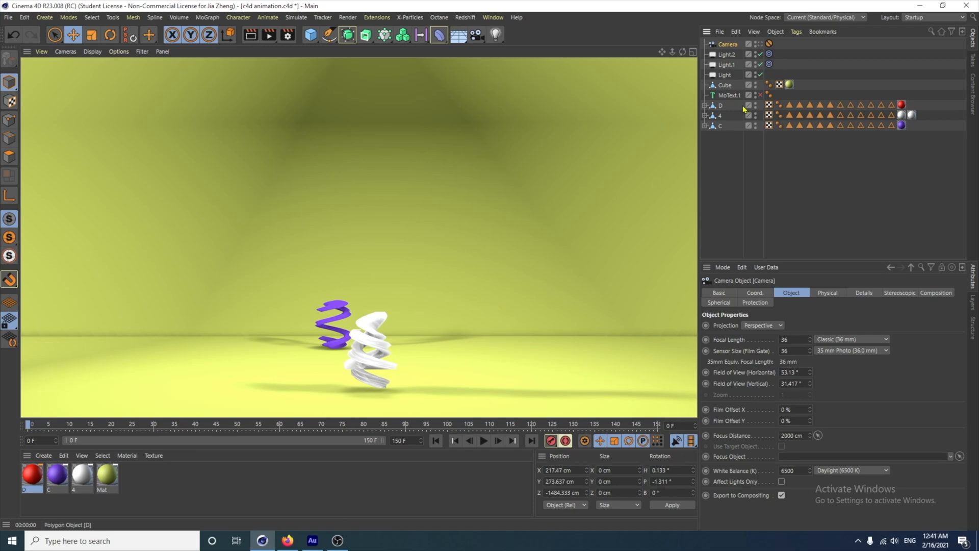
{"action": "left_click", "coordinate": [653, 131]}
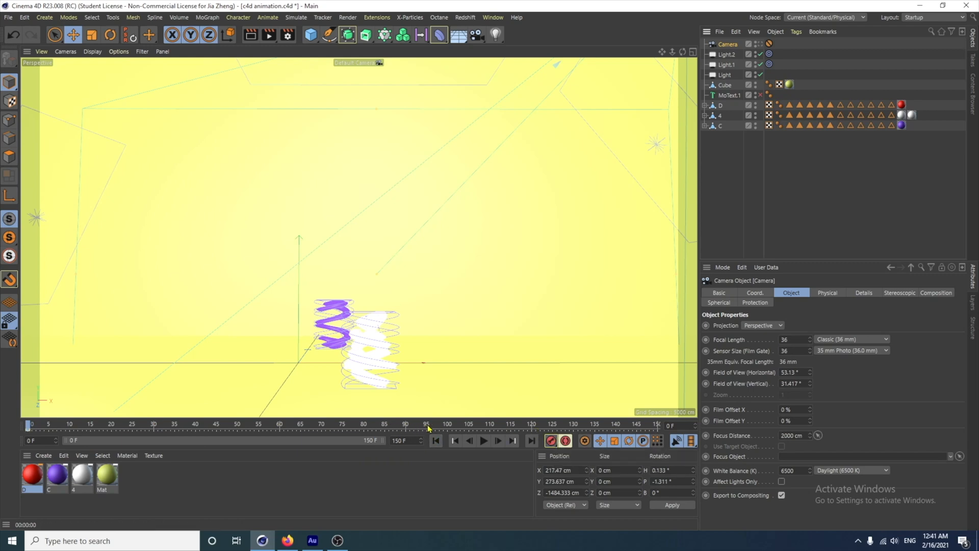
Inspect the colored letters up close at frame 90 and play the animation from the first frame
{"action": "left_click", "coordinate": [405, 426]}
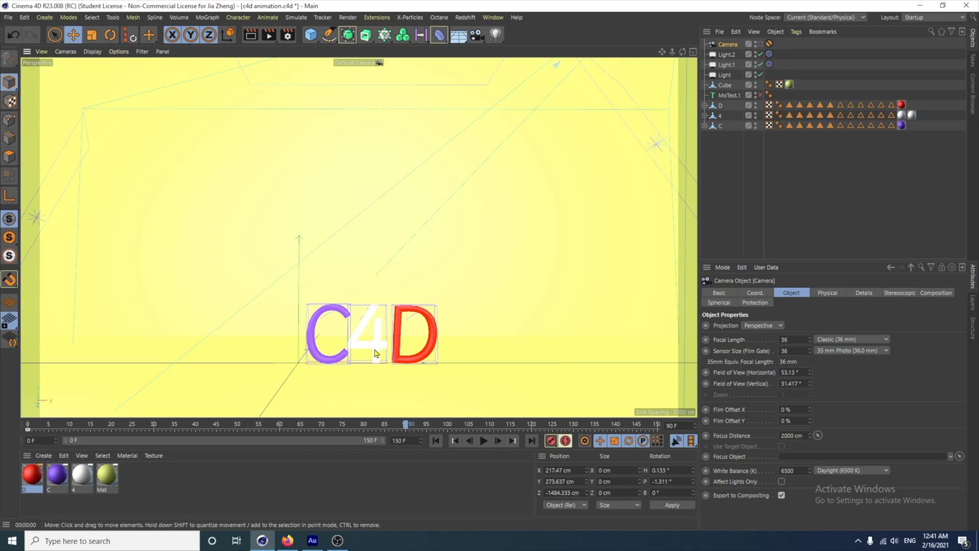
{"action": "scroll", "coordinate": [375, 353], "scroll_direction": "up", "scroll_amount": 1}
{"action": "scroll", "coordinate": [375, 350], "scroll_direction": "up", "scroll_amount": 3}
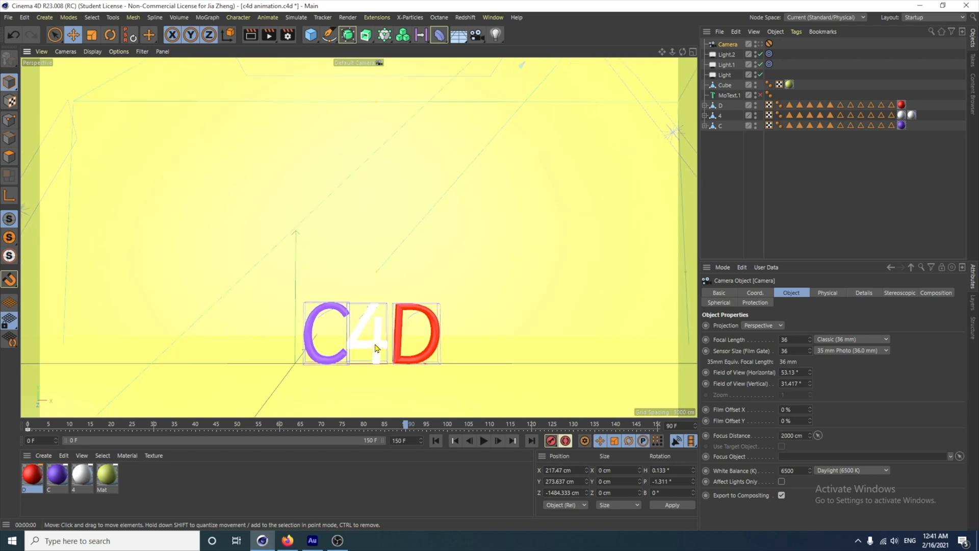
{"action": "scroll", "coordinate": [374, 337], "scroll_direction": "up", "scroll_amount": 2}
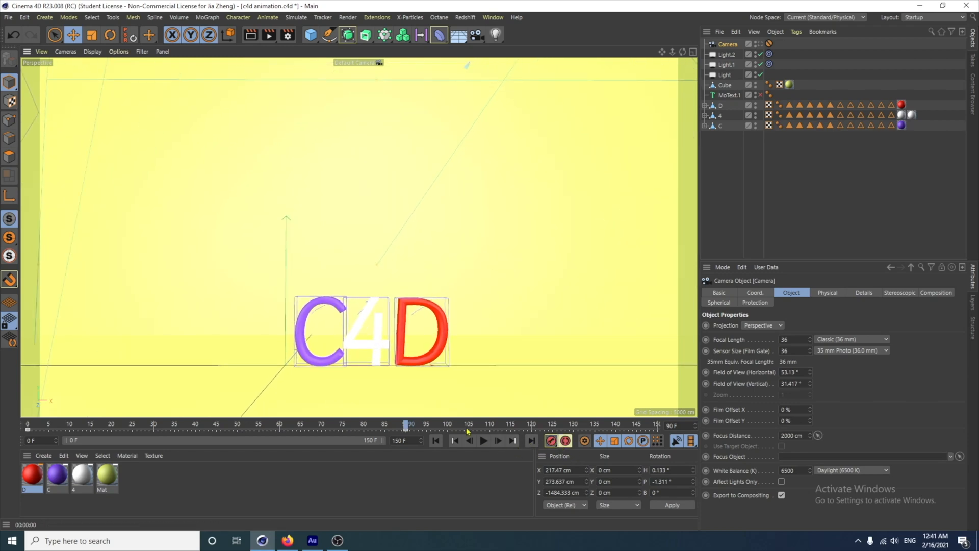
{"action": "left_click", "coordinate": [438, 442]}
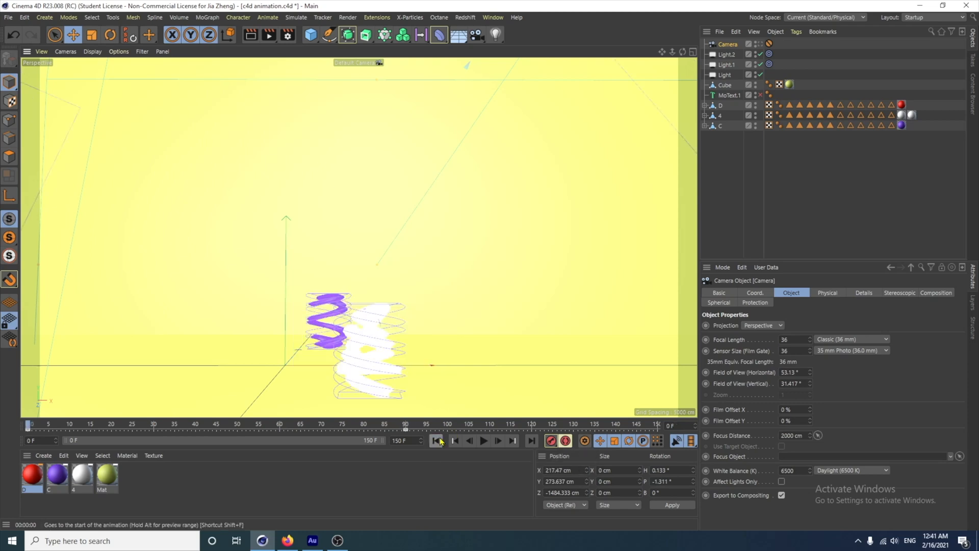
{"action": "left_click", "coordinate": [484, 442]}
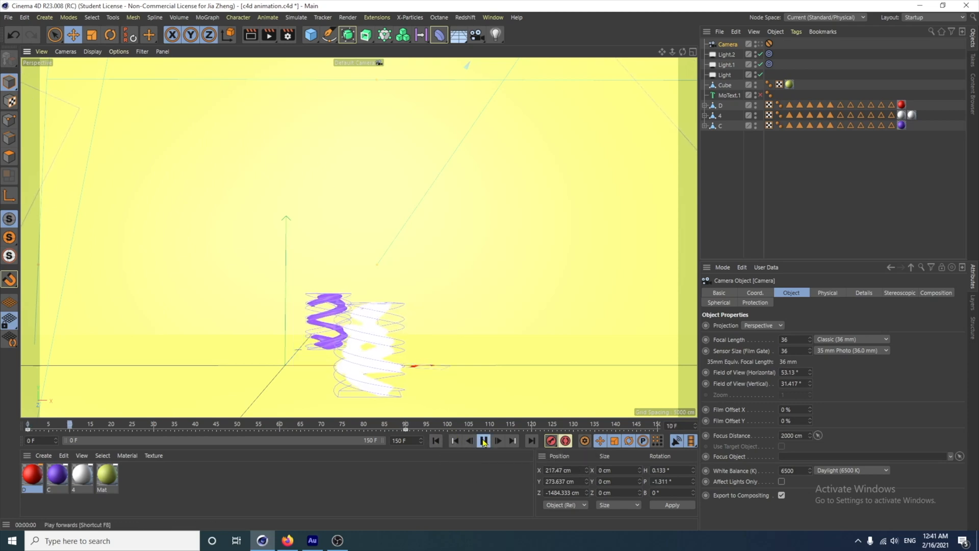
{"action": "left_click", "coordinate": [483, 441]}
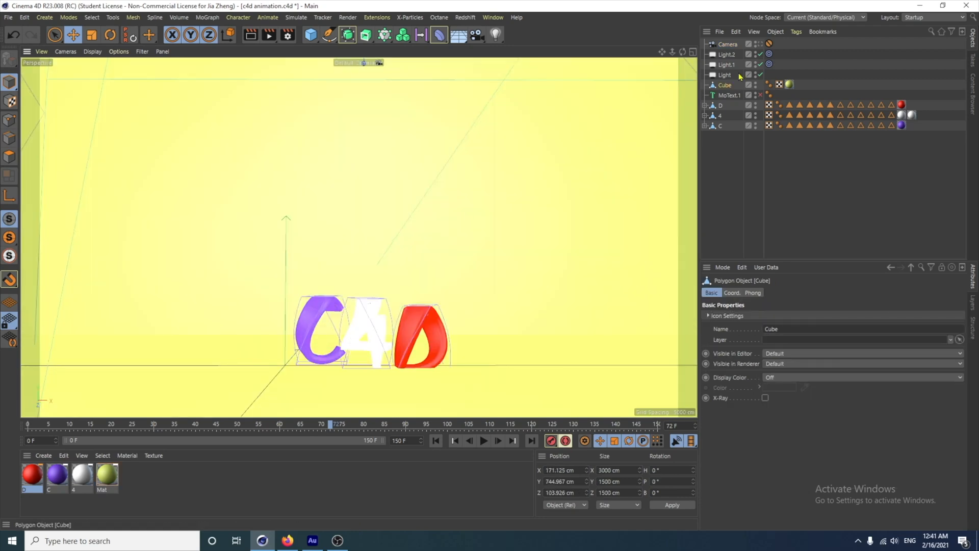
Save the project file
{"action": "left_click", "coordinate": [8, 17]}
{"action": "left_click", "coordinate": [36, 109]}
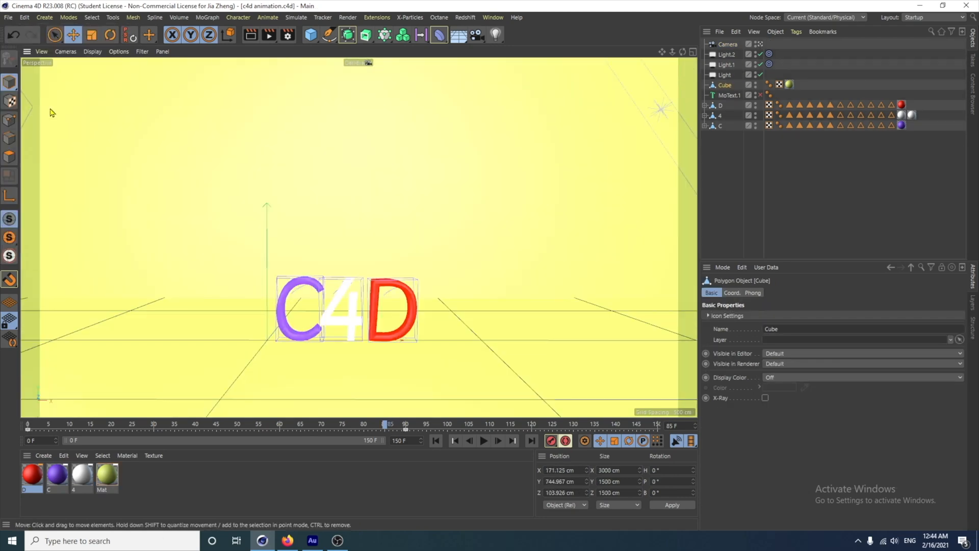
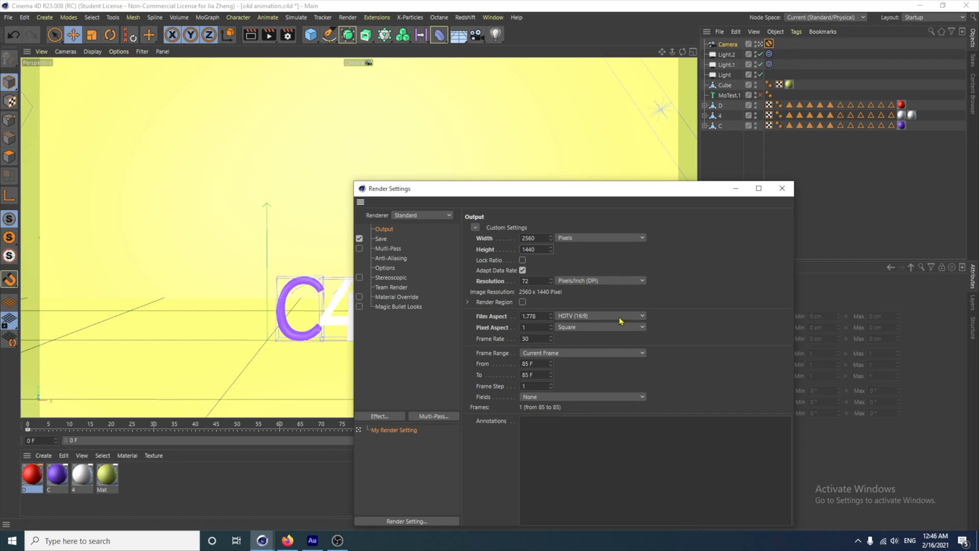
Set the render output's frame range from frame 0 to frame 150
{"action": "double_click", "coordinate": [541, 365]}
{"action": "type", "text": "0"}
{"action": "double_click", "coordinate": [539, 376]}
{"action": "type", "text": "150"}
{"action": "key", "text": "Return"}
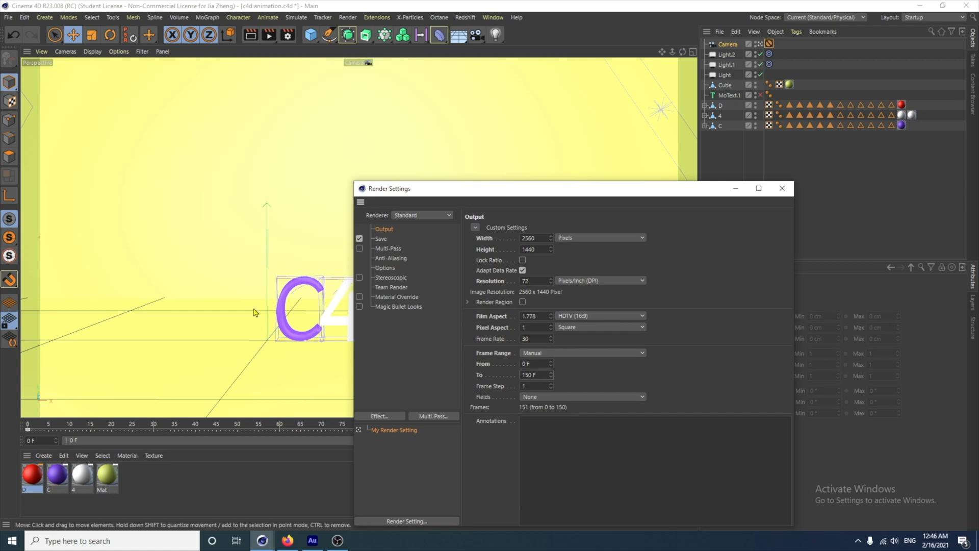
Set the render's save location to a new Desktop folder named c4d png with the file name c4d
{"action": "left_click", "coordinate": [379, 245]}
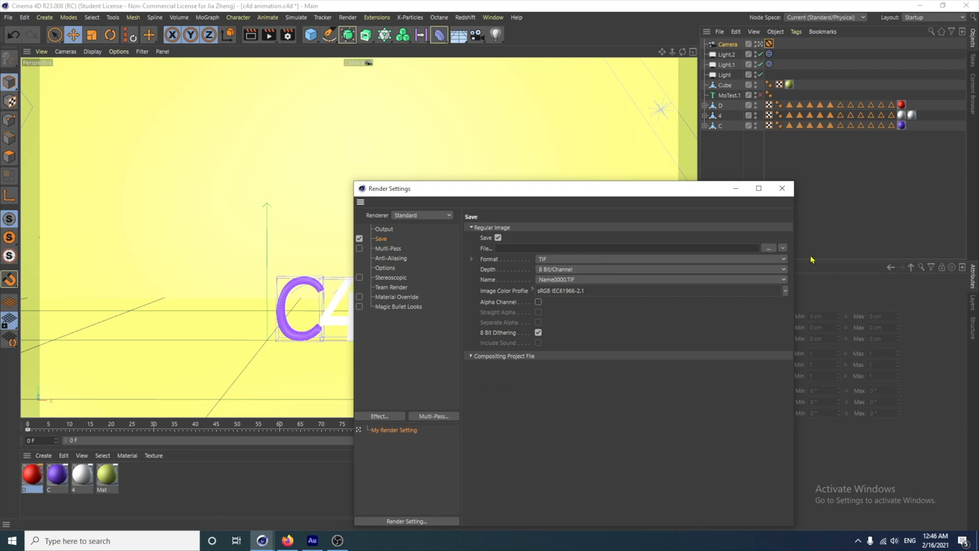
{"action": "left_click", "coordinate": [770, 250]}
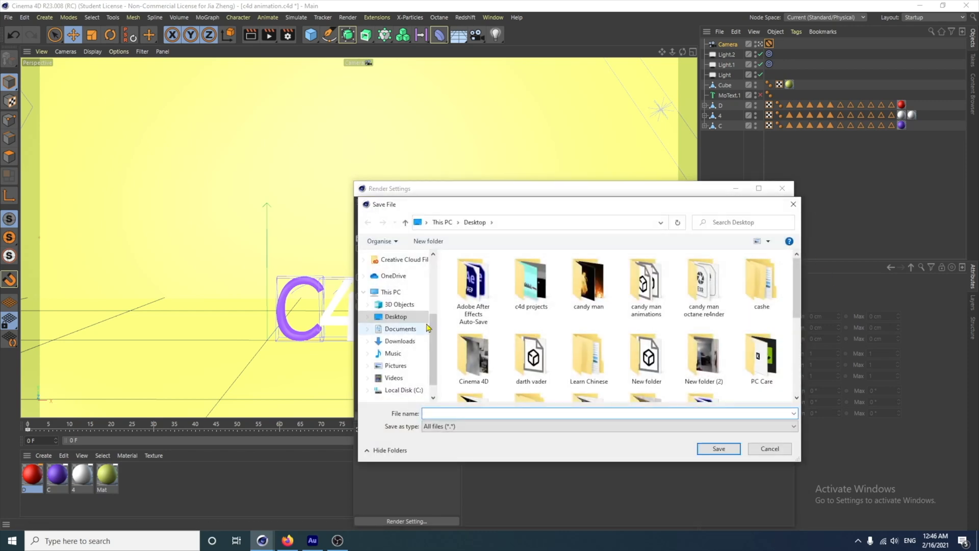
{"action": "left_click_drag", "start_coordinate": [797, 301], "coordinate": [811, 398]}
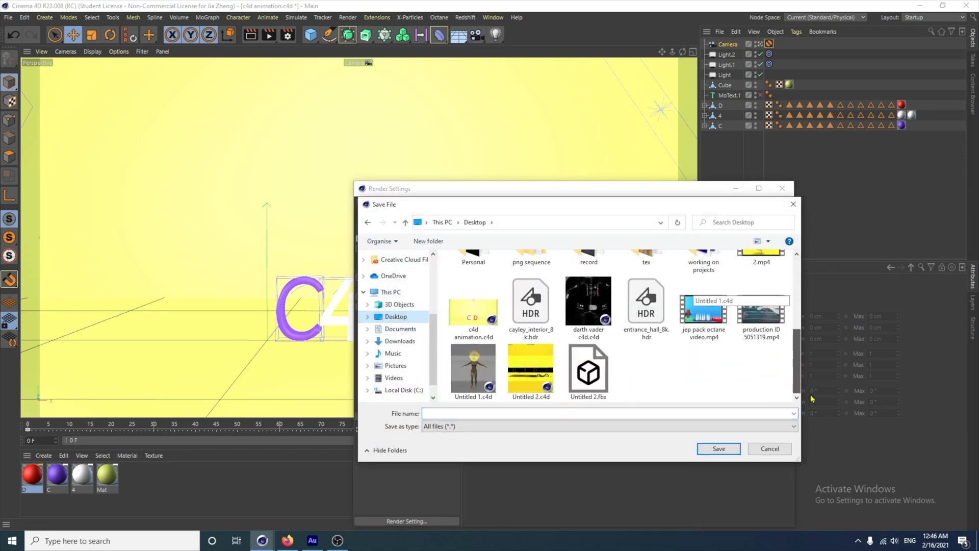
{"action": "left_click", "coordinate": [645, 379]}
{"action": "right_click", "coordinate": [646, 378]}
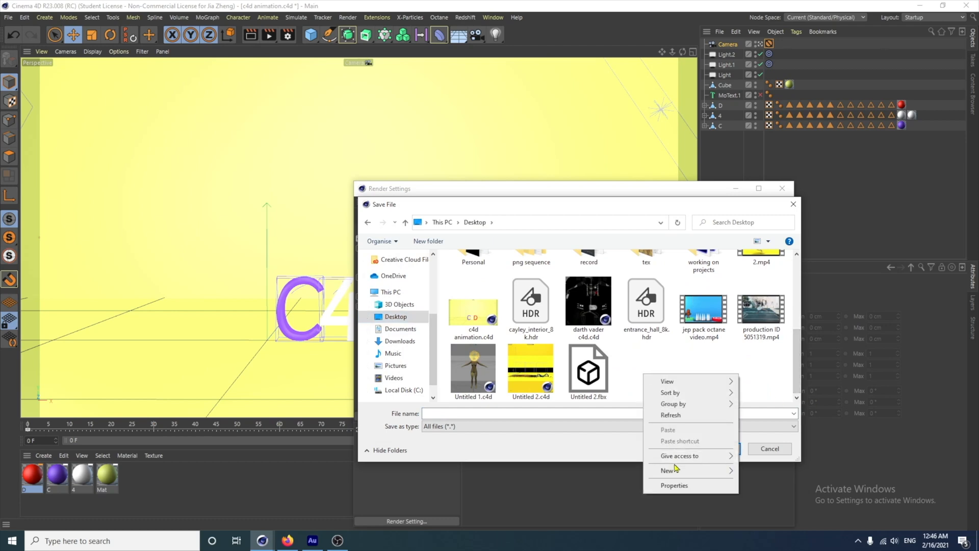
{"action": "mouse_move", "coordinate": [694, 475]}
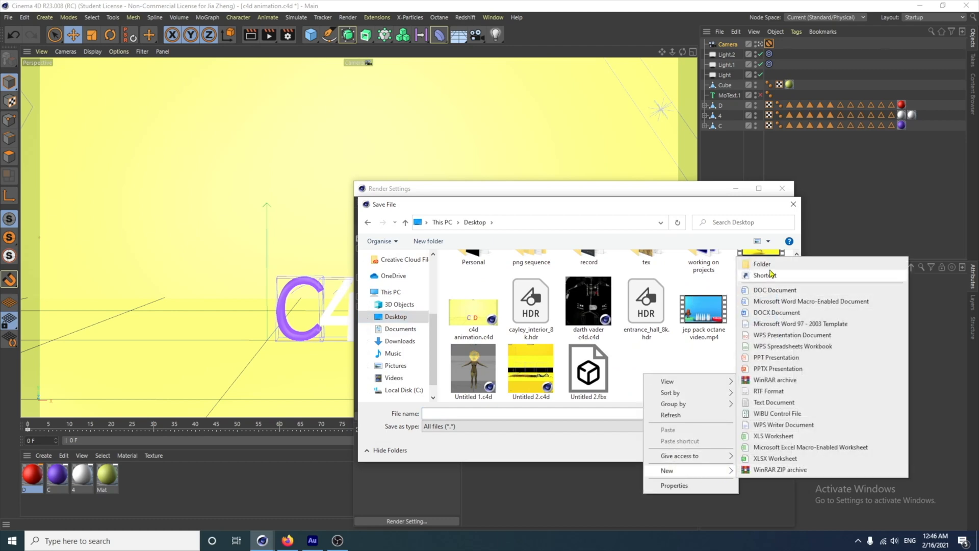
{"action": "left_click", "coordinate": [773, 267]}
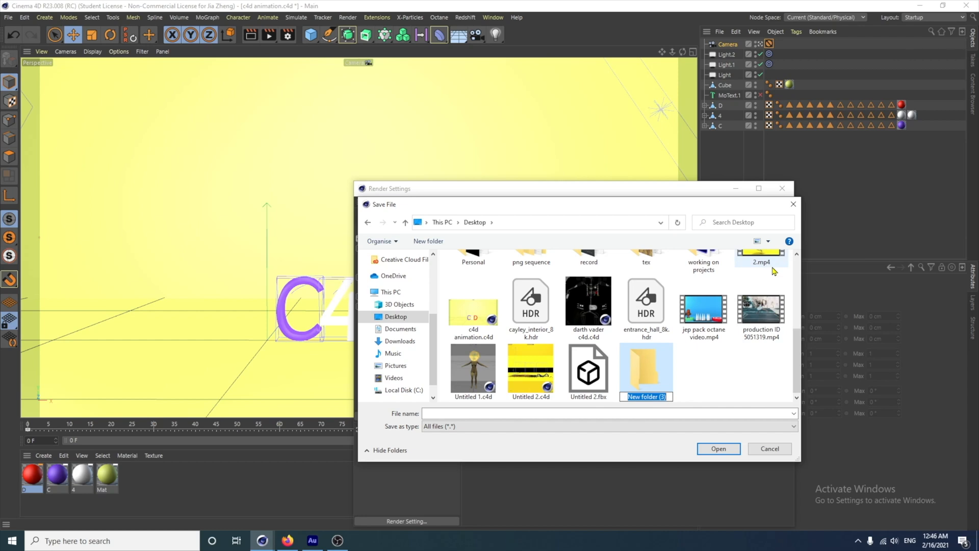
{"action": "type", "text": "c4d png\\c4d"}
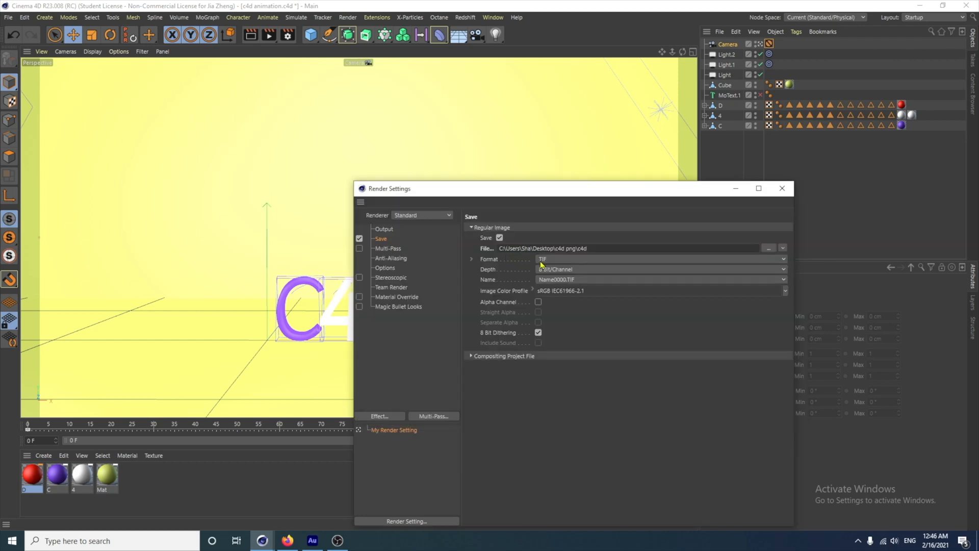
Set the saved image format to PNG and render the animation to the Picture Viewer
{"action": "left_click", "coordinate": [541, 260]}
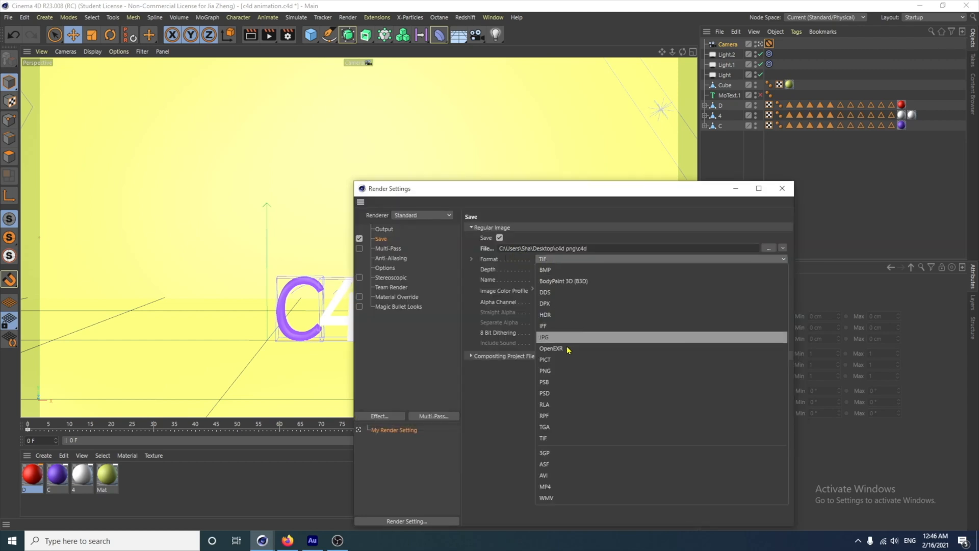
{"action": "left_click", "coordinate": [558, 371]}
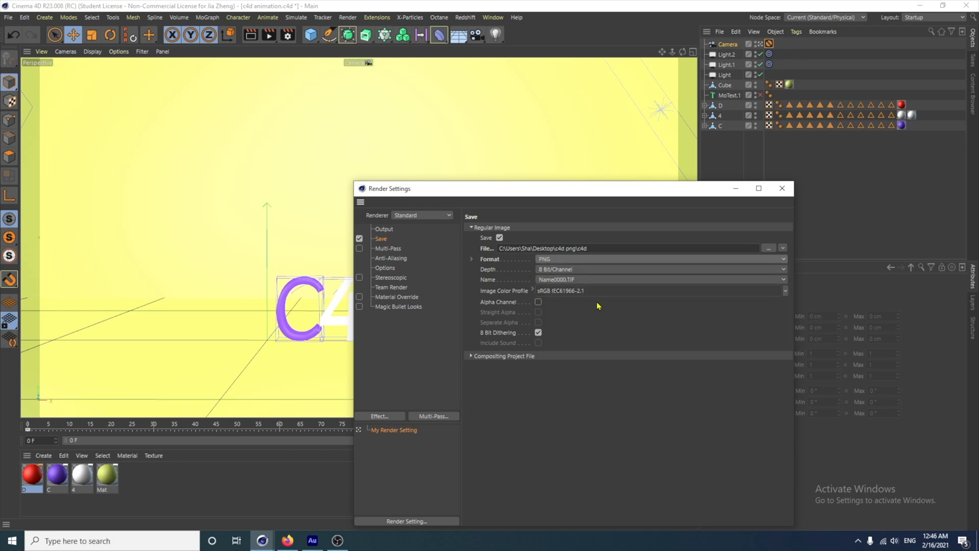
{"action": "left_click", "coordinate": [577, 260]}
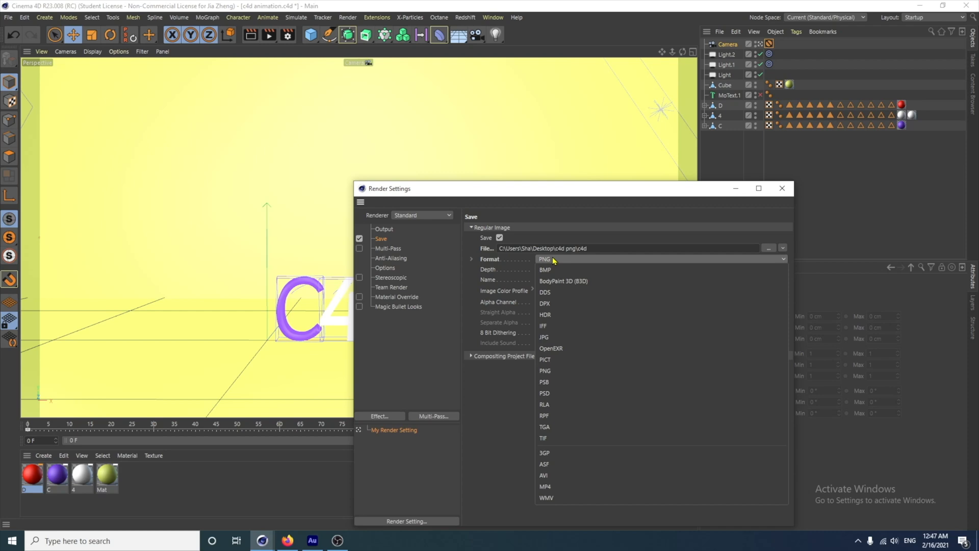
{"action": "left_click", "coordinate": [564, 234]}
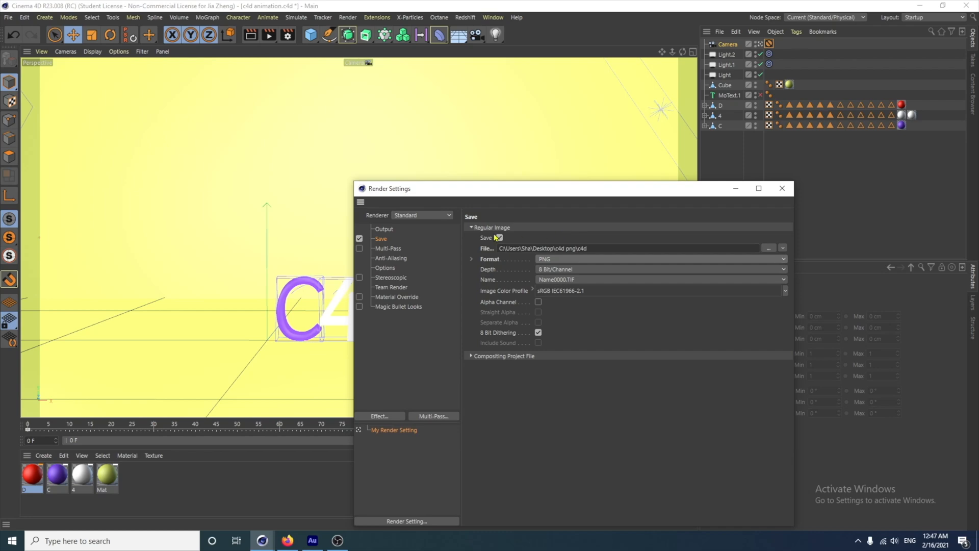
{"action": "left_click", "coordinate": [269, 35]}
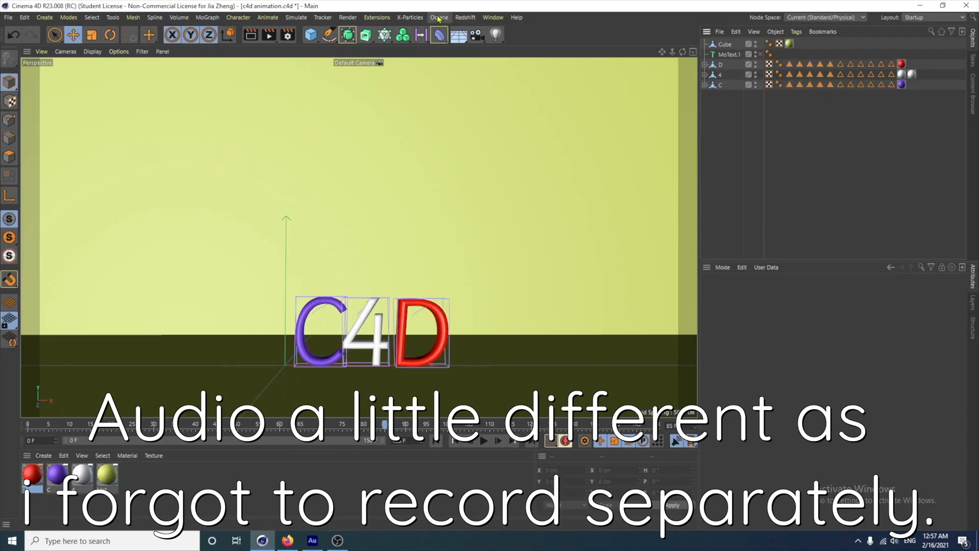
Start a live Octane render of the scene in the Live Viewer and dock the viewer beside the perspective viewport
{"action": "left_click", "coordinate": [439, 17]}
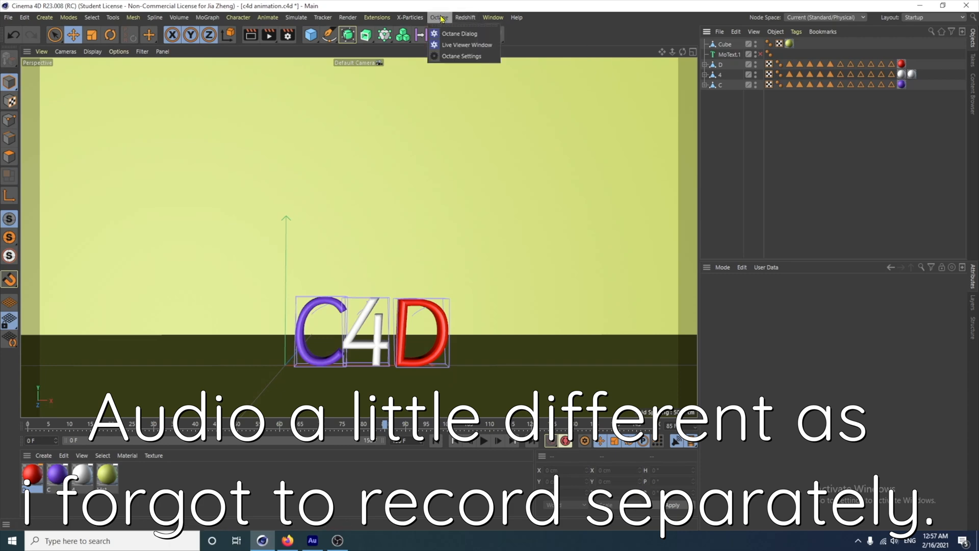
{"action": "left_click", "coordinate": [456, 46]}
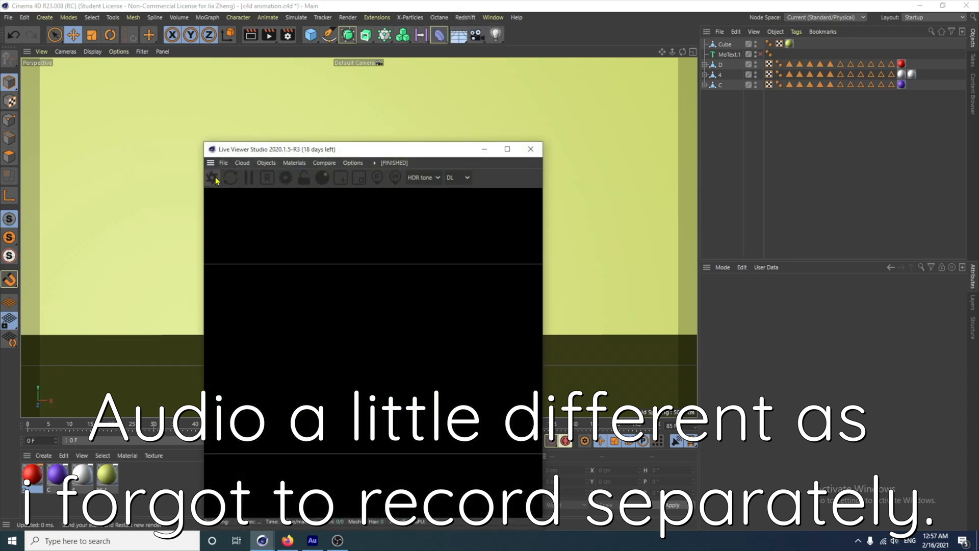
{"action": "left_click", "coordinate": [213, 178]}
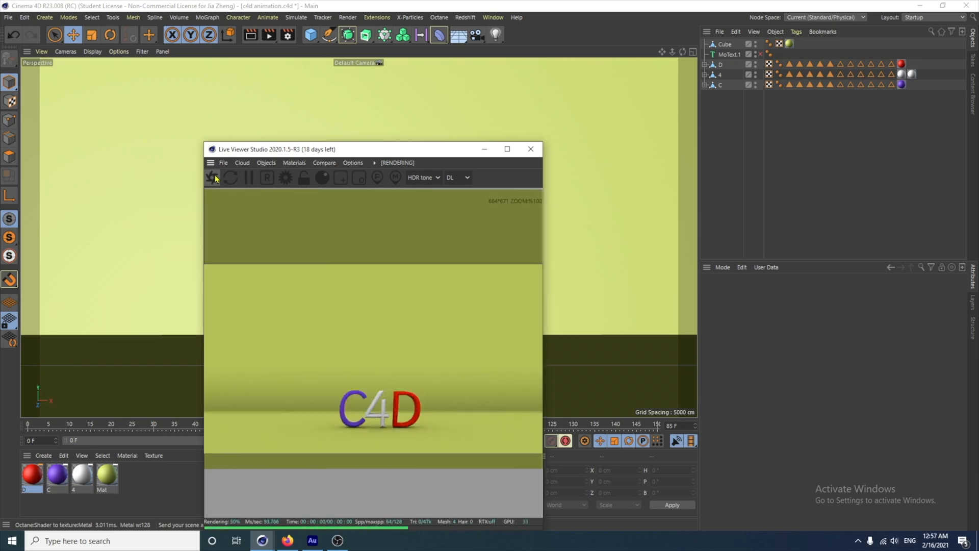
{"action": "left_click_drag", "start_coordinate": [211, 168], "coordinate": [91, 142]}
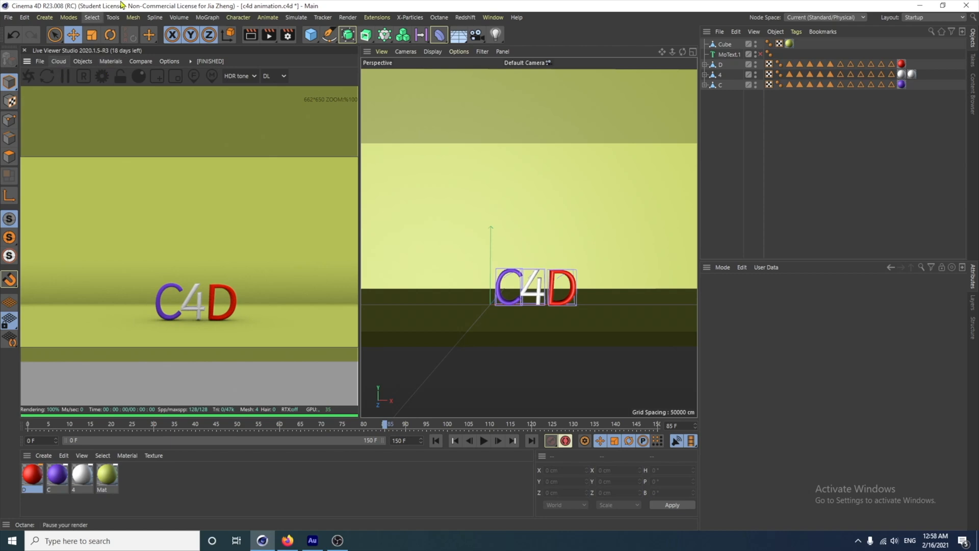
Open Octane's LiveDB material library and browse the non-organic Metal materials
{"action": "left_click", "coordinate": [111, 61]}
{"action": "left_click", "coordinate": [122, 77]}
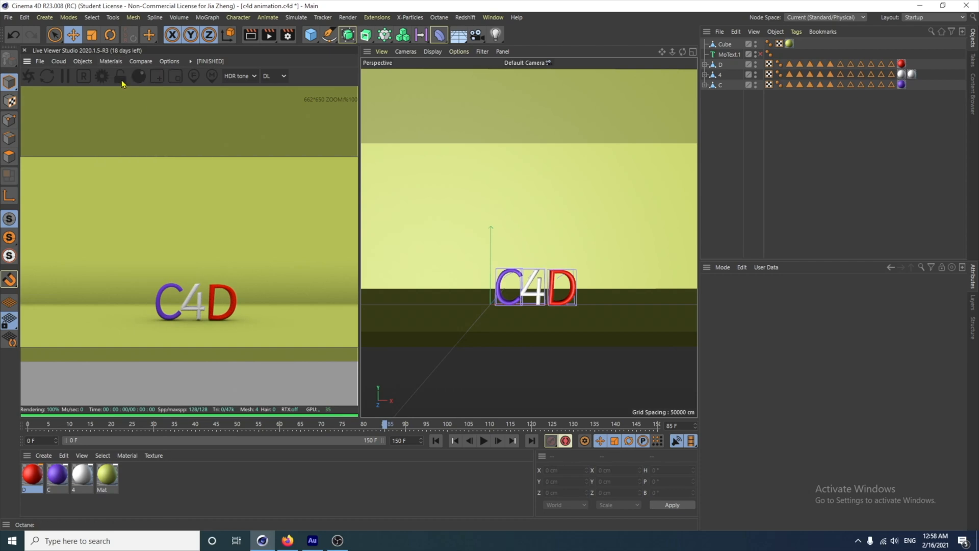
{"action": "left_click", "coordinate": [249, 219]}
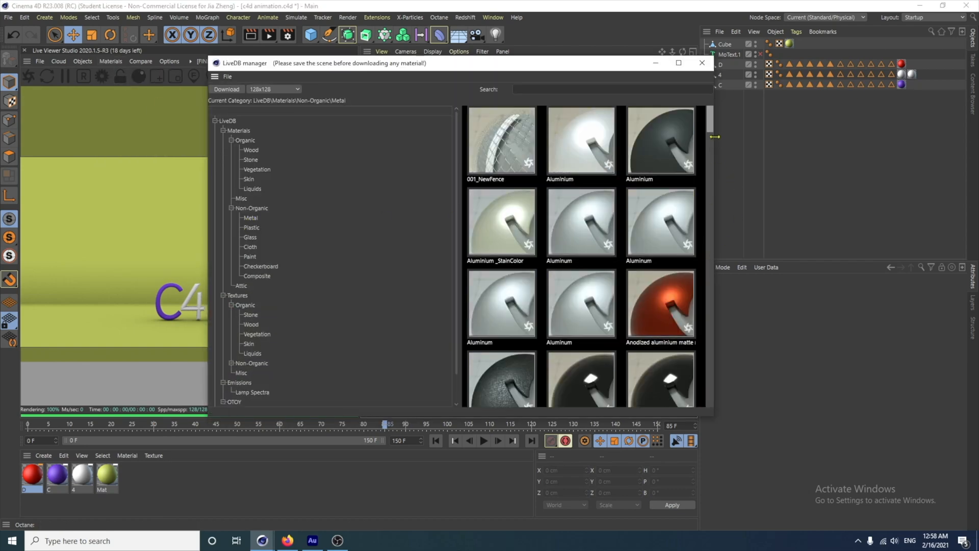
{"action": "left_click_drag", "start_coordinate": [710, 128], "coordinate": [710, 336]}
Save the project and remove the old white material from the letter 4
{"action": "left_click", "coordinate": [9, 19]}
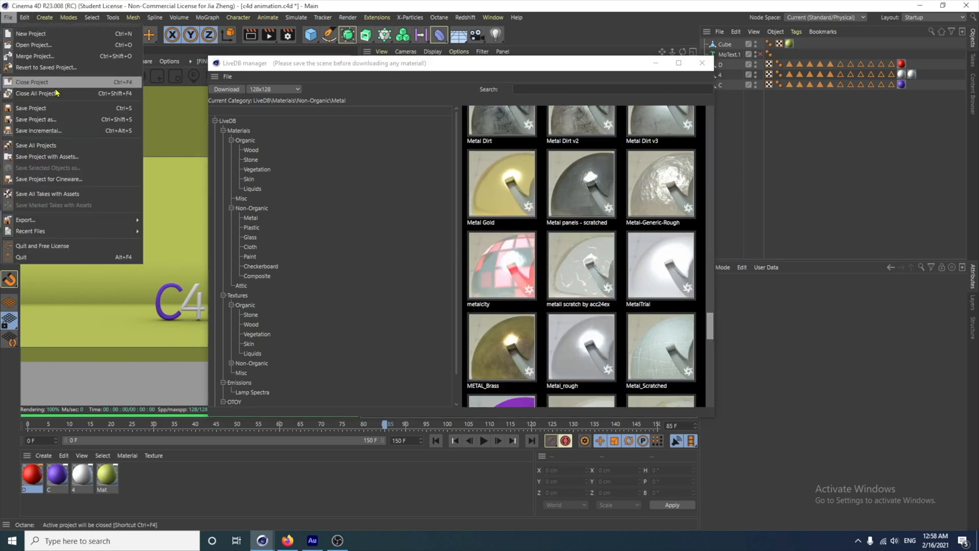
{"action": "left_click", "coordinate": [56, 108]}
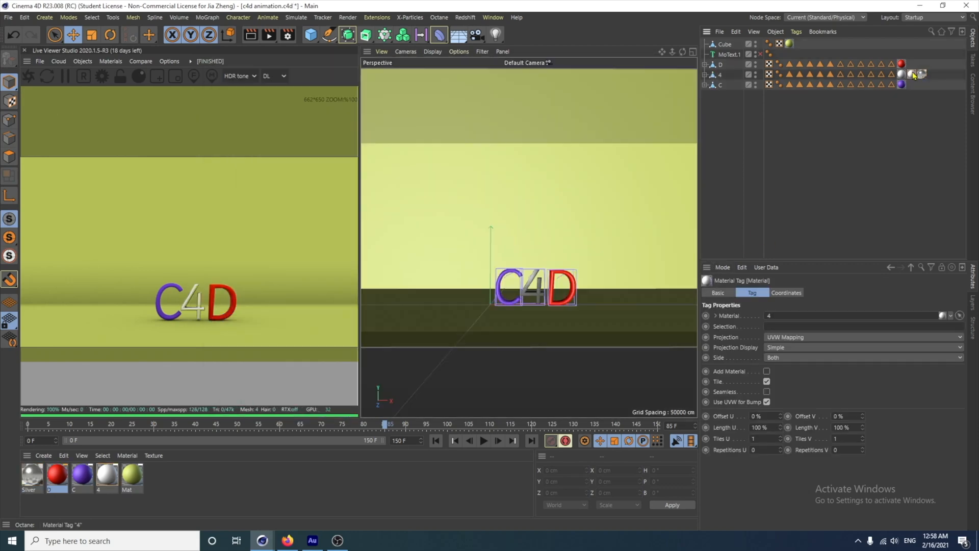
{"action": "key", "text": "Delete"}
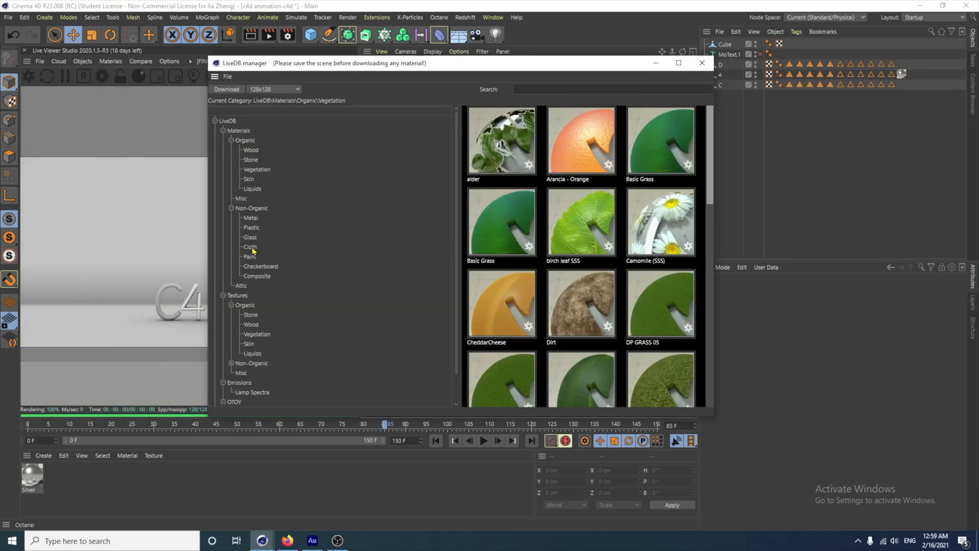
Download the black velvet material from LiveDB's non-organic Cloth category
{"action": "left_click", "coordinate": [250, 247]}
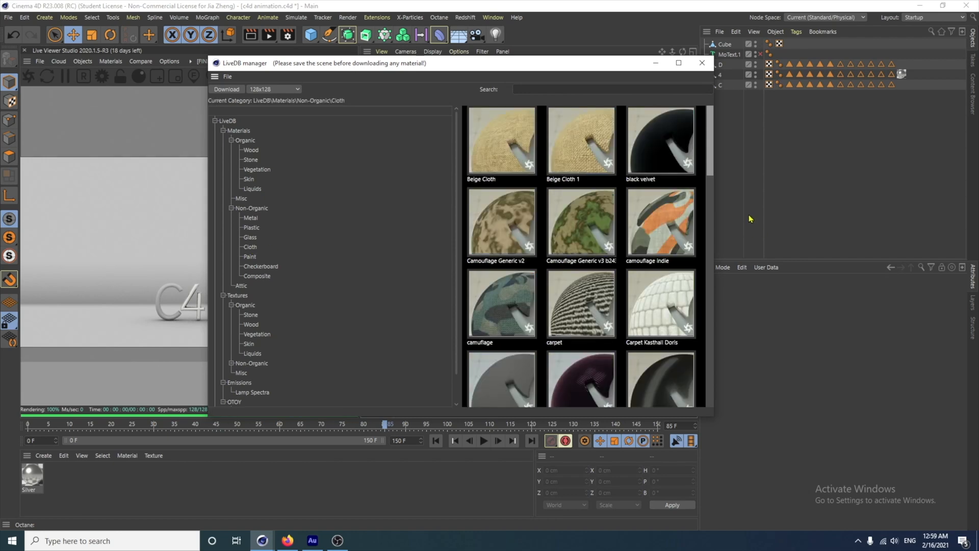
{"action": "left_click", "coordinate": [673, 165]}
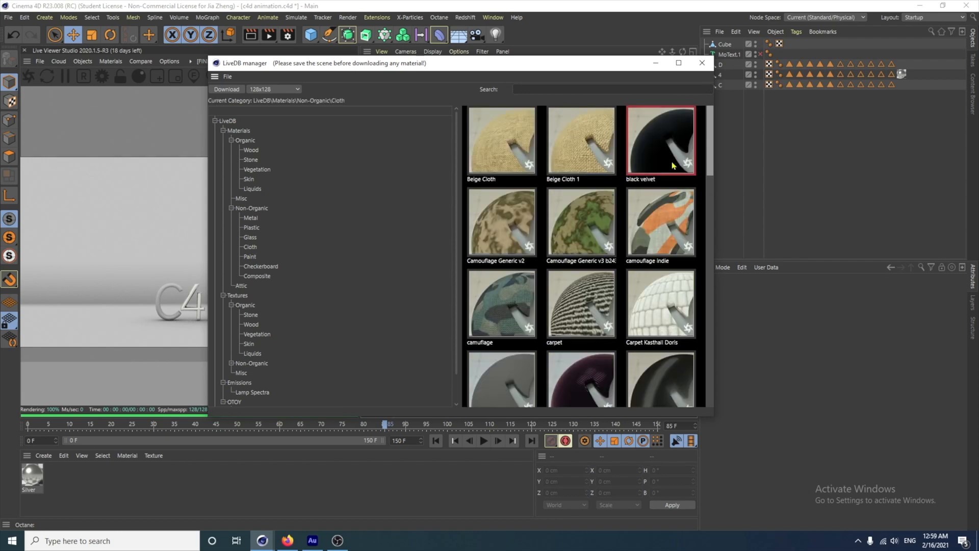
{"action": "left_click", "coordinate": [226, 89]}
Recolor the black velvet's Diffuse Material to purple and apply the black velvet mix material to the letter C
{"action": "left_click", "coordinate": [82, 475]}
{"action": "double_click", "coordinate": [80, 475]}
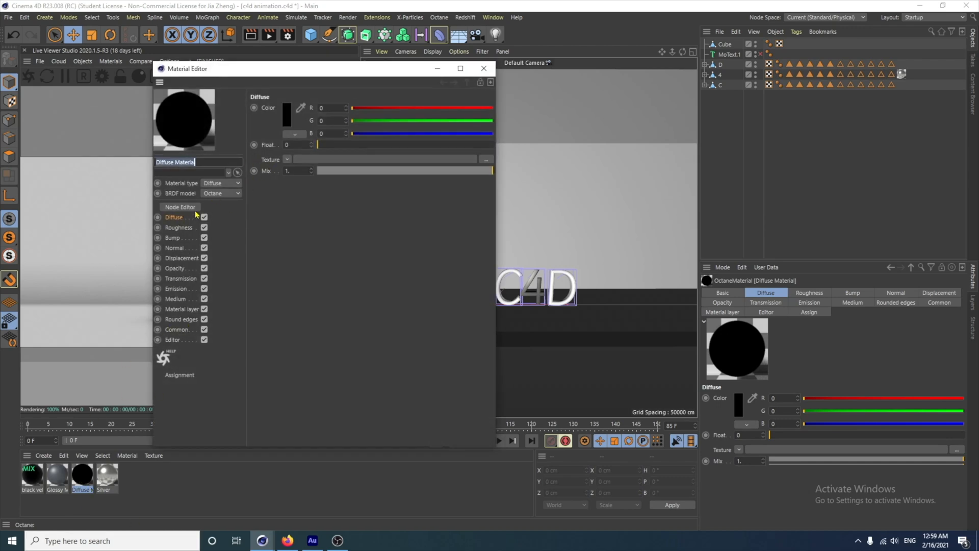
{"action": "left_click", "coordinate": [286, 115]}
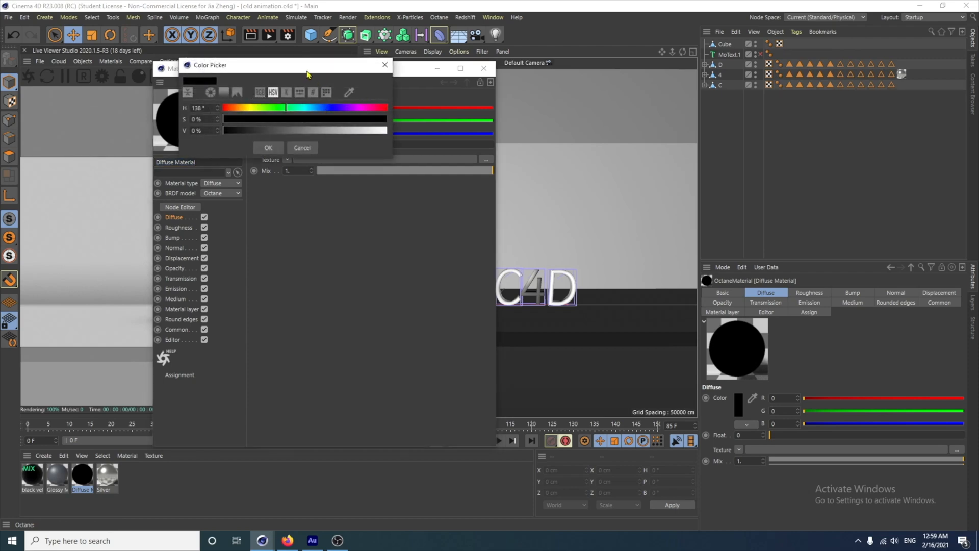
{"action": "left_click_drag", "start_coordinate": [322, 65], "coordinate": [391, 133]}
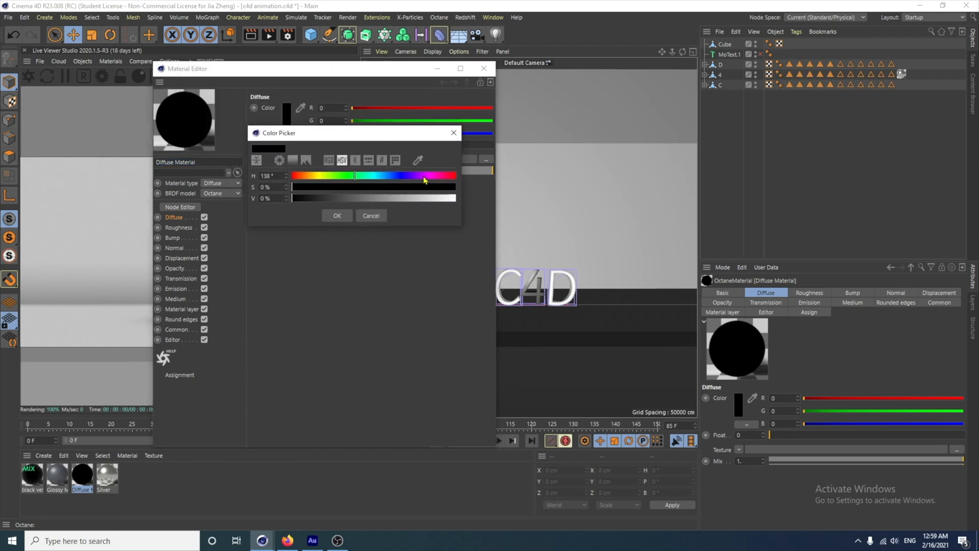
{"action": "left_click", "coordinate": [420, 176]}
{"action": "left_click", "coordinate": [415, 188]}
{"action": "left_click", "coordinate": [425, 199]}
{"action": "left_click", "coordinate": [337, 216]}
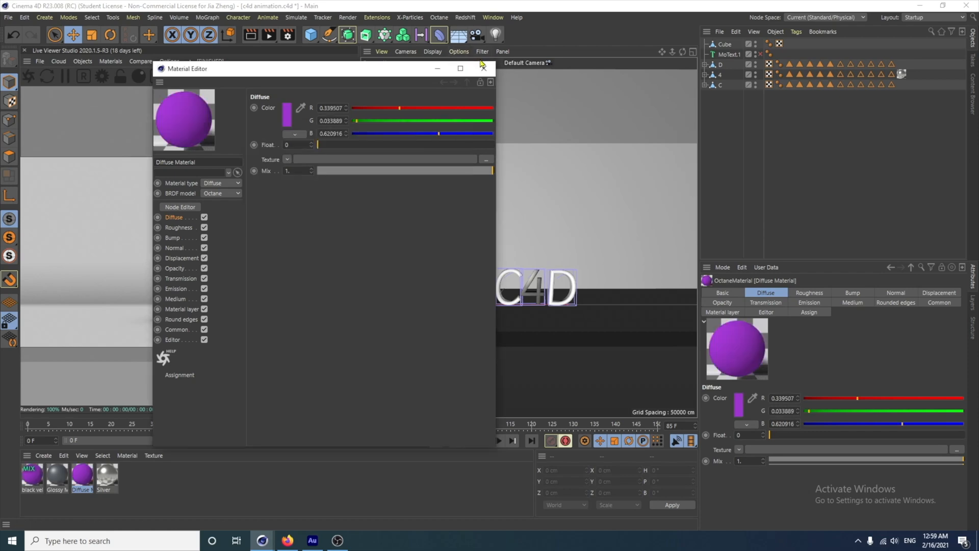
{"action": "left_click", "coordinate": [484, 69]}
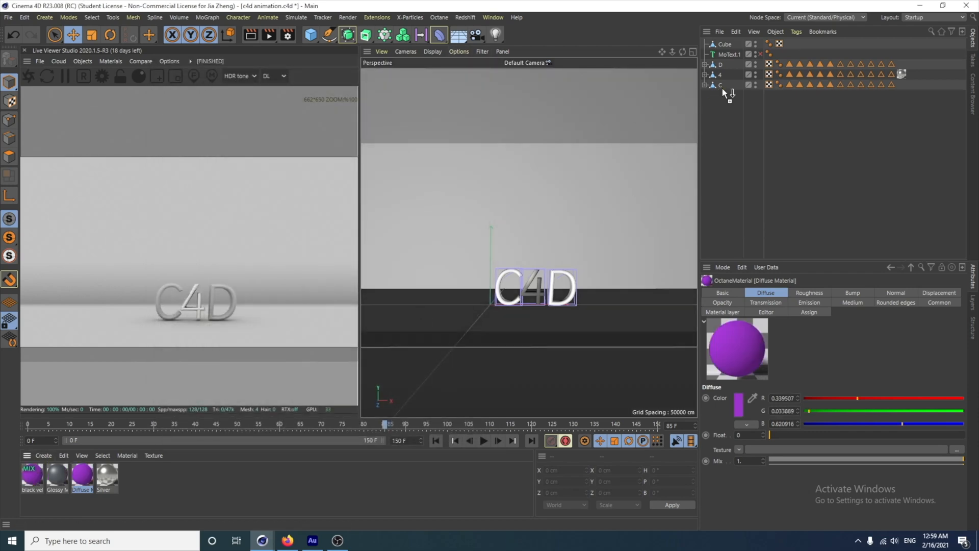
{"action": "left_click_drag", "start_coordinate": [725, 85], "coordinate": [726, 85]}
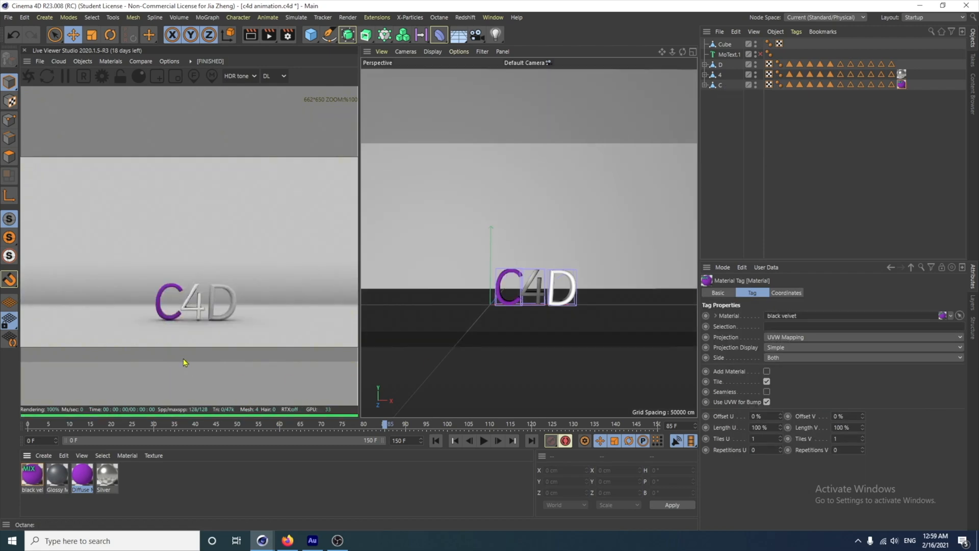
Download the CarPaint - Black material from LiveDB's Paint category and apply it to the letter D
{"action": "left_click", "coordinate": [722, 65]}
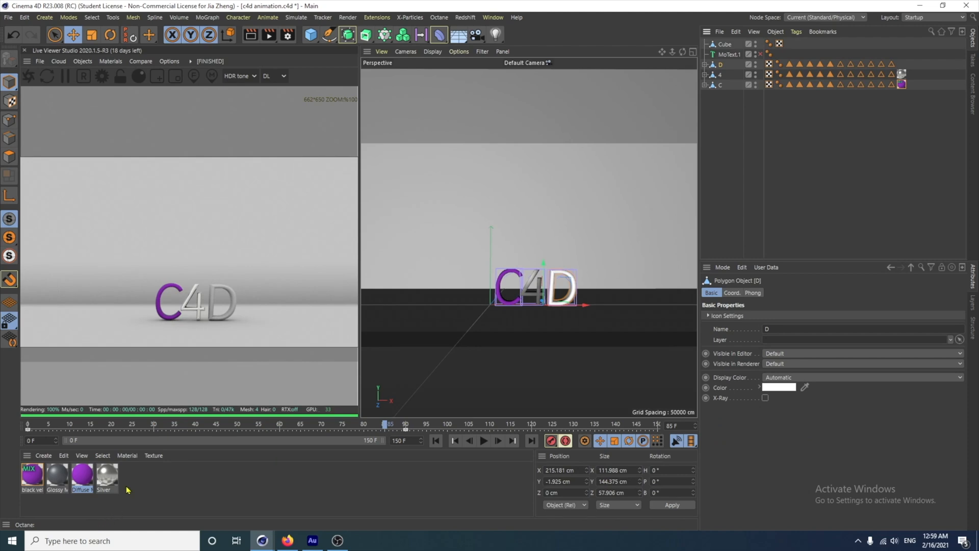
{"action": "mouse_move", "coordinate": [260, 544]}
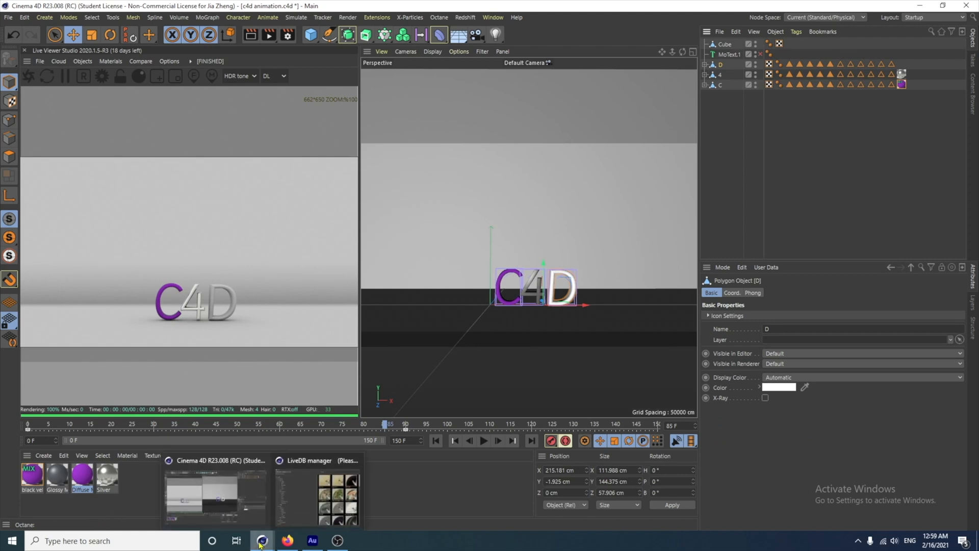
{"action": "left_click", "coordinate": [317, 492]}
{"action": "left_click", "coordinate": [251, 257]}
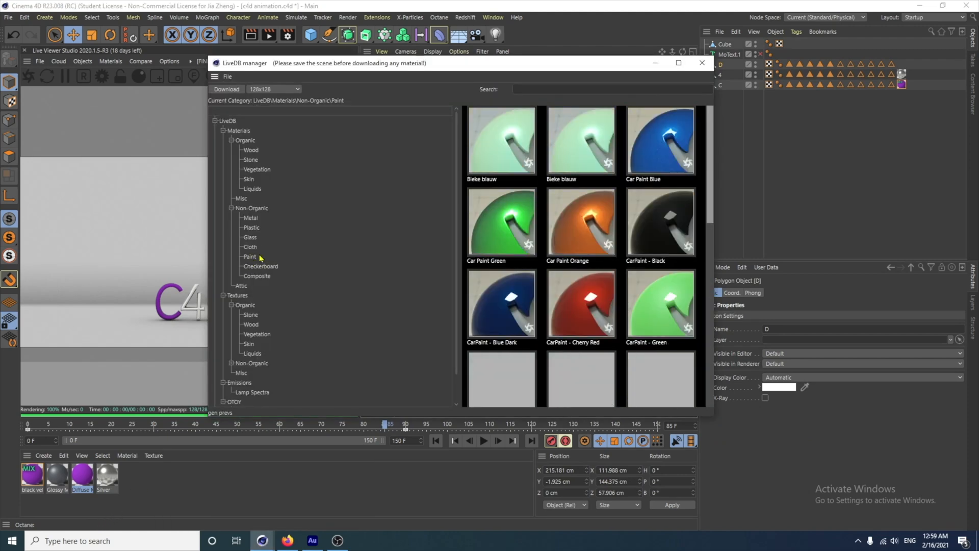
{"action": "left_click", "coordinate": [658, 229]}
{"action": "left_click", "coordinate": [227, 89]}
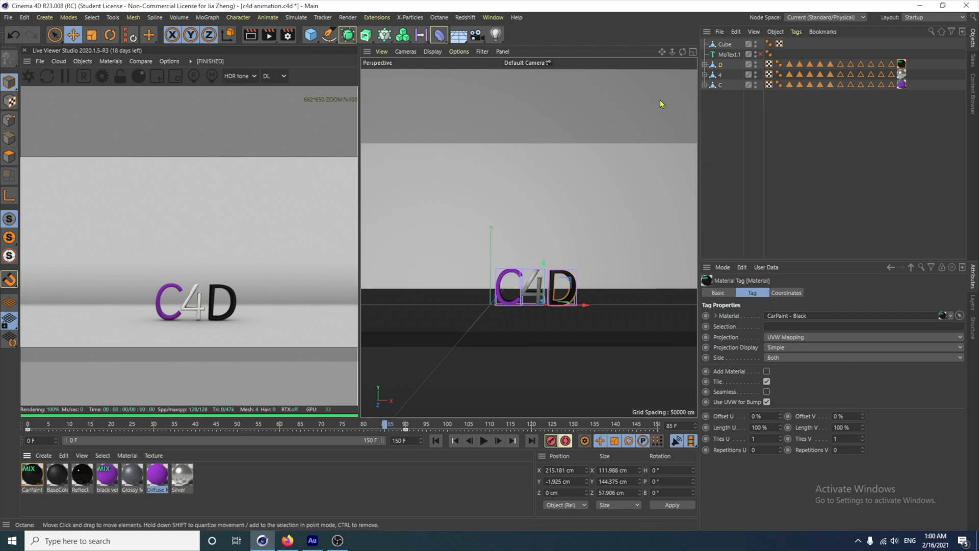
Create a new Octane Material for the Cube backdrop
{"action": "left_click", "coordinate": [719, 49]}
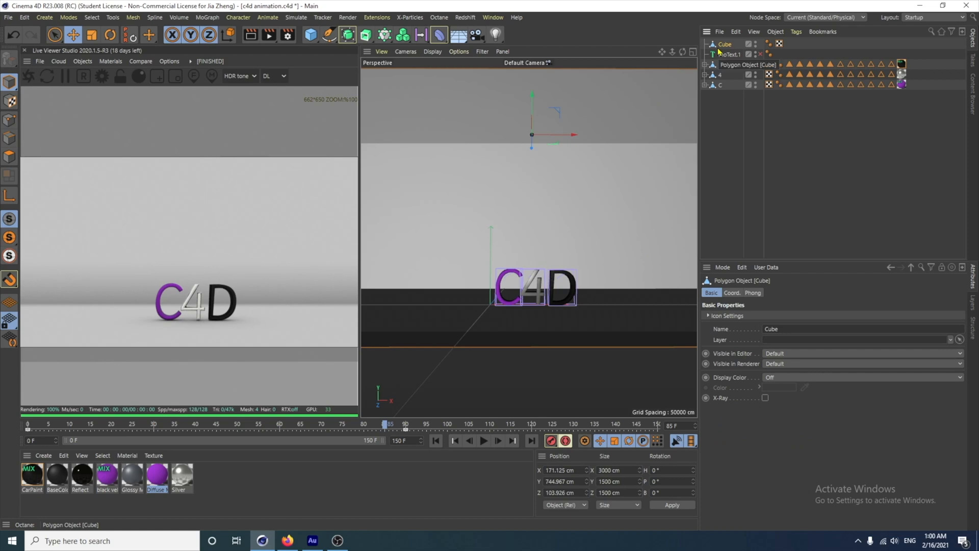
{"action": "left_click", "coordinate": [43, 455]}
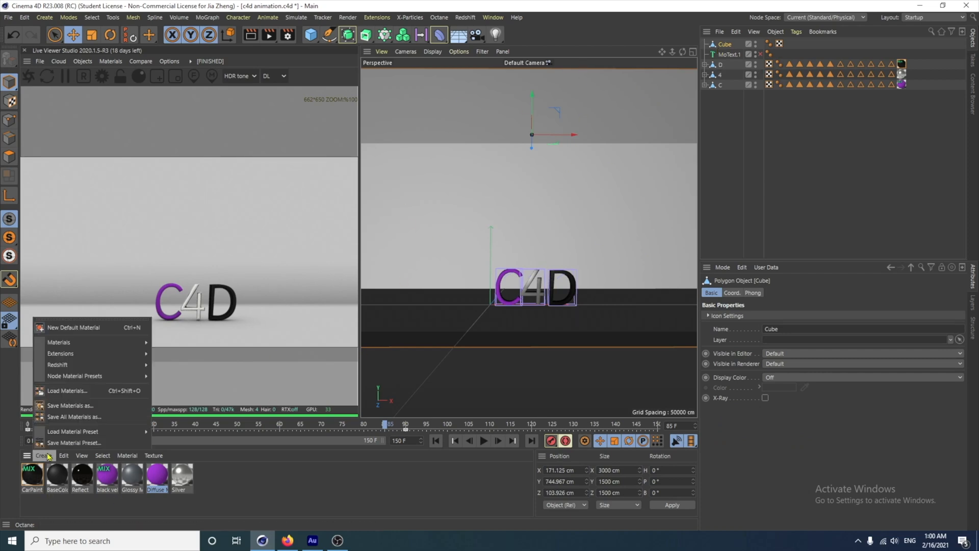
{"action": "mouse_move", "coordinate": [95, 353]}
{"action": "mouse_move", "coordinate": [176, 354]}
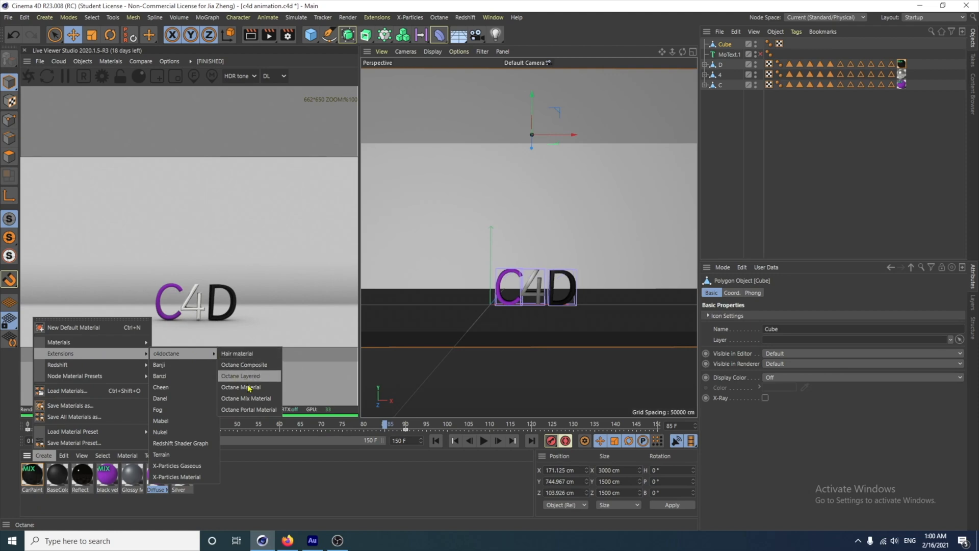
{"action": "left_click", "coordinate": [241, 387]}
Set the new Octane Material's diffuse color to yellow-green with hue 72° and saturation 51%, and apply it to the Cube
{"action": "double_click", "coordinate": [32, 485]}
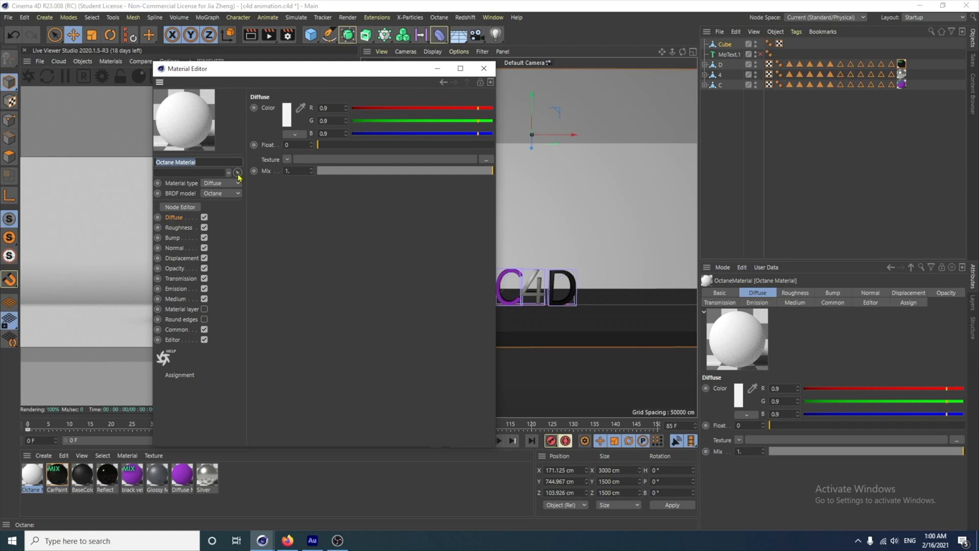
{"action": "left_click", "coordinate": [287, 120]}
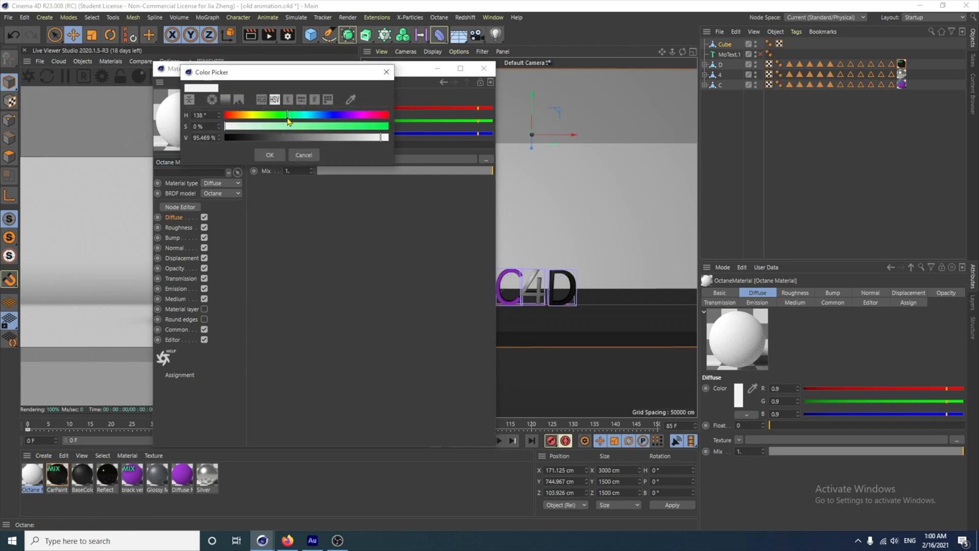
{"action": "left_click", "coordinate": [258, 116]}
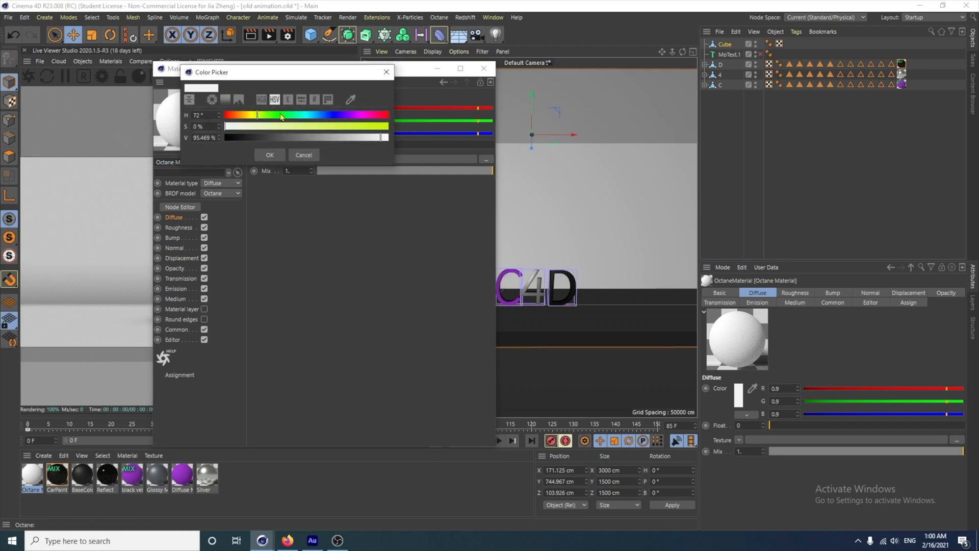
{"action": "left_click", "coordinate": [303, 126]}
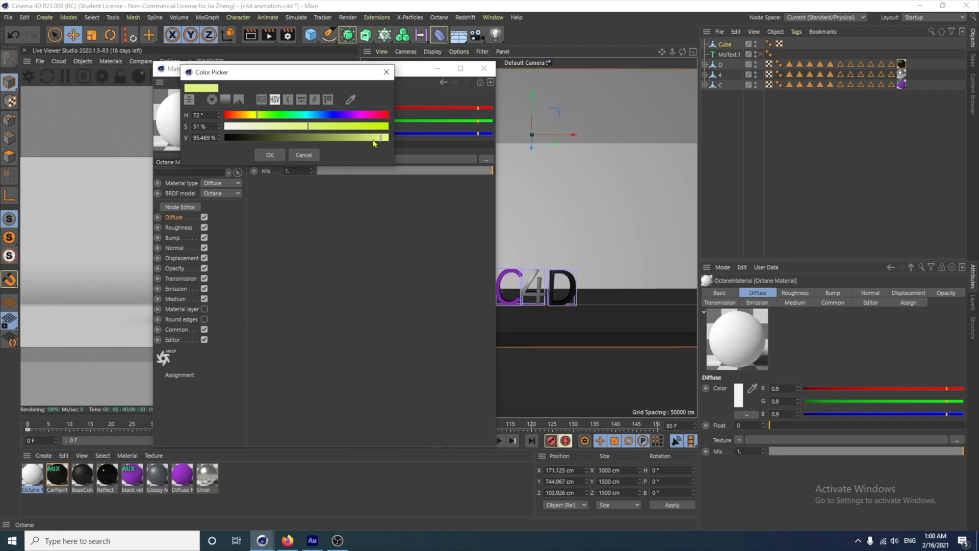
{"action": "left_click", "coordinate": [270, 155]}
{"action": "left_click_drag", "start_coordinate": [376, 72], "coordinate": [482, 231]}
{"action": "left_click_drag", "start_coordinate": [25, 482], "coordinate": [496, 176]}
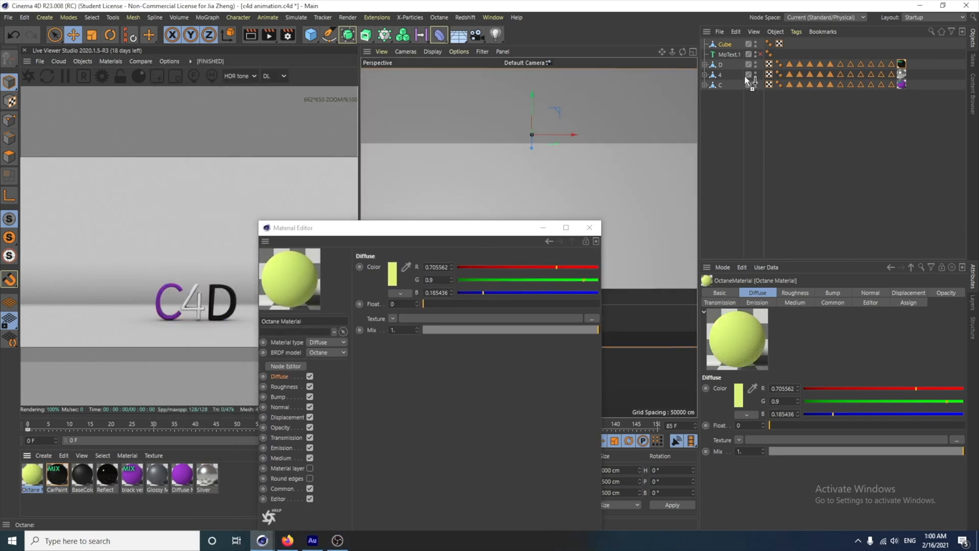
{"action": "left_click_drag", "start_coordinate": [724, 45], "coordinate": [724, 45]}
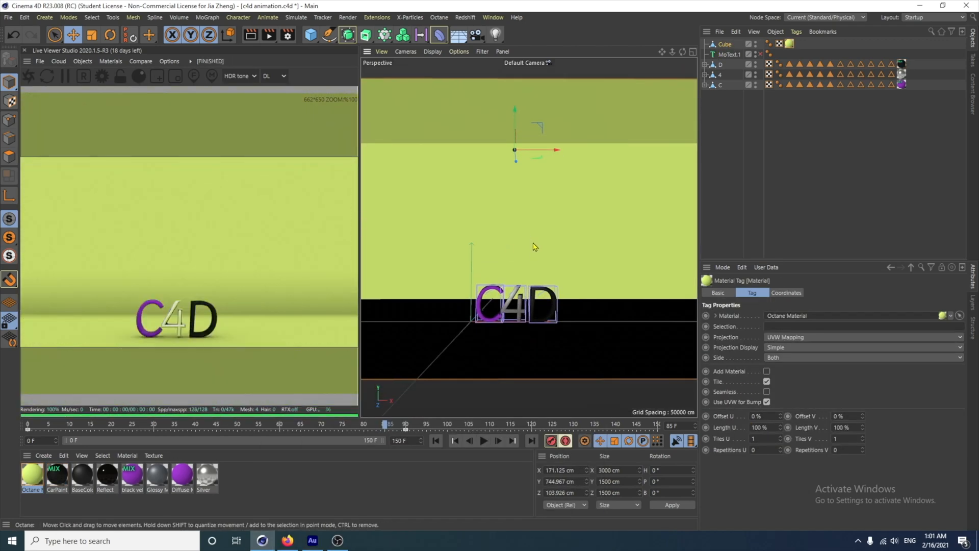
Add an Octane Targetted Arealight to the scene with the letter 4 selected
{"action": "left_click", "coordinate": [718, 79]}
{"action": "left_click", "coordinate": [83, 61]}
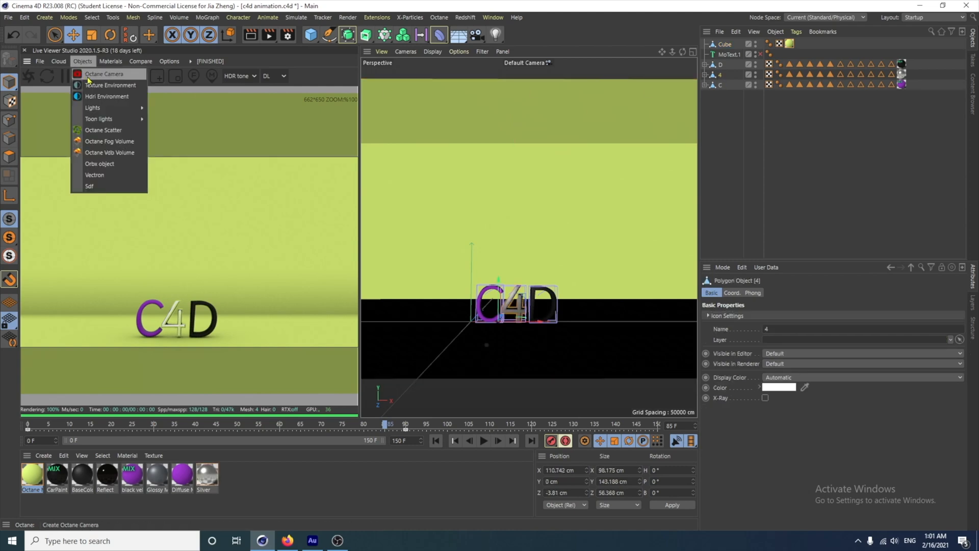
{"action": "mouse_move", "coordinate": [108, 108]}
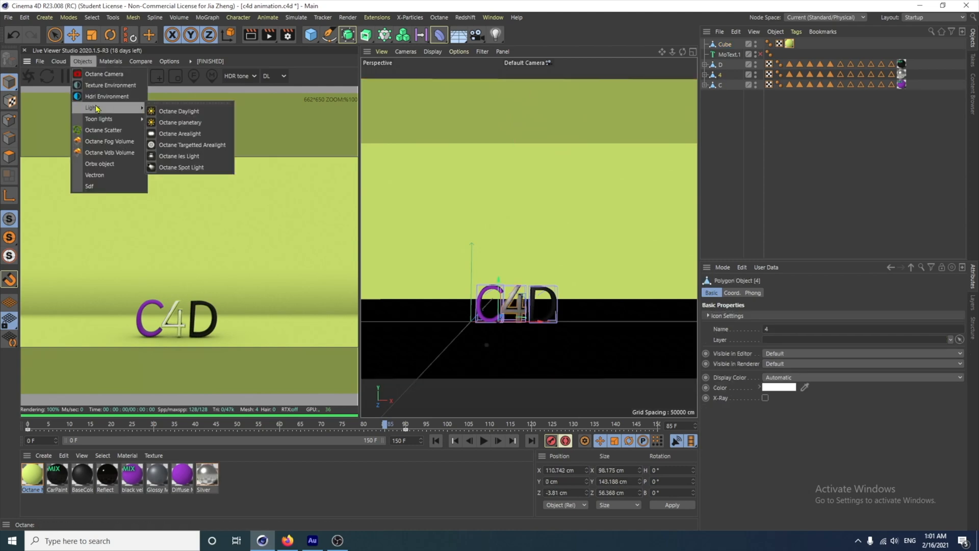
{"action": "left_click", "coordinate": [211, 146]}
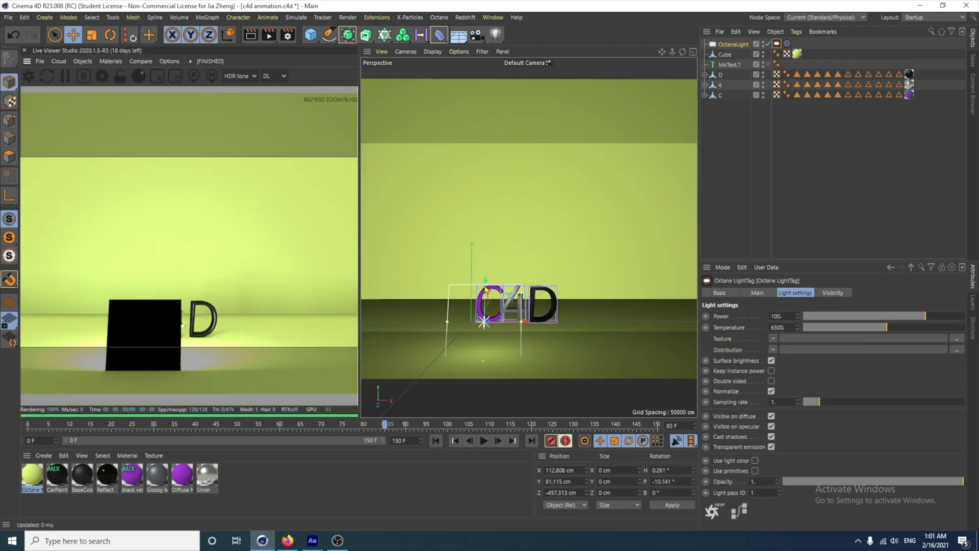
Try making the Octane area light taller and undo the resize
{"action": "left_click_drag", "start_coordinate": [485, 289], "coordinate": [540, 241]}
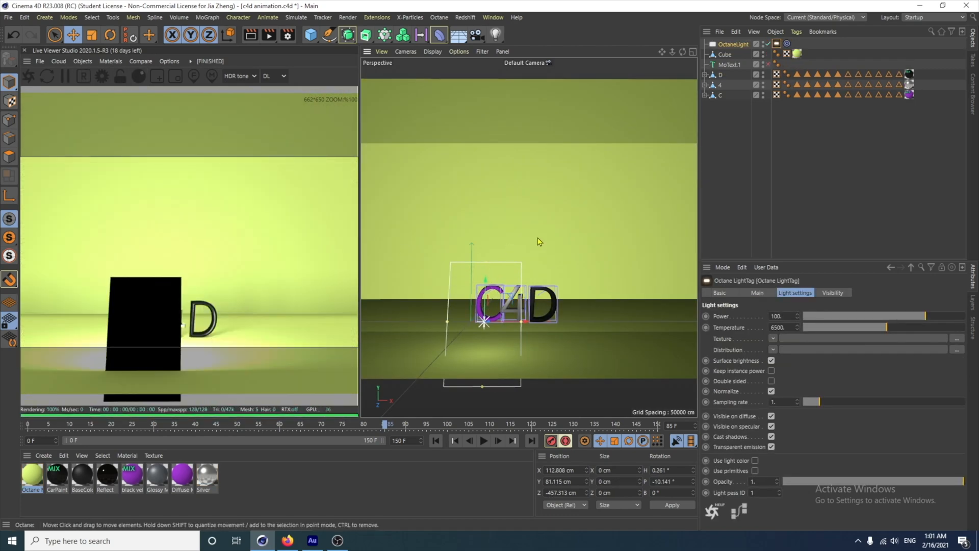
{"action": "key", "text": "ctrl+z"}
{"action": "left_click_drag", "start_coordinate": [458, 314], "coordinate": [574, 318], "text": "alt"}
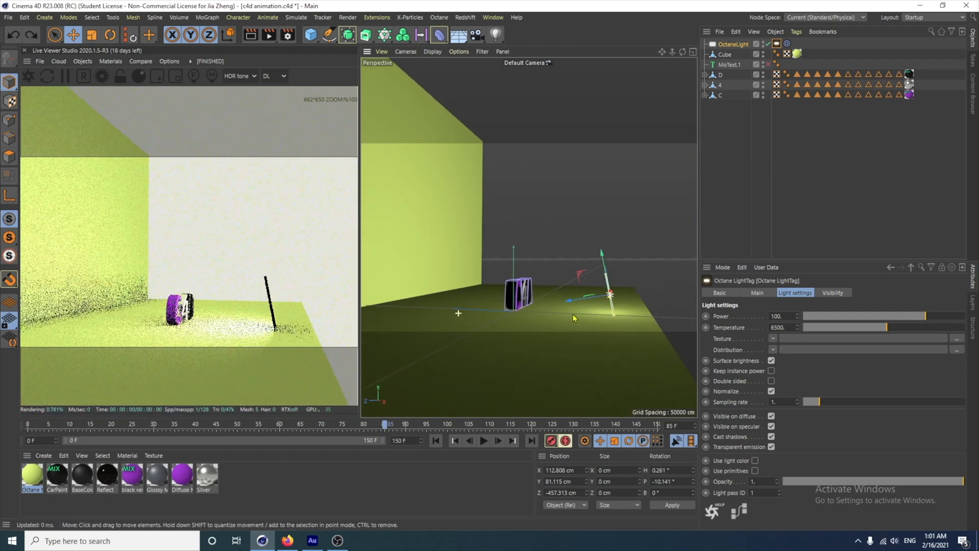
Move the Octane area light above the C4D letters, to about X 220, Y 737, Z 22 cm
{"action": "left_click_drag", "start_coordinate": [596, 254], "coordinate": [507, 161]}
{"action": "left_click_drag", "start_coordinate": [529, 237], "coordinate": [427, 328], "text": "alt"}
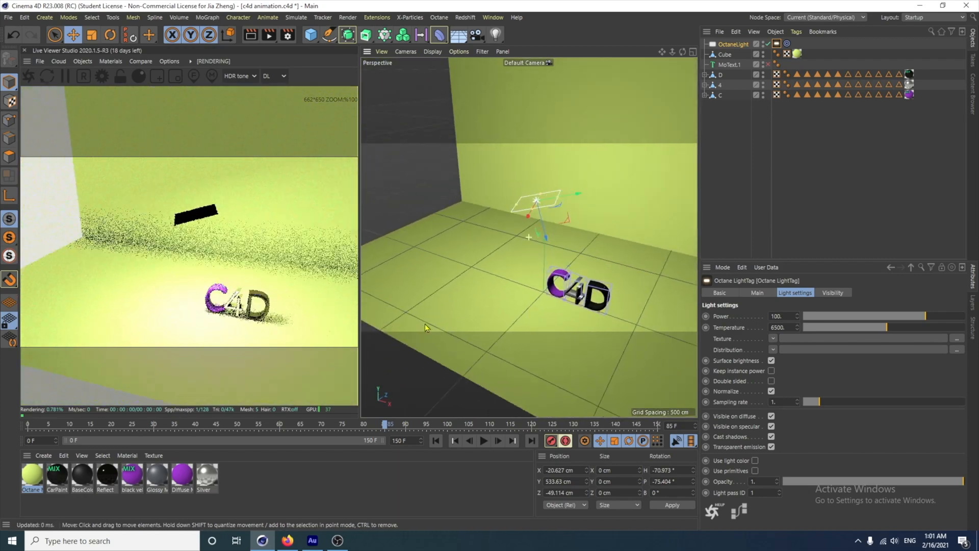
{"action": "left_click_drag", "start_coordinate": [547, 317], "coordinate": [590, 249], "text": "alt"}
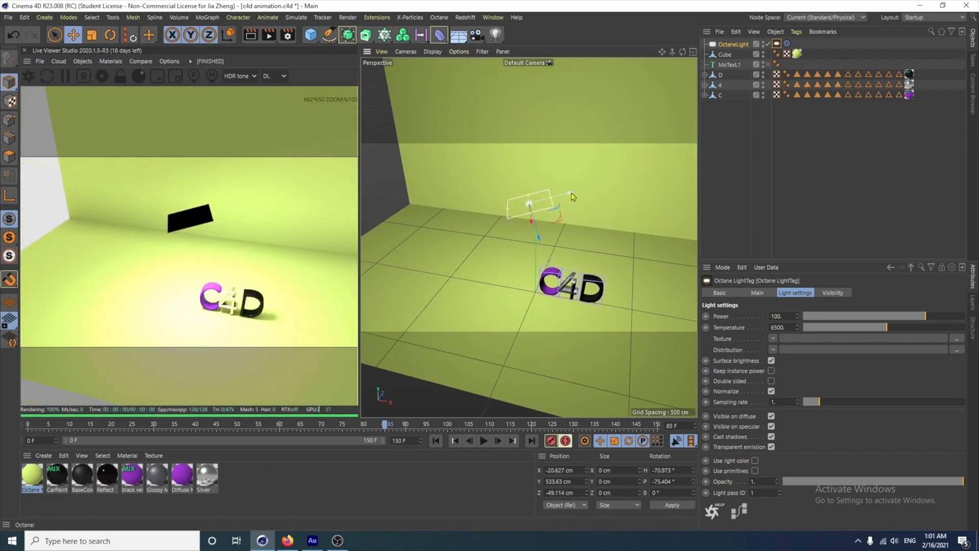
{"action": "left_click_drag", "start_coordinate": [572, 195], "coordinate": [619, 199]}
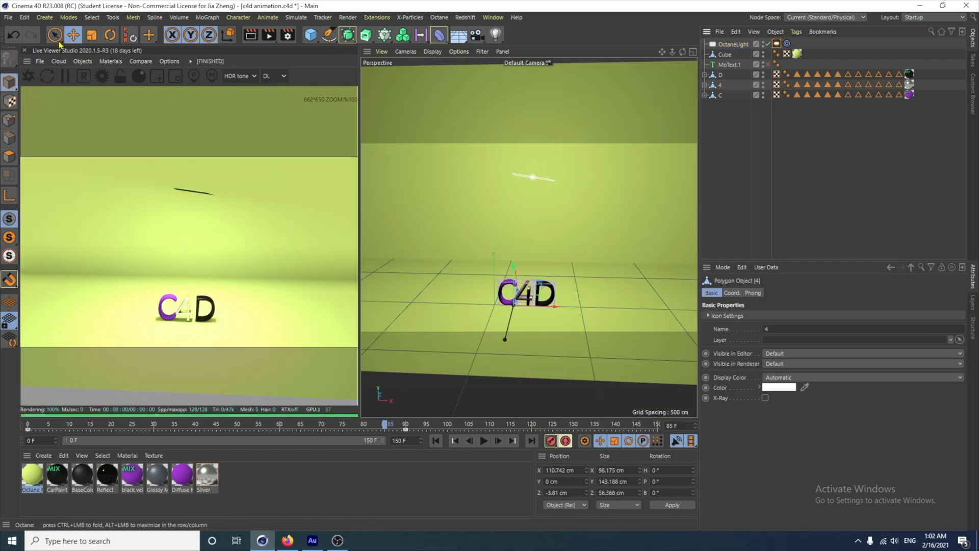
Add a second Octane Targetted Arealight aimed at the letter 4 and place it right of the letters, about X 962, Y 482, Z -464 cm
{"action": "left_click", "coordinate": [83, 61]}
{"action": "mouse_move", "coordinate": [117, 109]}
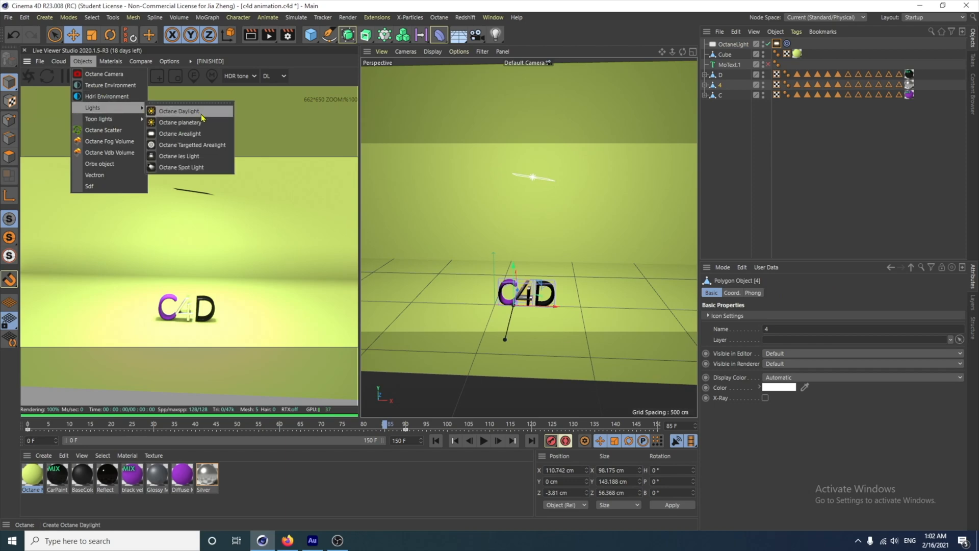
{"action": "left_click", "coordinate": [219, 145]}
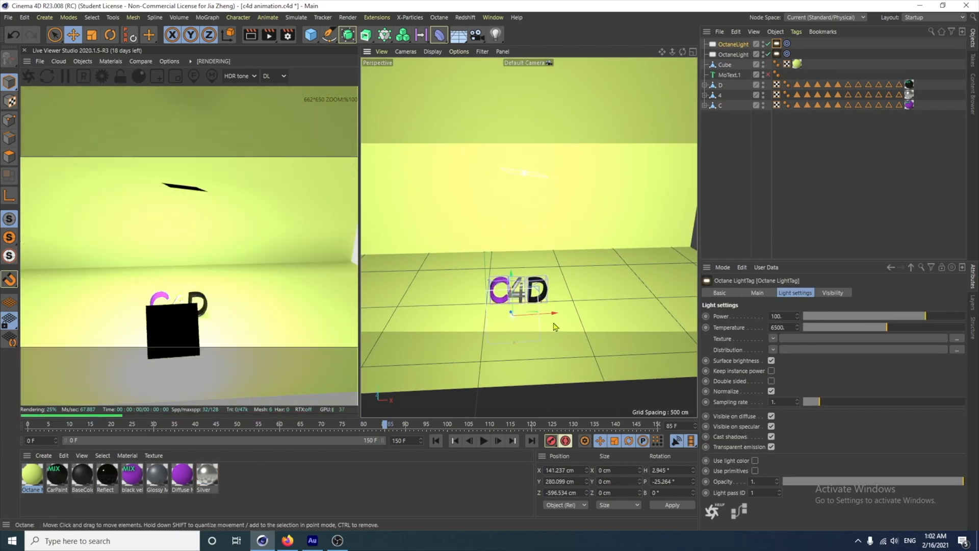
{"action": "left_click_drag", "start_coordinate": [557, 313], "coordinate": [697, 304]}
{"action": "middle_click_drag", "start_coordinate": [492, 361], "coordinate": [384, 399], "text": "alt"}
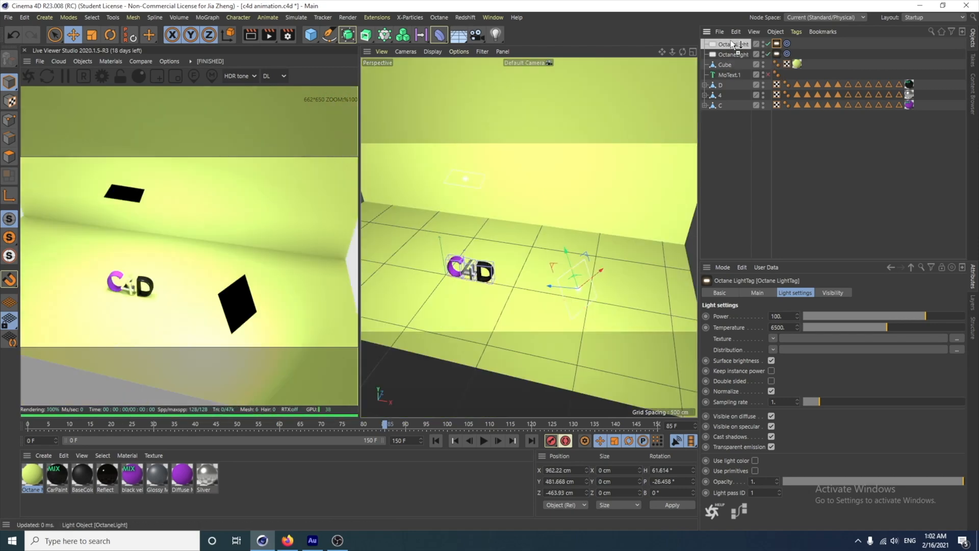
Duplicate the second light, place the copy left of the letters at about X -229, Y 377, Z -161 cm, and move the original closer
{"action": "left_click_drag", "start_coordinate": [731, 40], "coordinate": [730, 41], "text": "ctrl"}
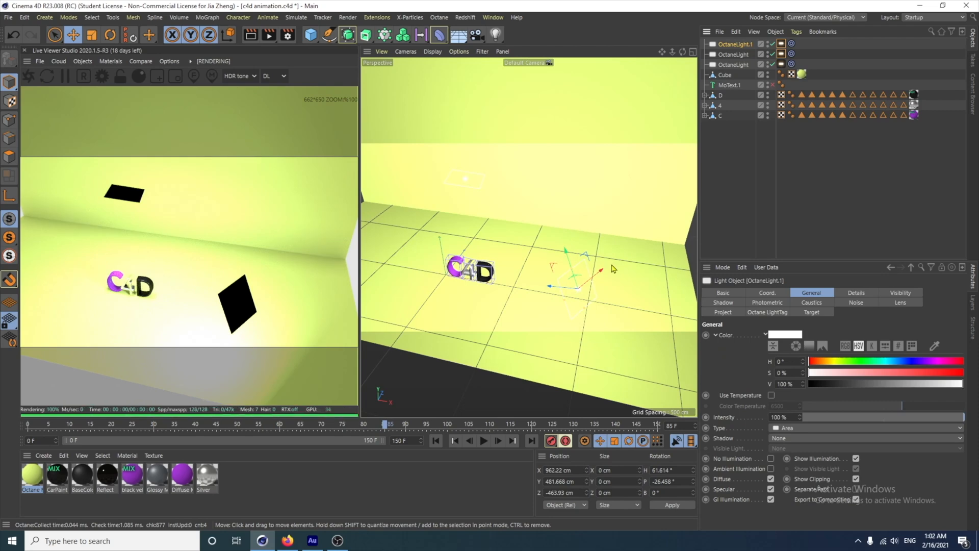
{"action": "left_click_drag", "start_coordinate": [603, 272], "coordinate": [499, 300]}
{"action": "left_click_drag", "start_coordinate": [587, 329], "coordinate": [625, 384], "text": "alt"}
{"action": "middle_click_drag", "start_coordinate": [625, 383], "coordinate": [521, 241], "text": "alt"}
{"action": "scroll", "coordinate": [525, 255], "scroll_direction": "down", "scroll_amount": 2}
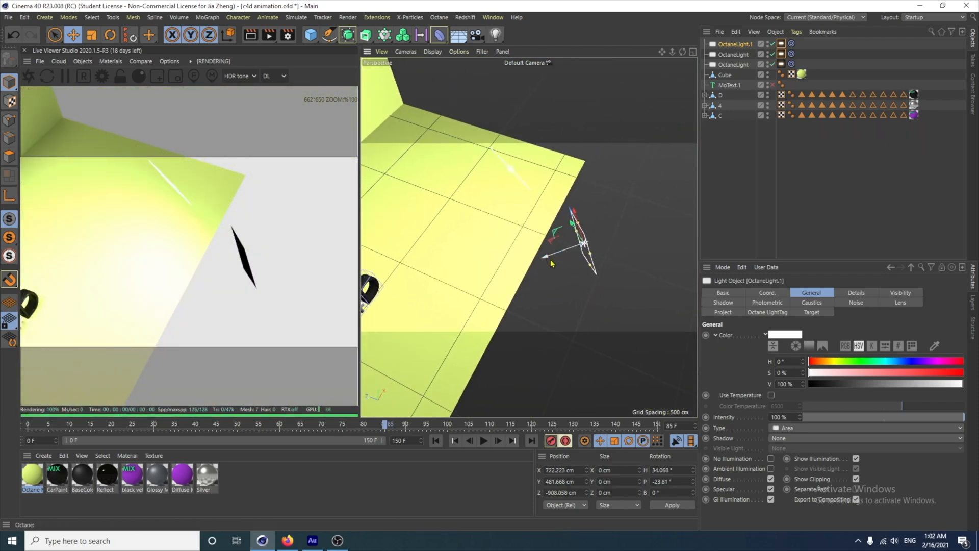
{"action": "left_click_drag", "start_coordinate": [551, 261], "coordinate": [397, 286]}
{"action": "left_click_drag", "start_coordinate": [540, 334], "coordinate": [588, 311], "text": "alt"}
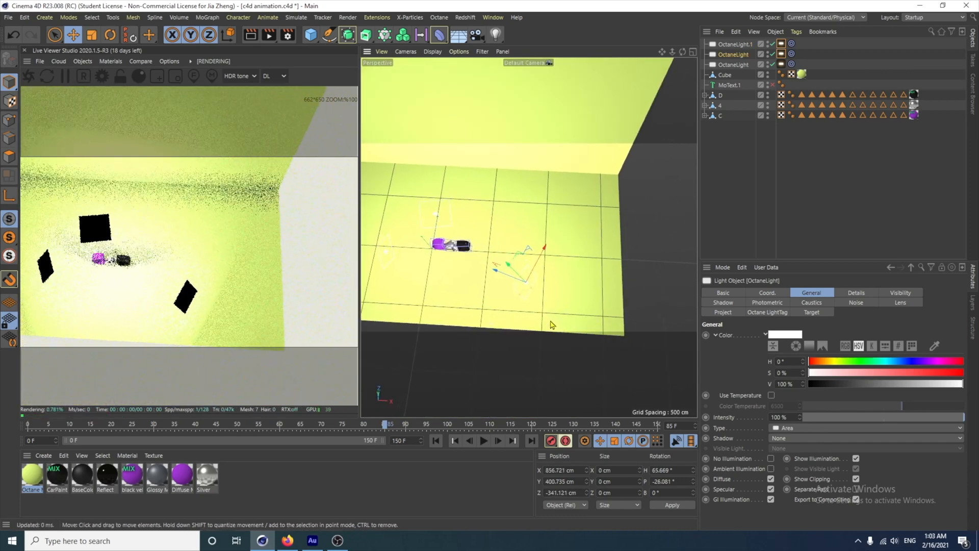
{"action": "left_click_drag", "start_coordinate": [551, 326], "coordinate": [546, 310], "text": "alt"}
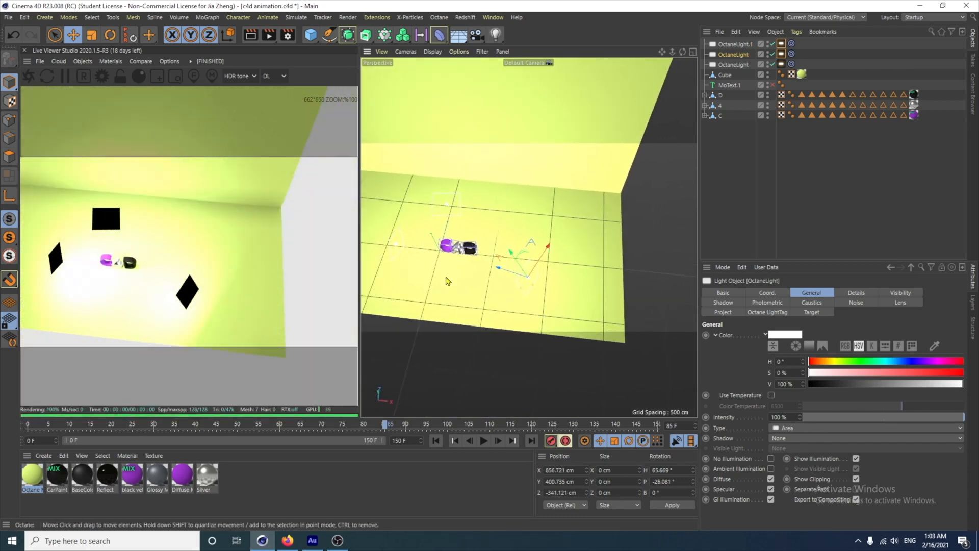
Frame the C4D letters head-on in the perspective view and check the render output settings
{"action": "left_click_drag", "start_coordinate": [445, 266], "coordinate": [441, 237], "text": "alt"}
{"action": "right_click_drag", "start_coordinate": [442, 233], "coordinate": [447, 177], "text": "alt"}
{"action": "left_click_drag", "start_coordinate": [452, 223], "coordinate": [545, 282], "text": "alt"}
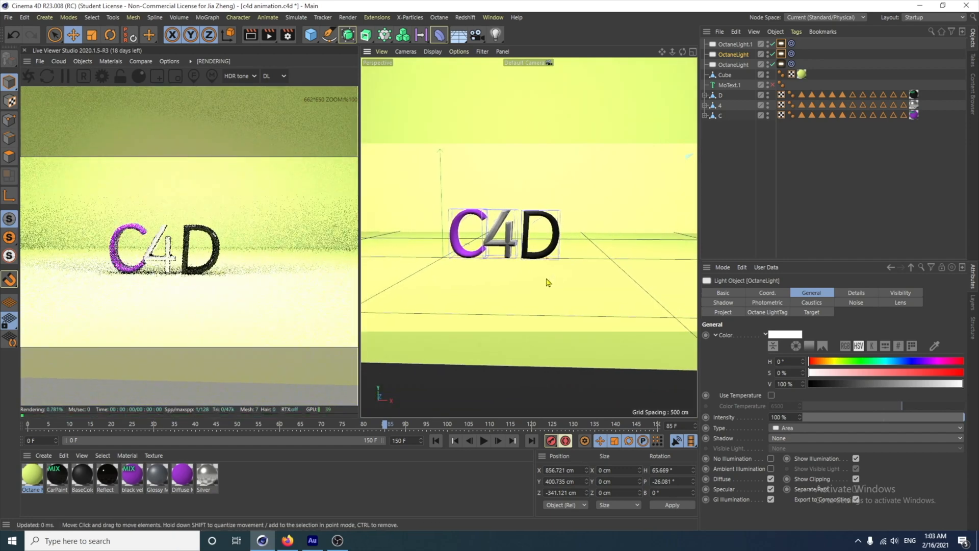
{"action": "key", "text": "ctrl+b"}
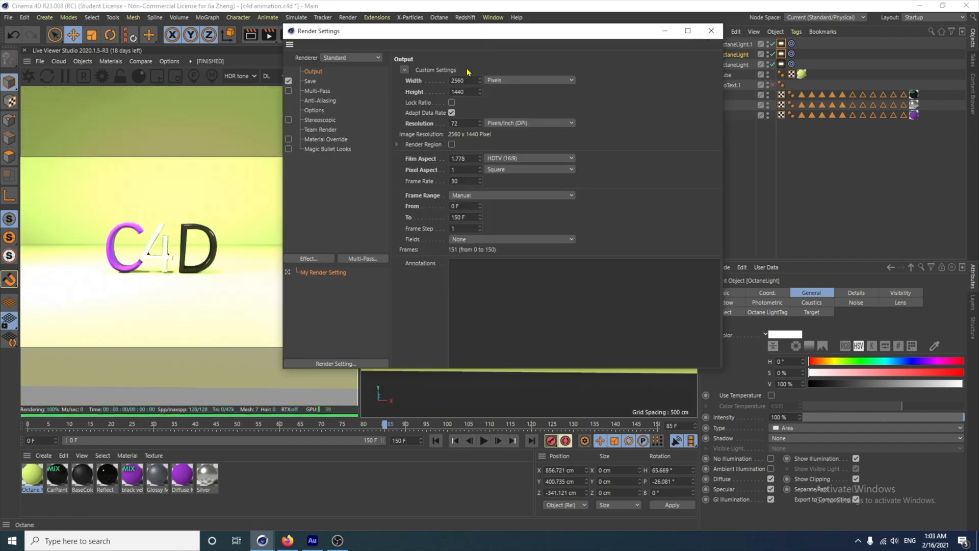
{"action": "left_click", "coordinate": [712, 32]}
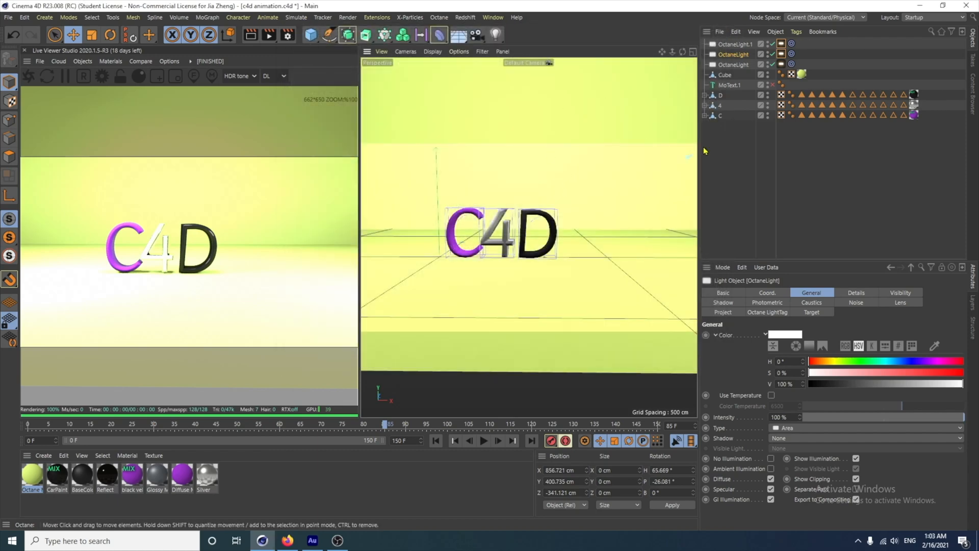
{"action": "left_click_drag", "start_coordinate": [565, 195], "coordinate": [562, 258], "text": "alt"}
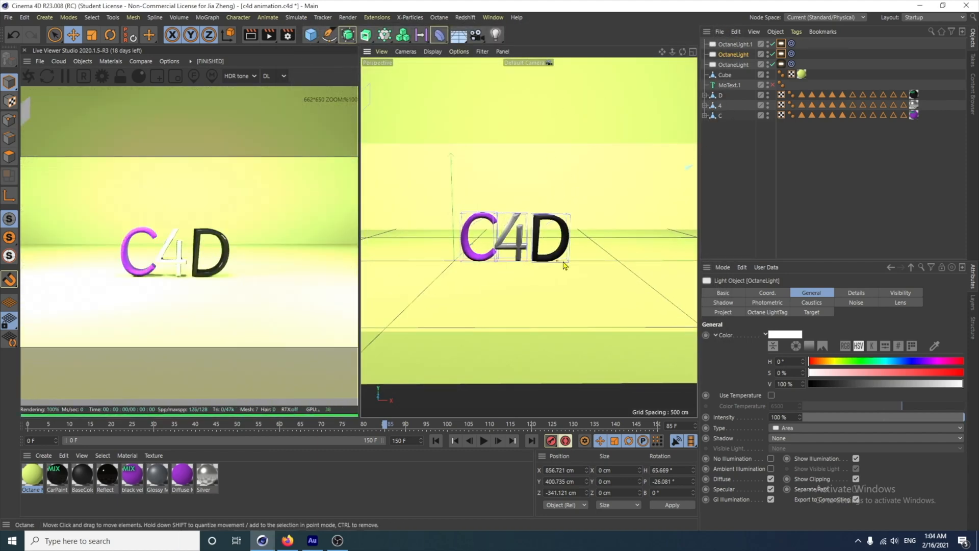
{"action": "left_click_drag", "start_coordinate": [581, 286], "coordinate": [584, 286], "text": "alt"}
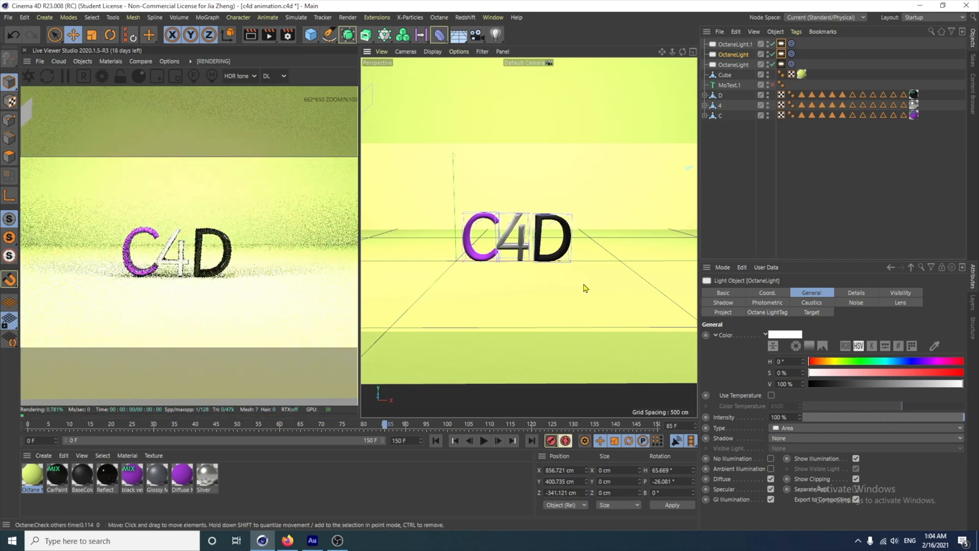
Add an Octane camera, keyframe a push-in toward the letters from frame 0 to frame 90, and play the animation back
{"action": "key", "text": "shift+f"}
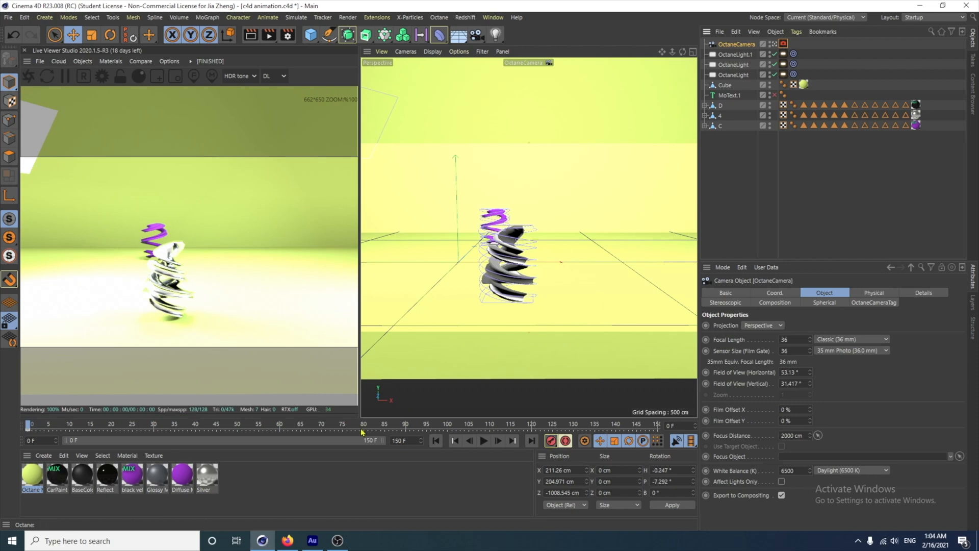
{"action": "left_click", "coordinate": [406, 425]}
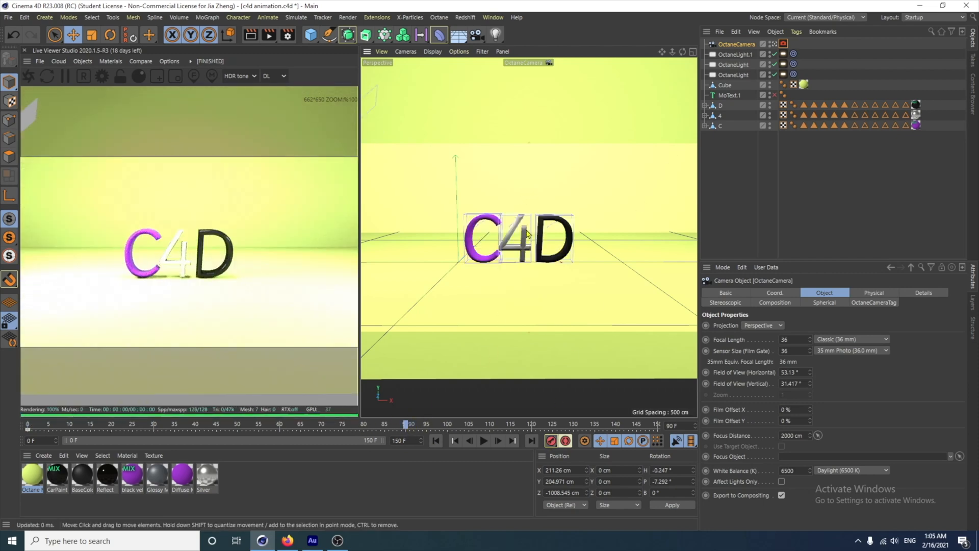
{"action": "scroll", "coordinate": [528, 234], "scroll_direction": "up", "scroll_amount": 3}
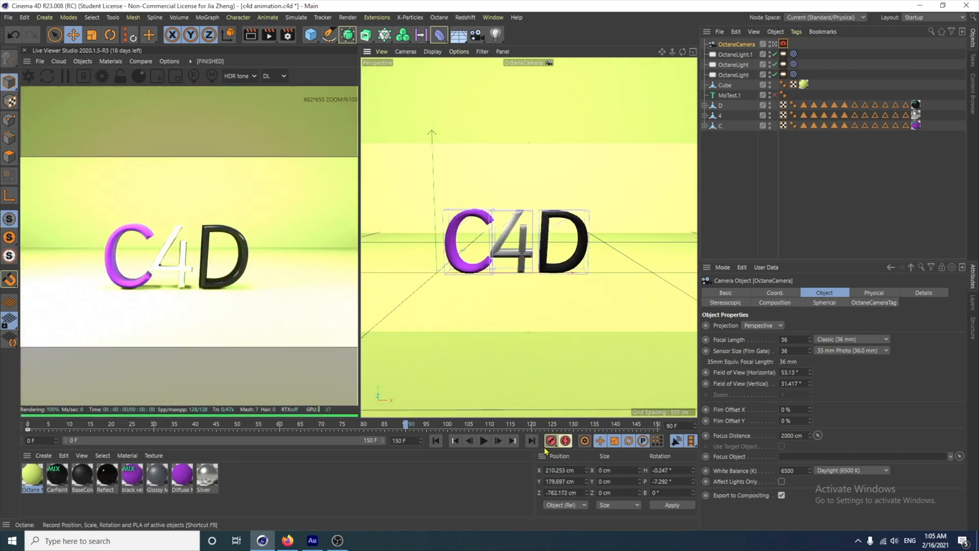
{"action": "left_click", "coordinate": [436, 441]}
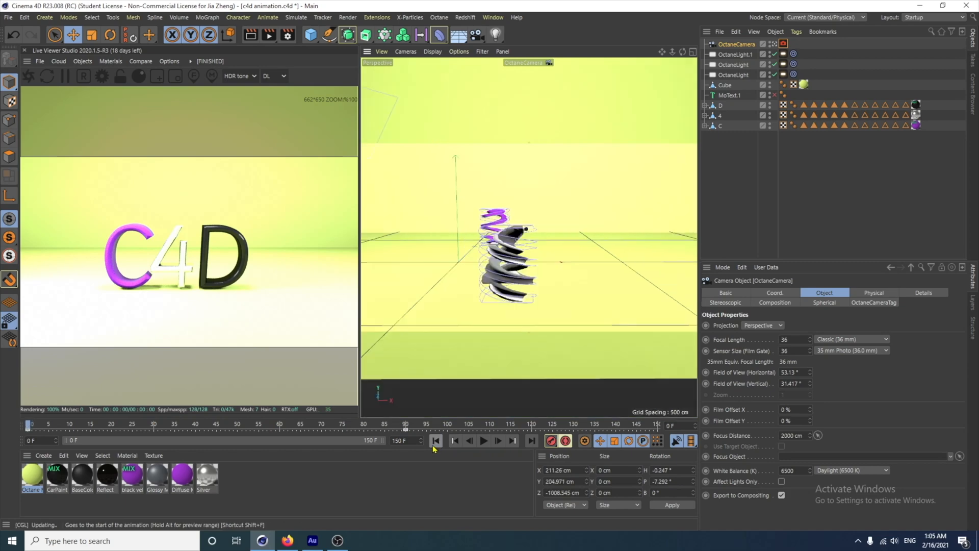
{"action": "left_click", "coordinate": [483, 443]}
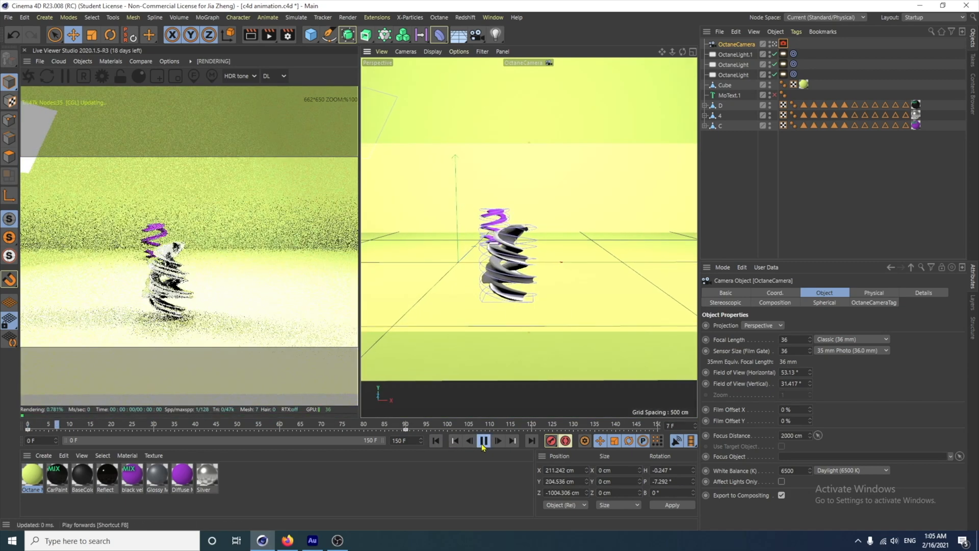
{"action": "left_click", "coordinate": [483, 441]}
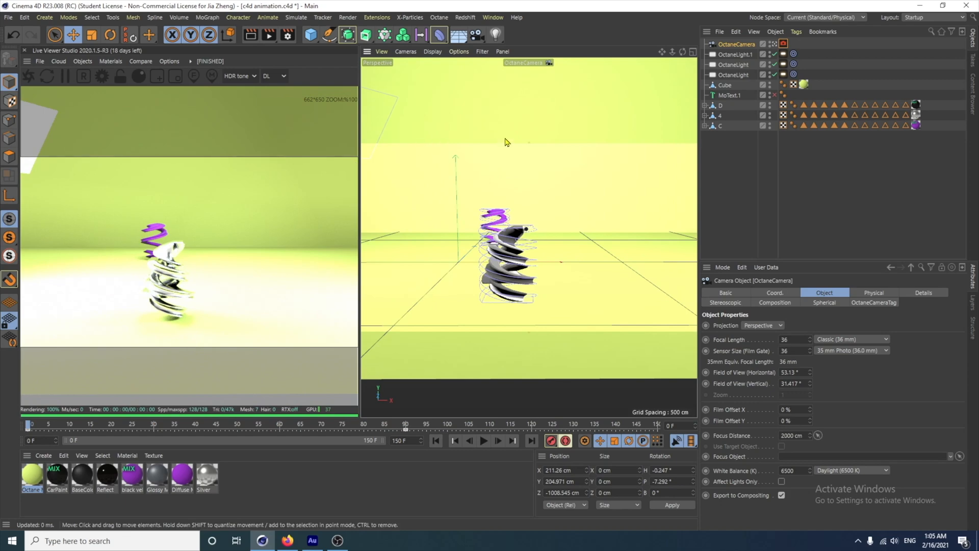
Turn off Camera visibility in the Octane LightTag of all three Octane lights
{"action": "left_click", "coordinate": [734, 75]}
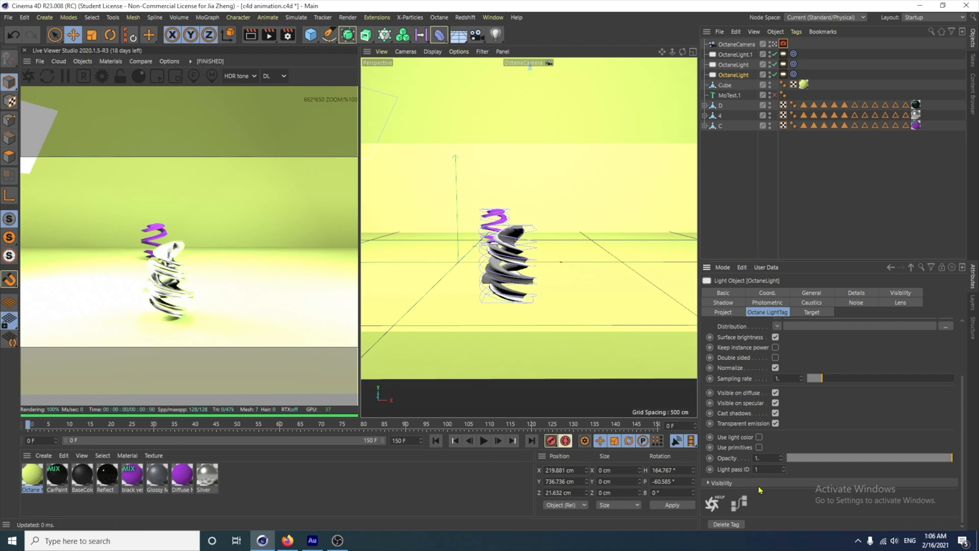
{"action": "left_click", "coordinate": [709, 483]}
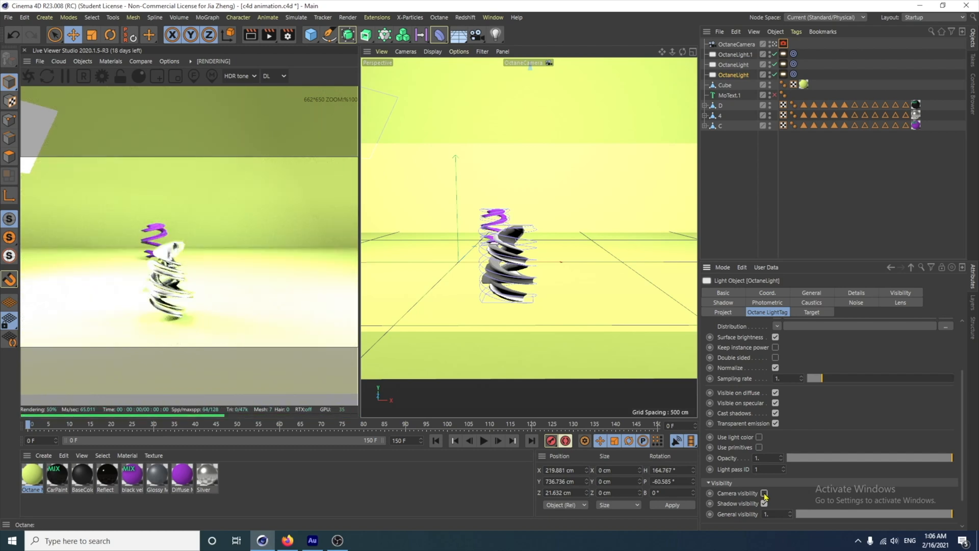
{"action": "left_click", "coordinate": [732, 65]}
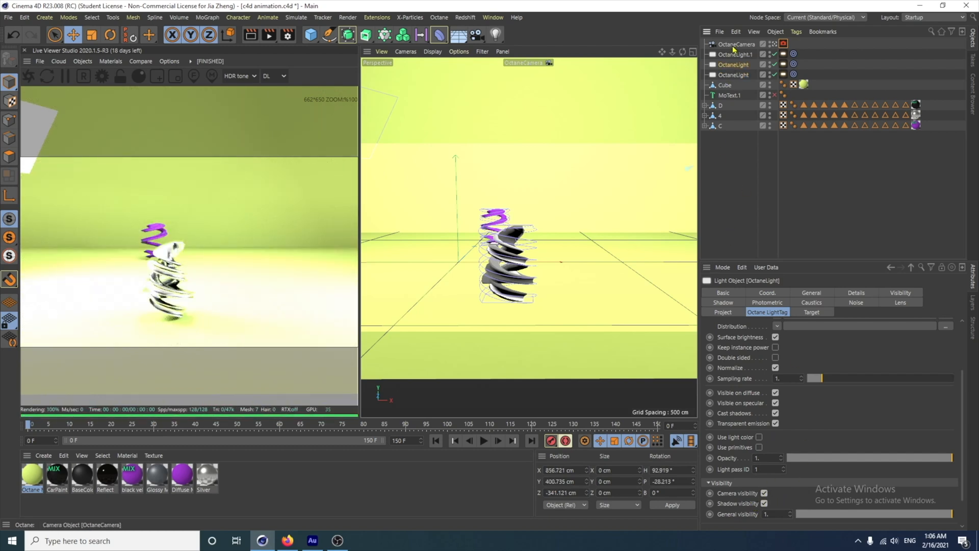
{"action": "left_click", "coordinate": [765, 494]}
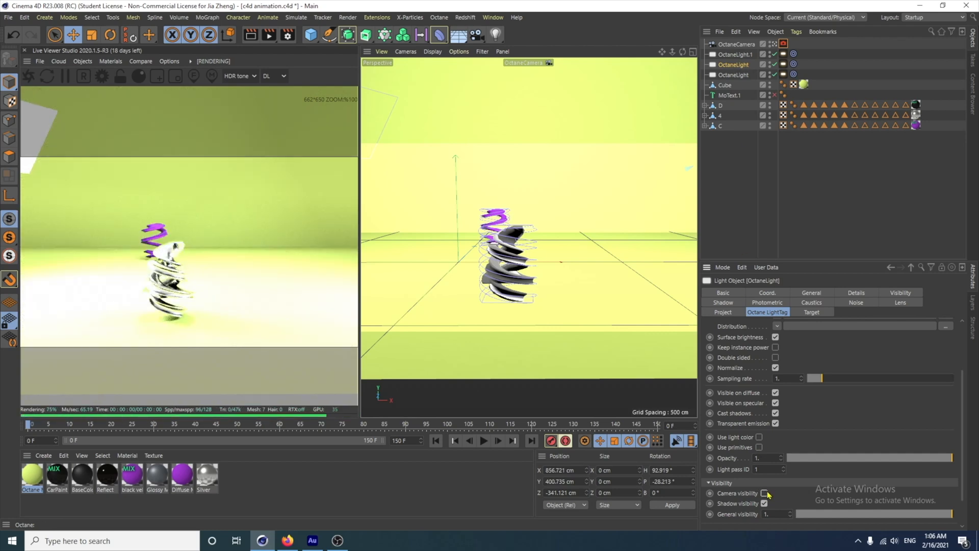
{"action": "left_click", "coordinate": [735, 54]}
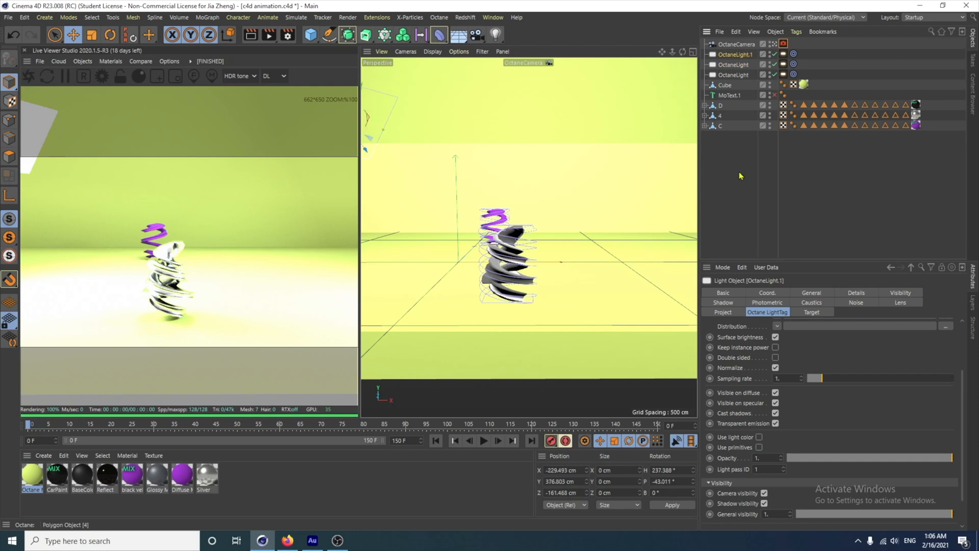
{"action": "left_click", "coordinate": [764, 494]}
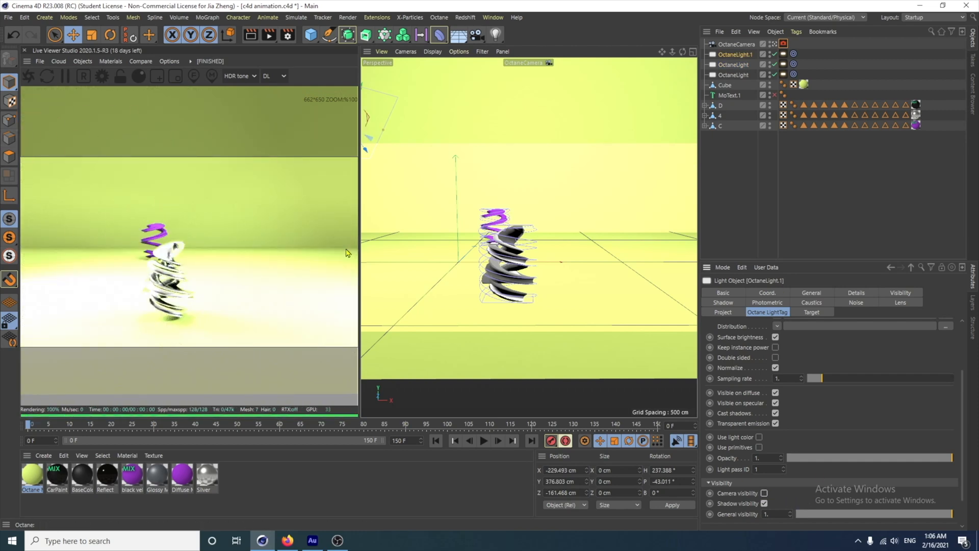
Set the power of the Octane light above the letters to 60 and save the project
{"action": "left_click", "coordinate": [392, 424]}
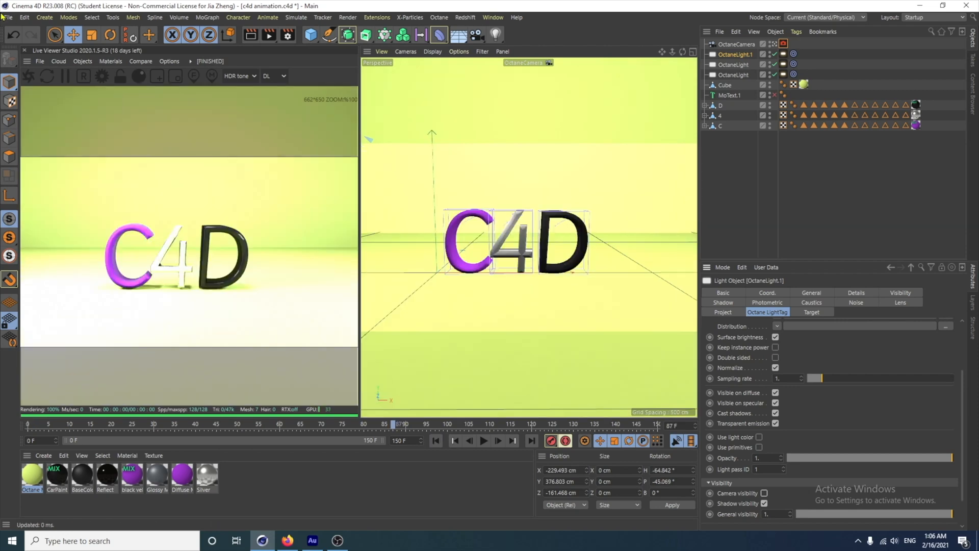
{"action": "left_click", "coordinate": [8, 18]}
{"action": "left_click", "coordinate": [34, 109]}
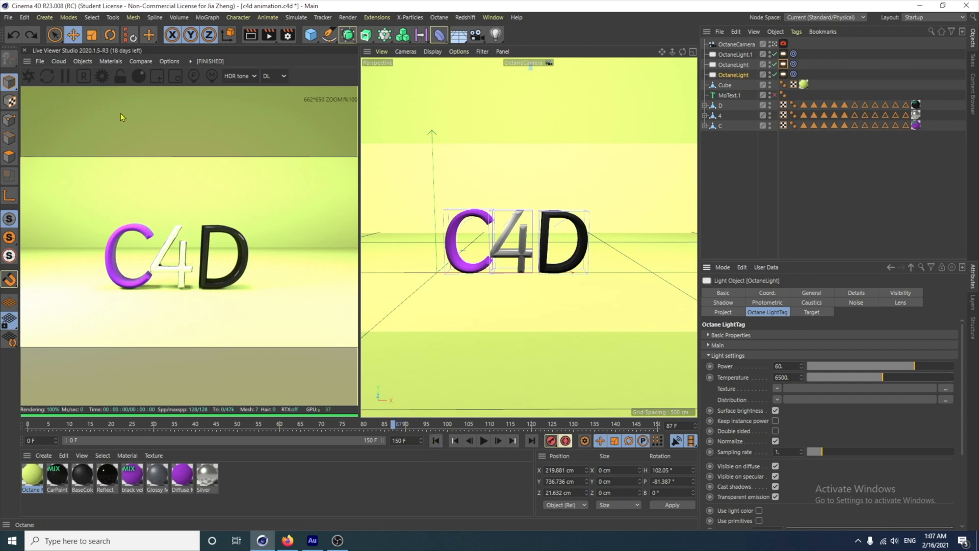
{"action": "left_click", "coordinate": [6, 18]}
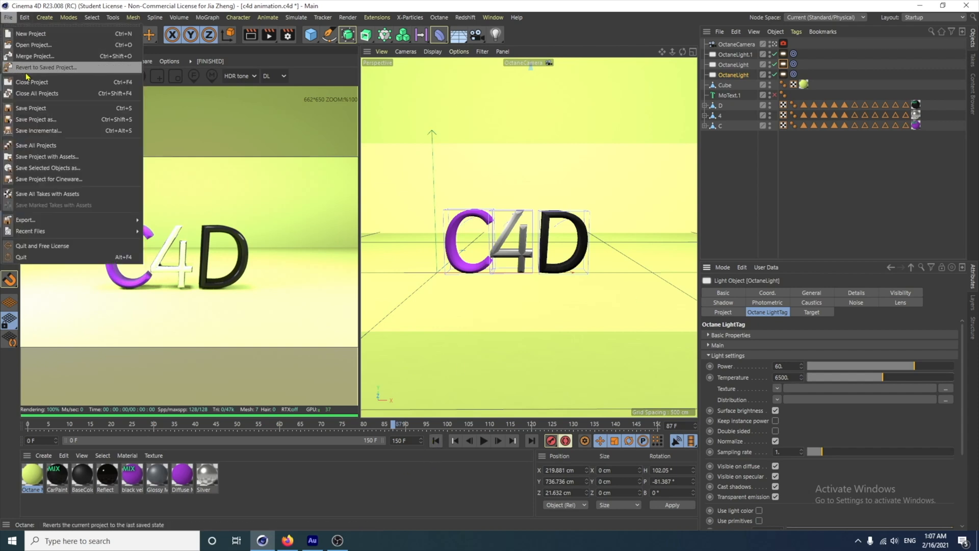
{"action": "left_click", "coordinate": [26, 108]}
Switch the renderer to Octane Renderer in the render settings and enable Use All GPUs
{"action": "left_click", "coordinate": [287, 35]}
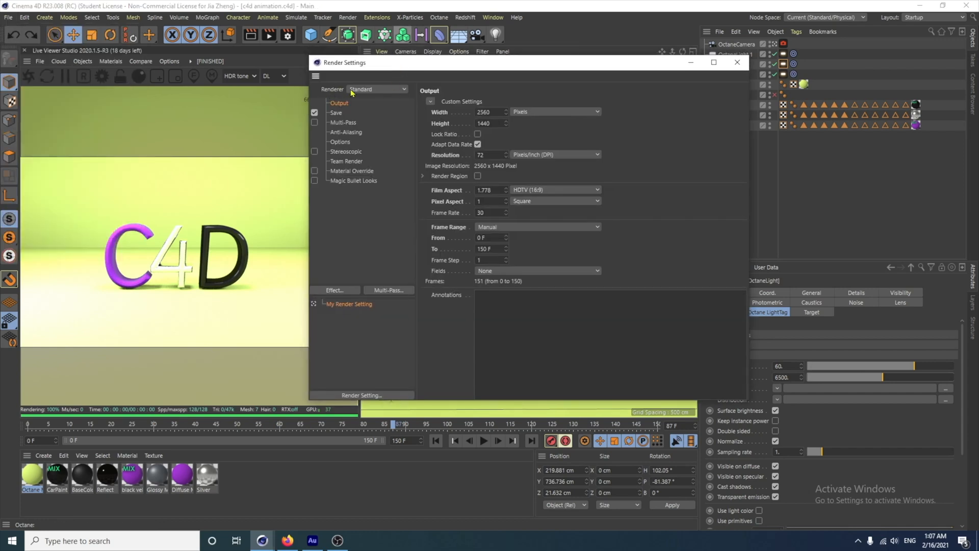
{"action": "left_click", "coordinate": [382, 90]}
{"action": "left_click", "coordinate": [385, 147]}
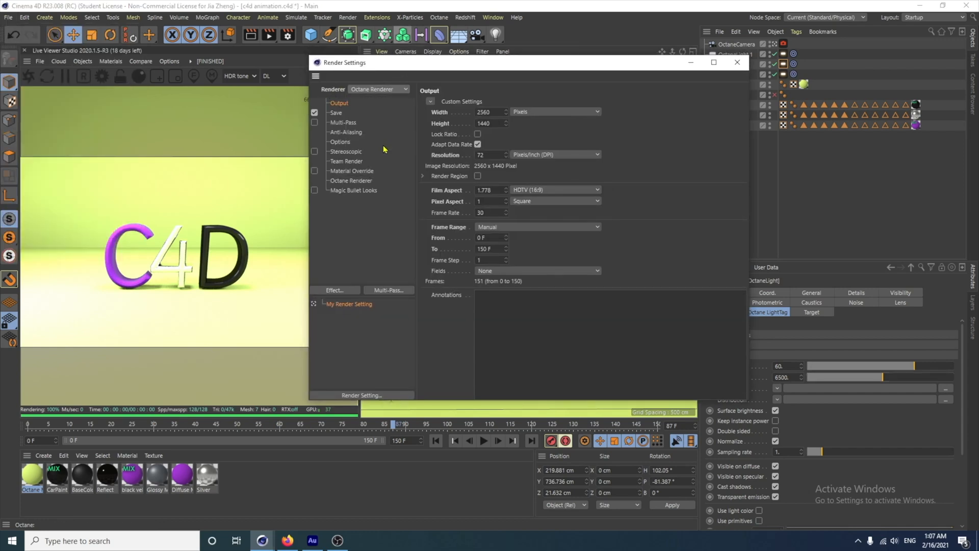
{"action": "left_click", "coordinate": [357, 184]}
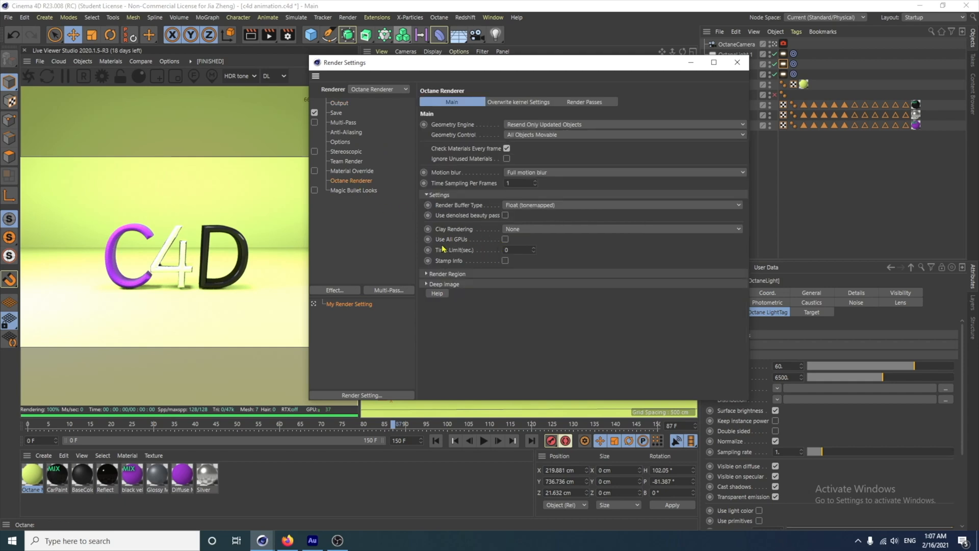
{"action": "left_click", "coordinate": [505, 240]}
Create a Desktop folder named "octane c4d render" and set the render's save path to it with the file name c4d
{"action": "left_click", "coordinate": [337, 114]}
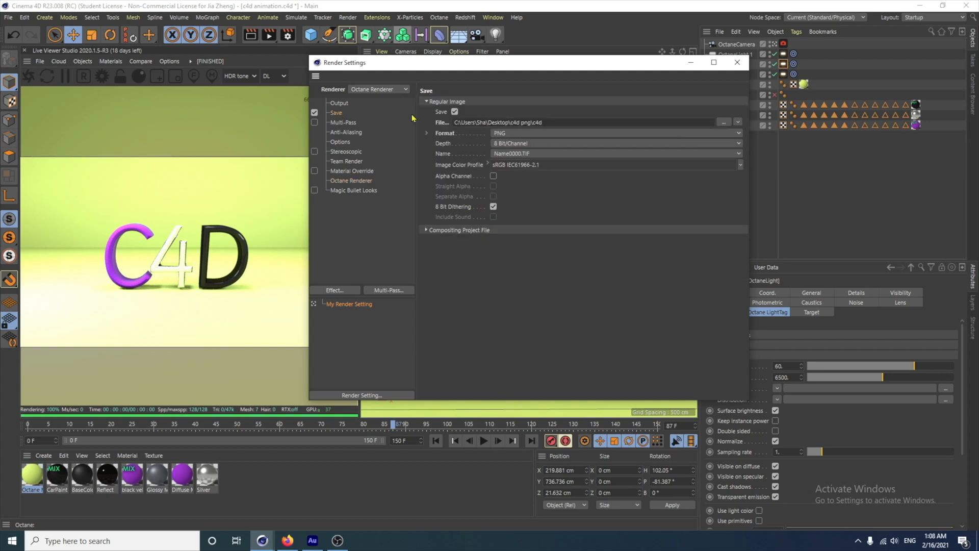
{"action": "left_click", "coordinate": [723, 123]}
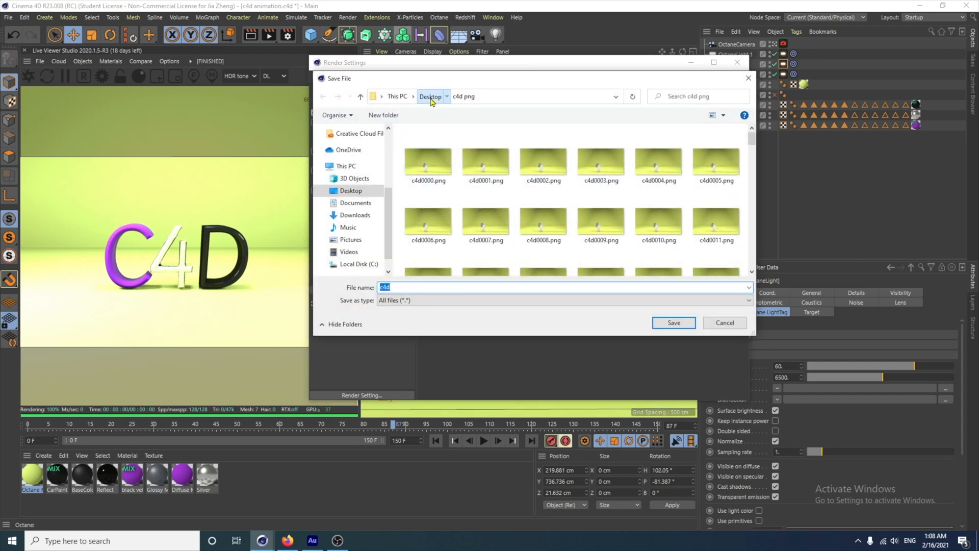
{"action": "left_click", "coordinate": [430, 97]}
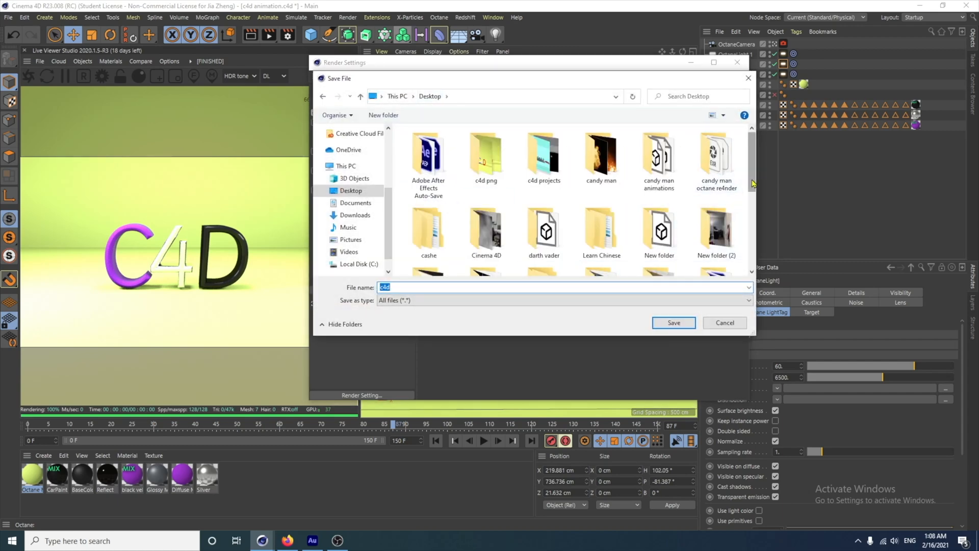
{"action": "left_click_drag", "start_coordinate": [753, 184], "coordinate": [753, 258]}
{"action": "right_click", "coordinate": [720, 255]}
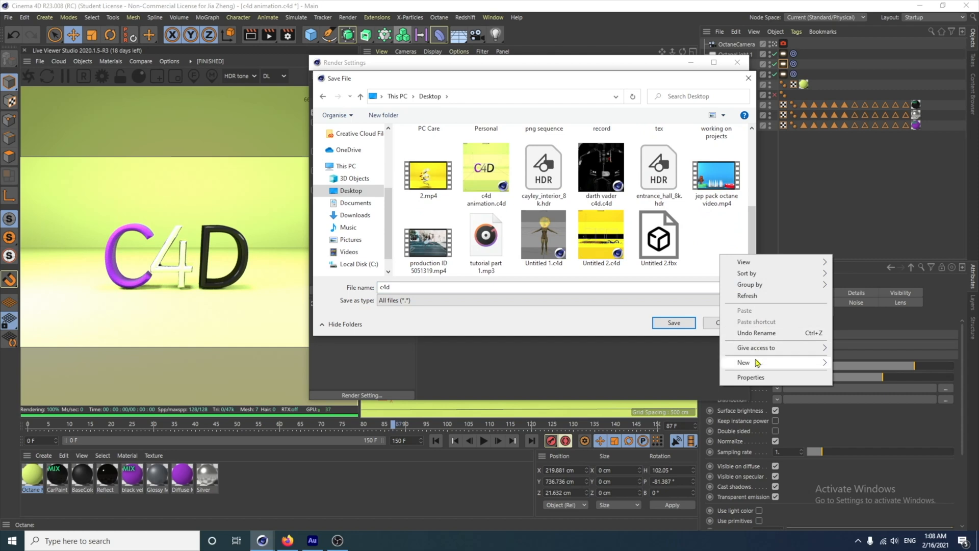
{"action": "mouse_move", "coordinate": [757, 362]}
{"action": "left_click", "coordinate": [862, 363]}
{"action": "type", "text": "octane c4d render"}
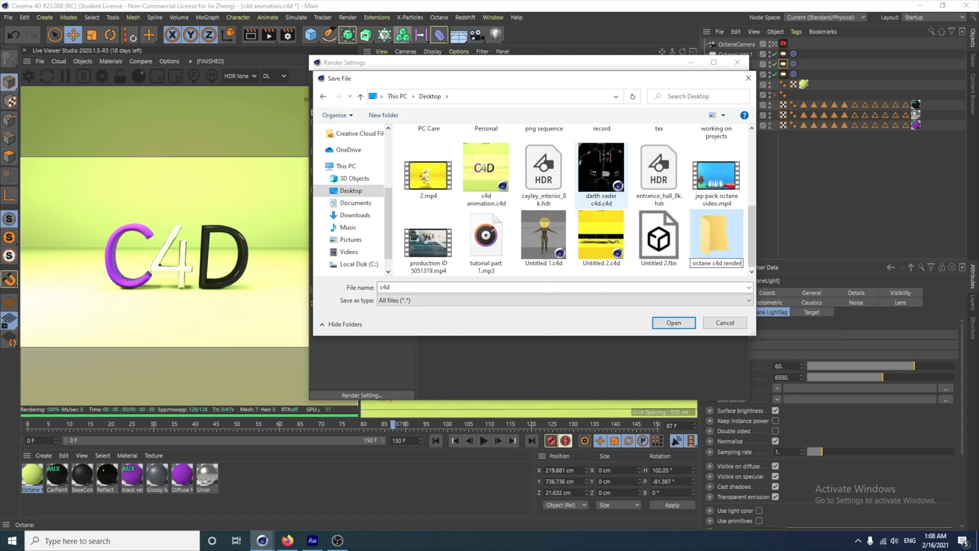
{"action": "key", "text": "Return"}
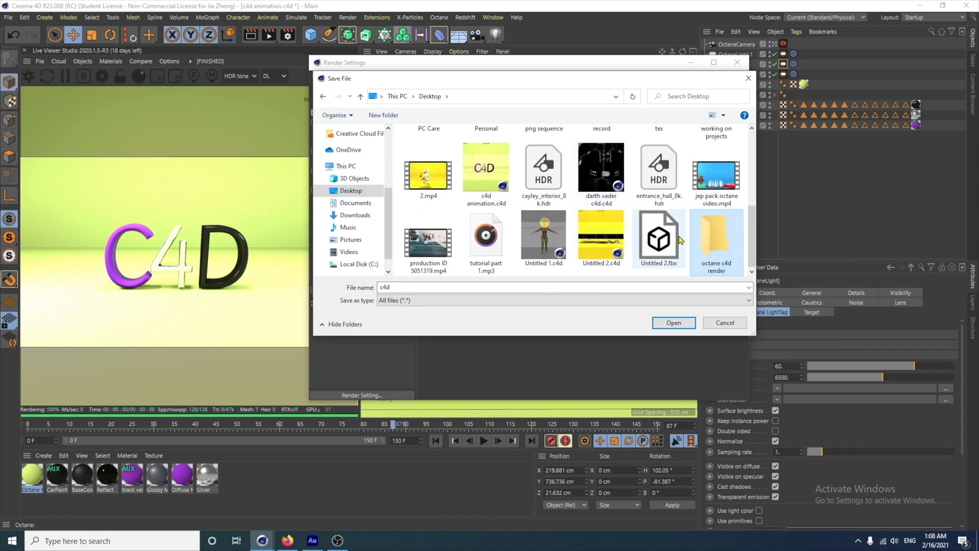
{"action": "double_click", "coordinate": [715, 237]}
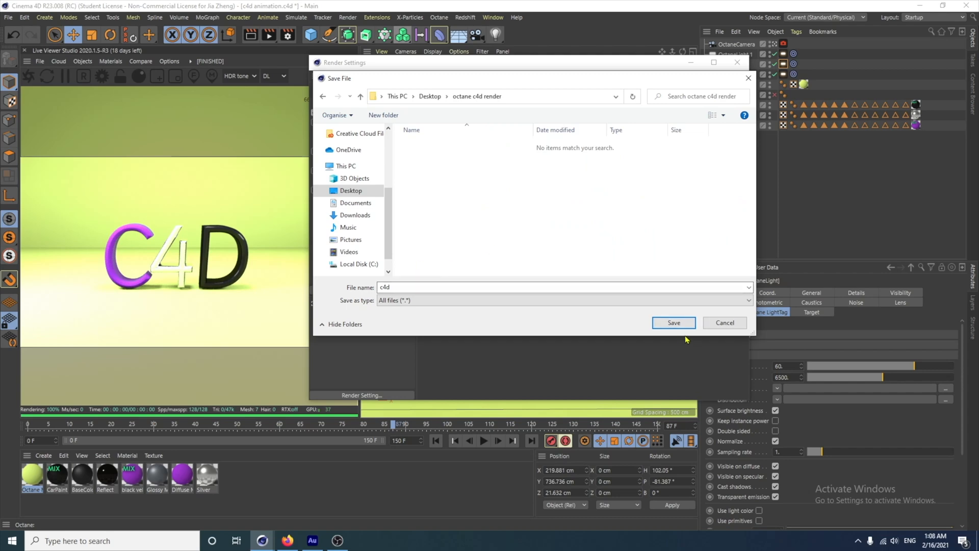
{"action": "left_click", "coordinate": [673, 323]}
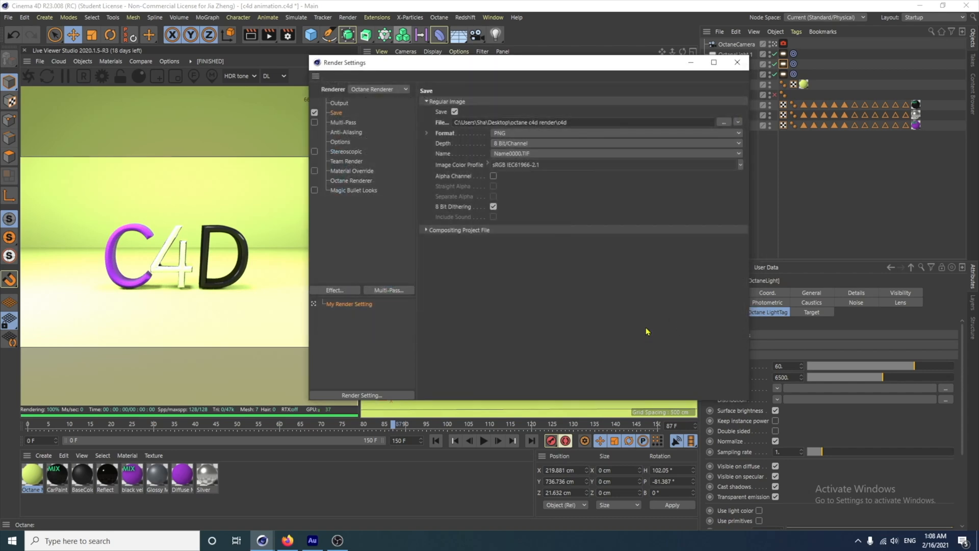
Review the available save formats and the output size and frame range, and close the render settings
{"action": "left_click", "coordinate": [515, 135]}
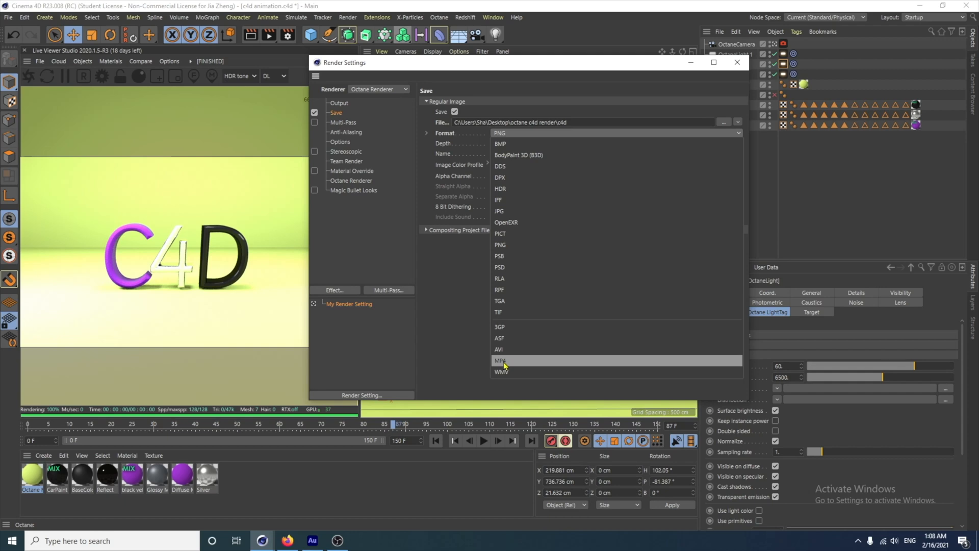
{"action": "left_click", "coordinate": [517, 134]}
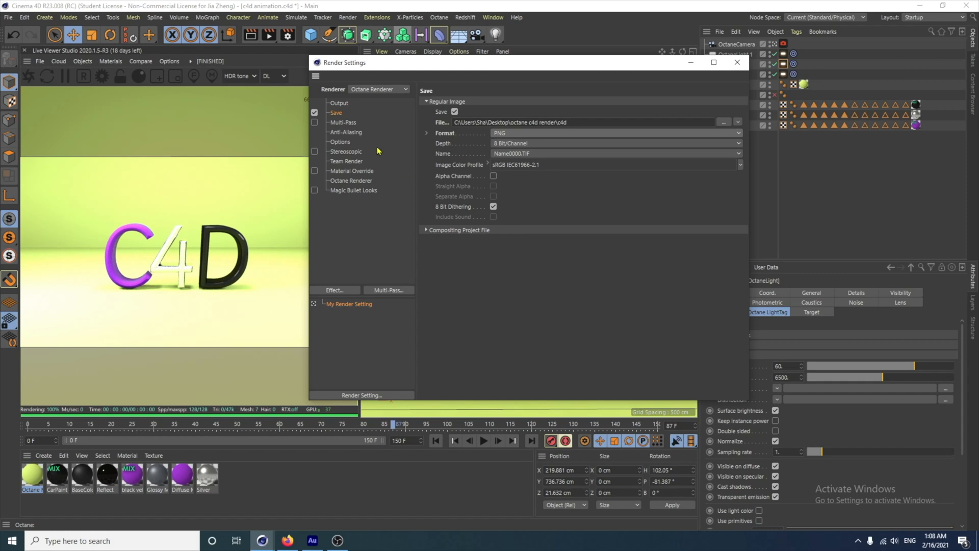
{"action": "left_click", "coordinate": [339, 104]}
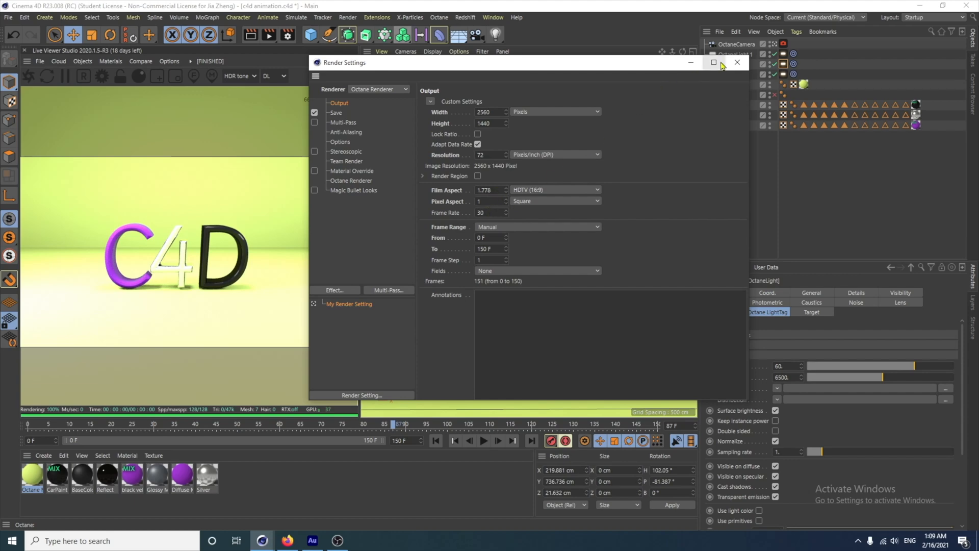
{"action": "left_click", "coordinate": [737, 63]}
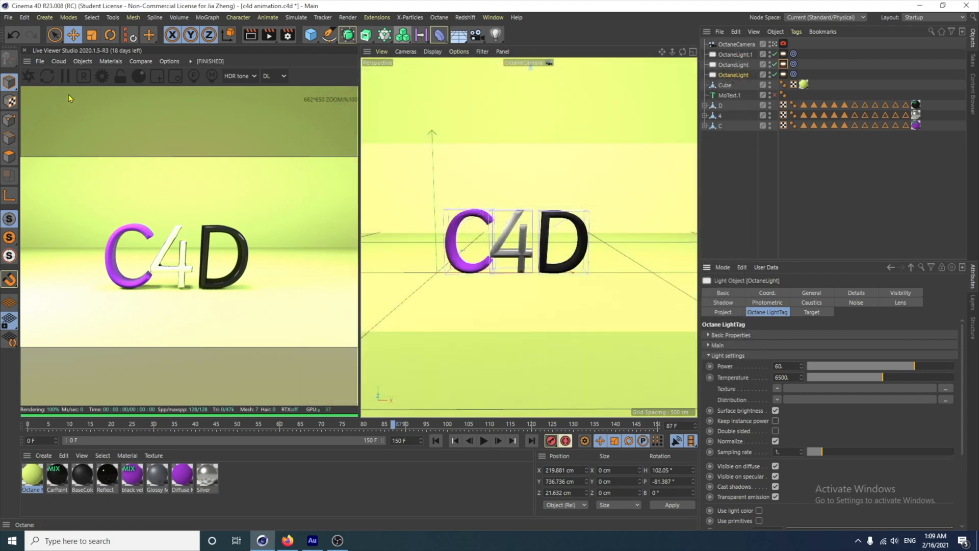
In the Octane Directlighting kernel, set max samples to 500, glossy depth to 3 and diffuse depth to 3
{"action": "left_click", "coordinate": [102, 75]}
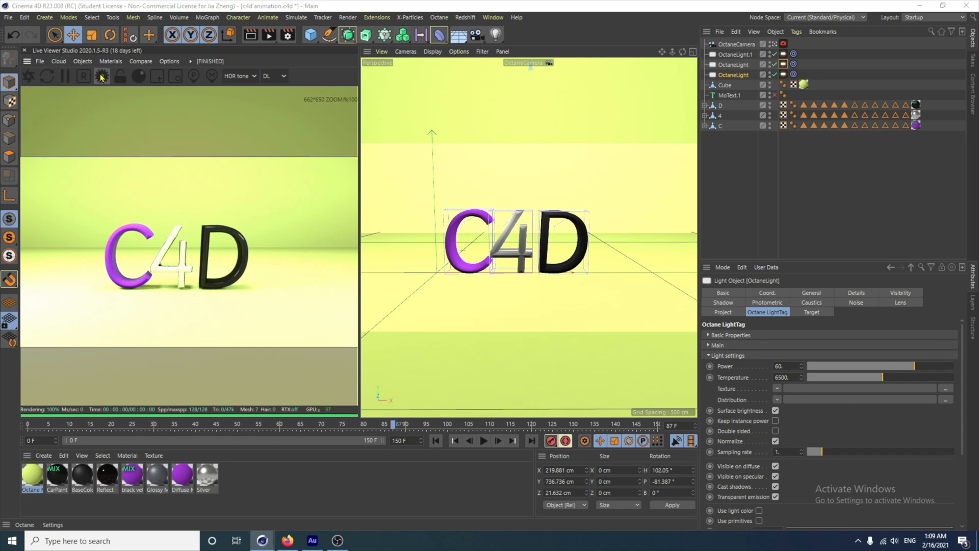
{"action": "left_click_drag", "start_coordinate": [80, 6], "coordinate": [399, 162]}
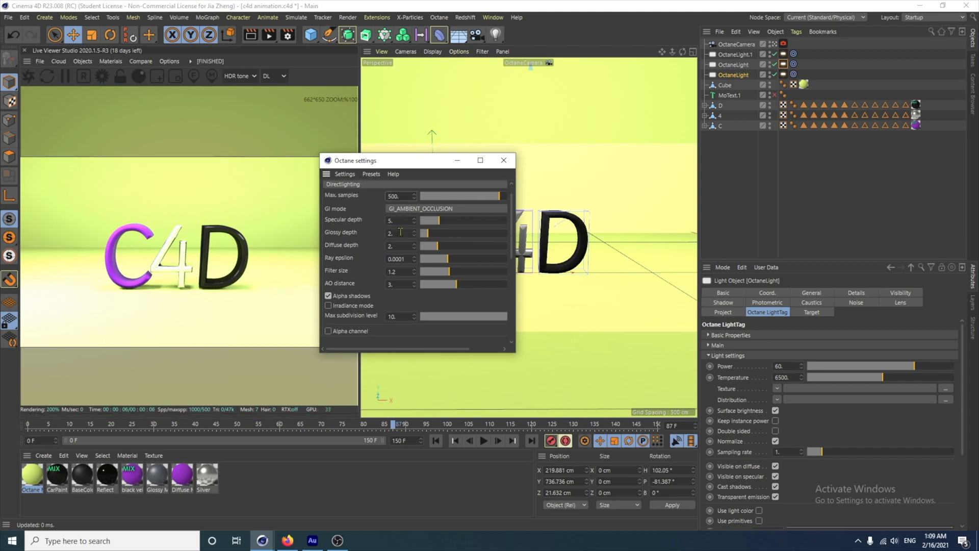
{"action": "double_click", "coordinate": [400, 233]}
{"action": "type", "text": "3"}
{"action": "left_click_drag", "start_coordinate": [405, 246], "coordinate": [292, 250]}
{"action": "type", "text": "3"}
{"action": "key", "text": "Return"}
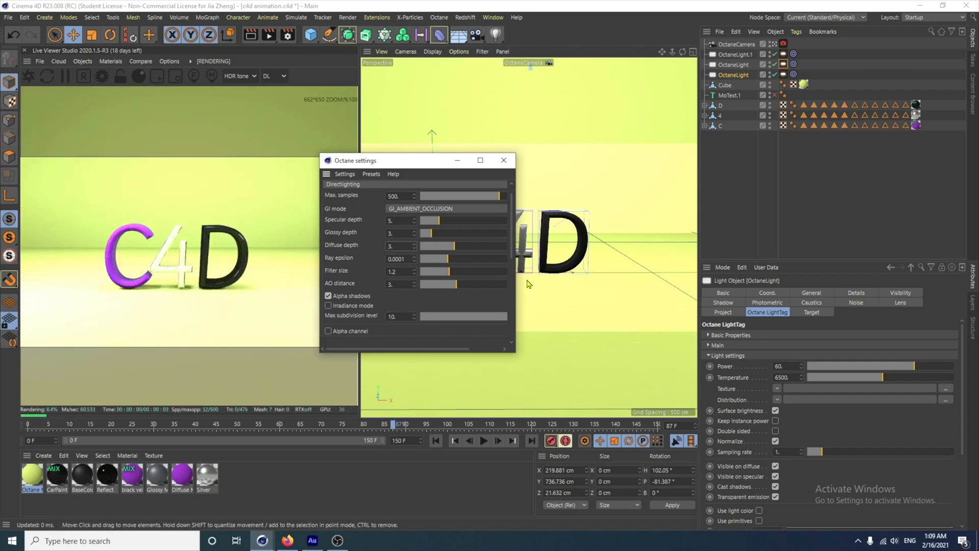
Enable Adaptive sampling for the Octane kernel and close the Octane settings
{"action": "left_click_drag", "start_coordinate": [507, 226], "coordinate": [508, 301]}
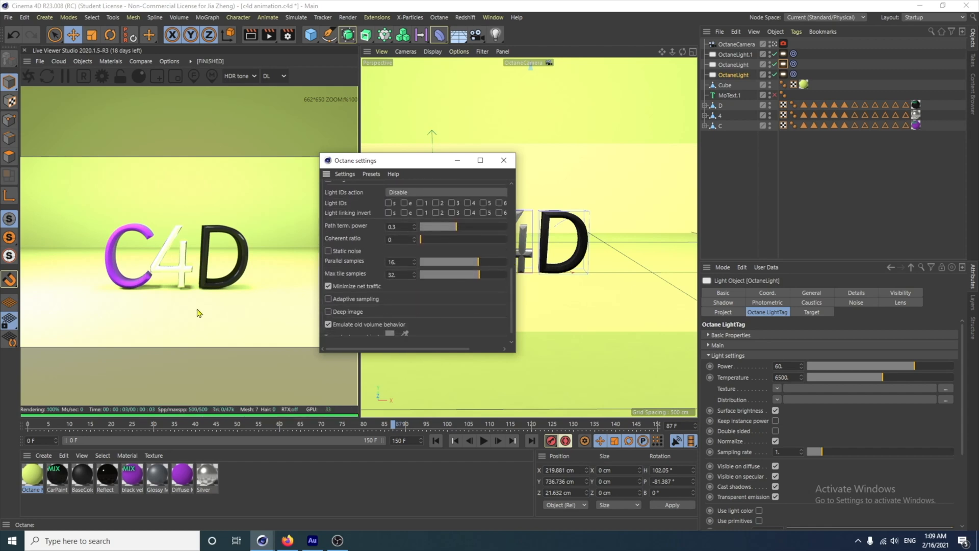
{"action": "left_click", "coordinate": [328, 299]}
{"action": "left_click_drag", "start_coordinate": [512, 268], "coordinate": [520, 187]}
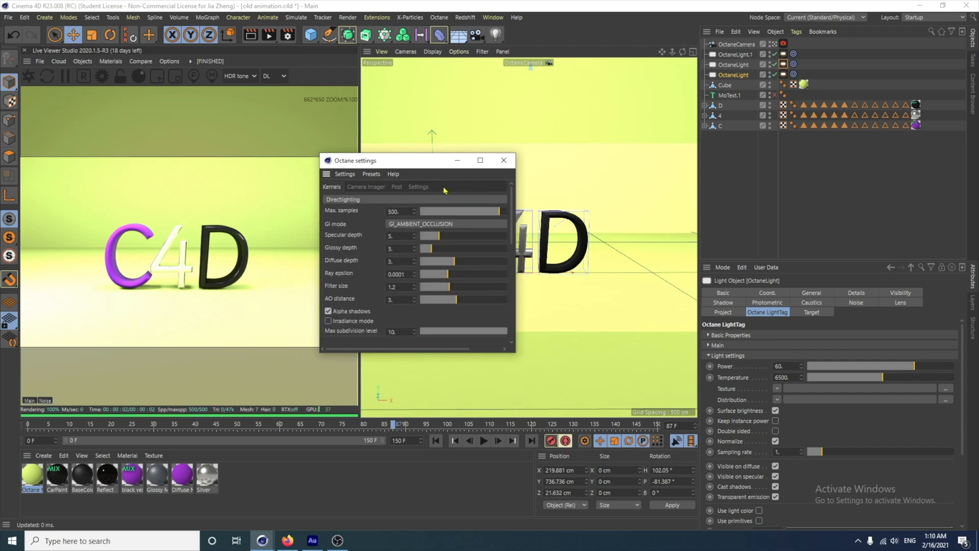
{"action": "left_click", "coordinate": [504, 160]}
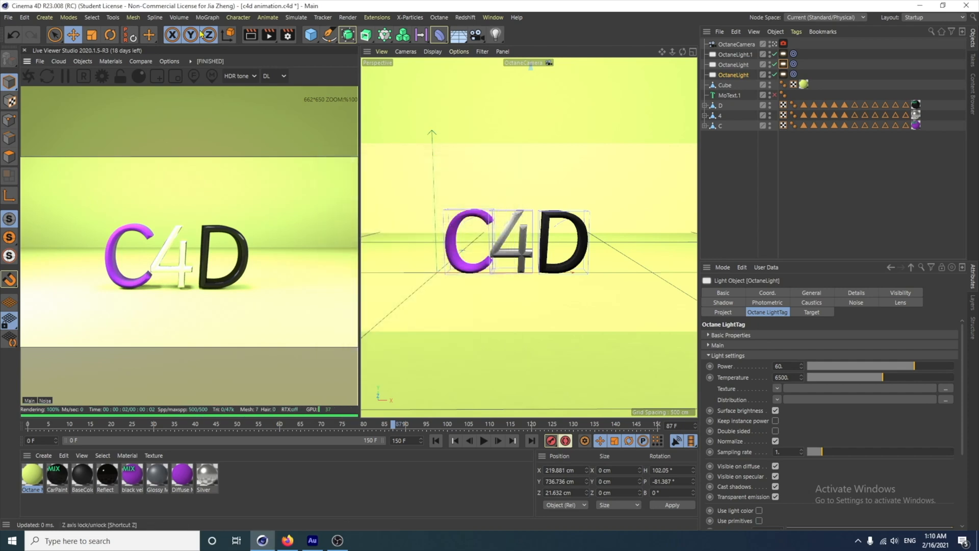
Save the project and start rendering the animation to the Picture Viewer
{"action": "left_click", "coordinate": [8, 17]}
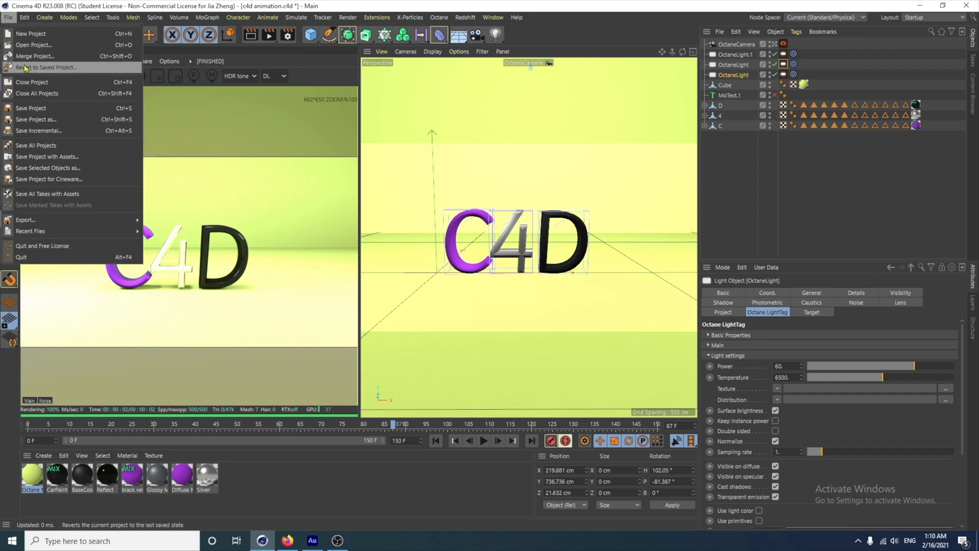
{"action": "left_click", "coordinate": [35, 107]}
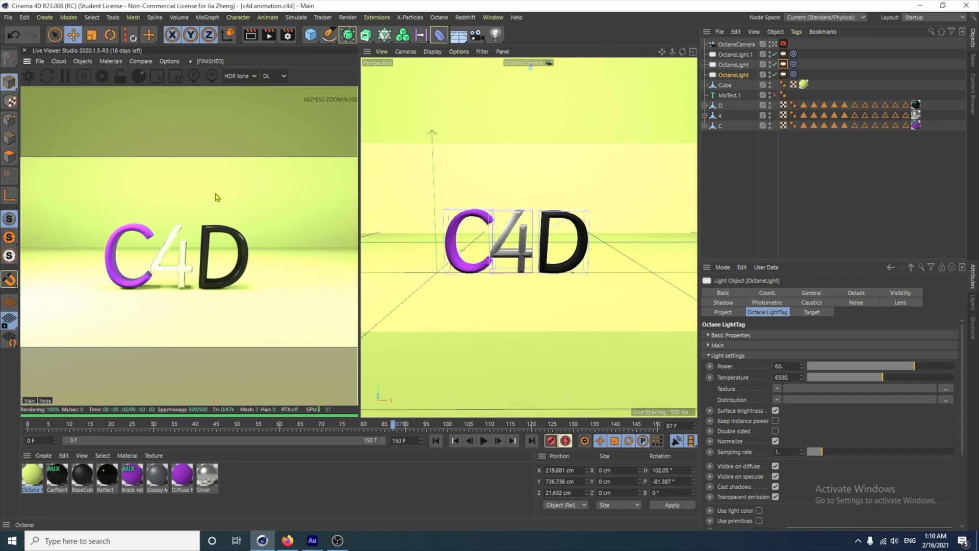
{"action": "left_click", "coordinate": [268, 34]}
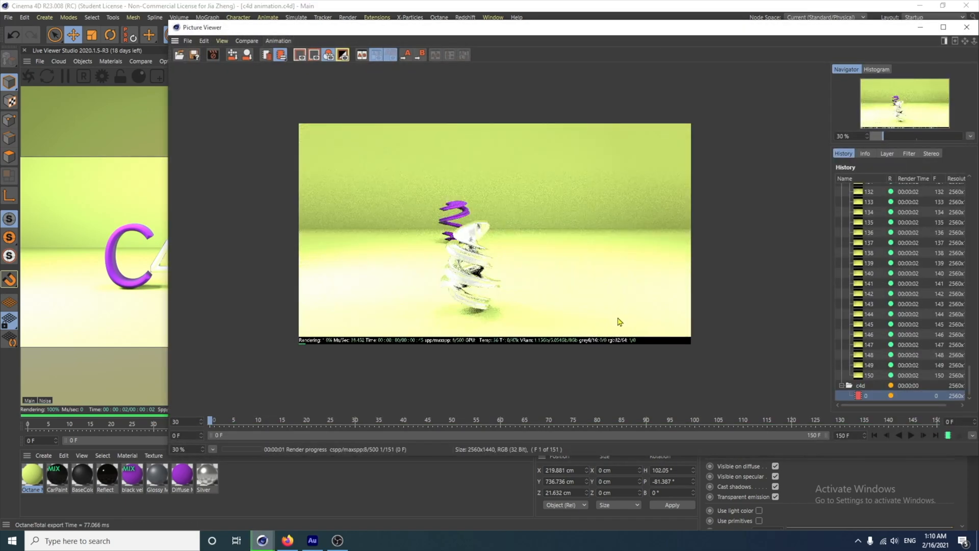